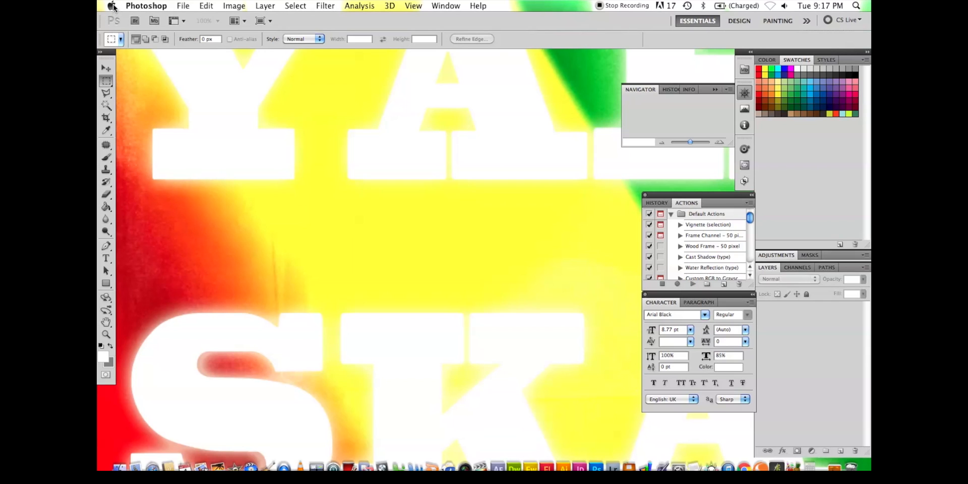
Step: Start a new document named project1 with the U.S. Paper preset
click(183, 6)
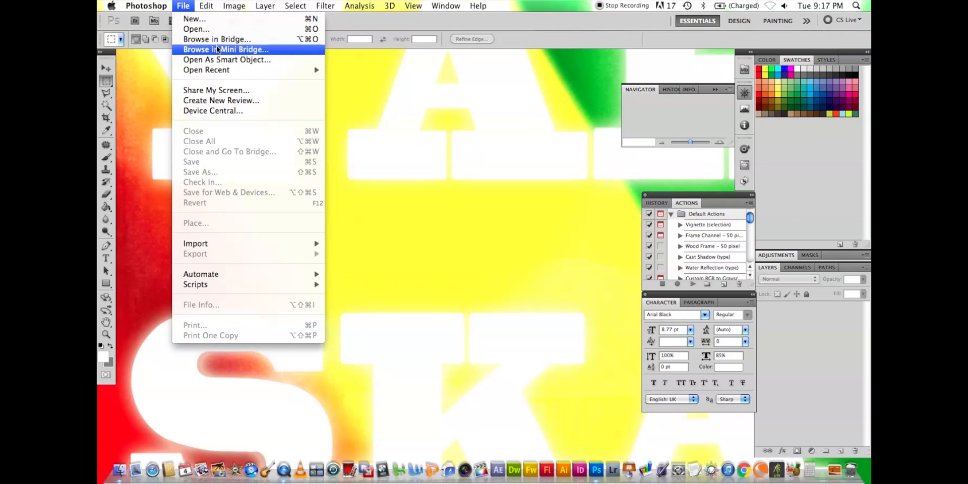
click(306, 20)
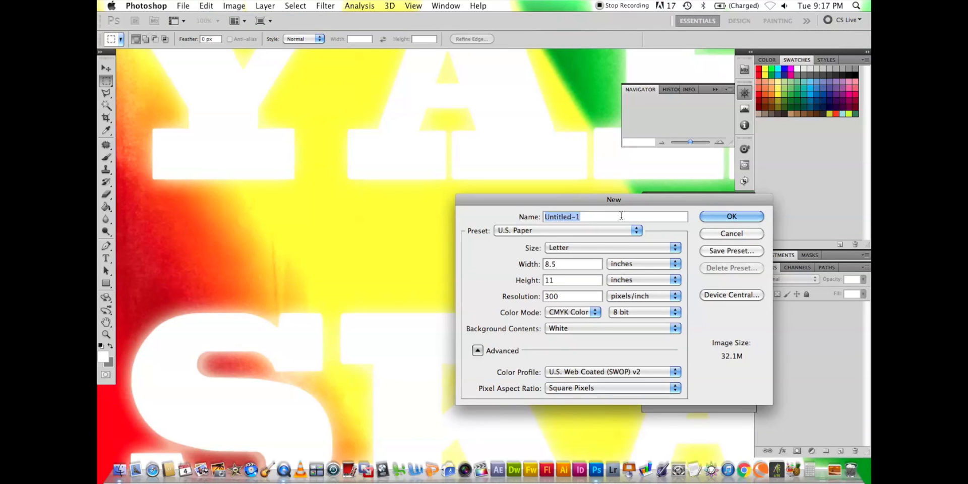
drag(580, 198, 359, 99)
text(prije)
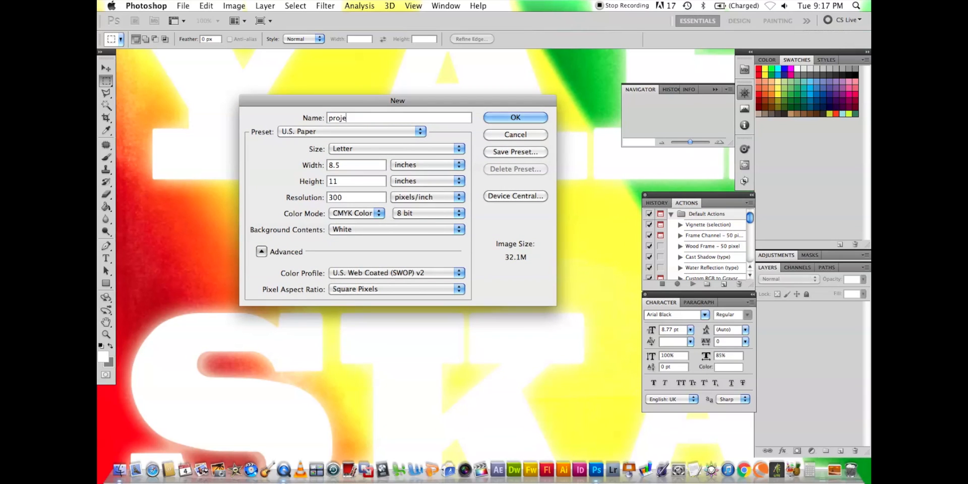
text(ct1)
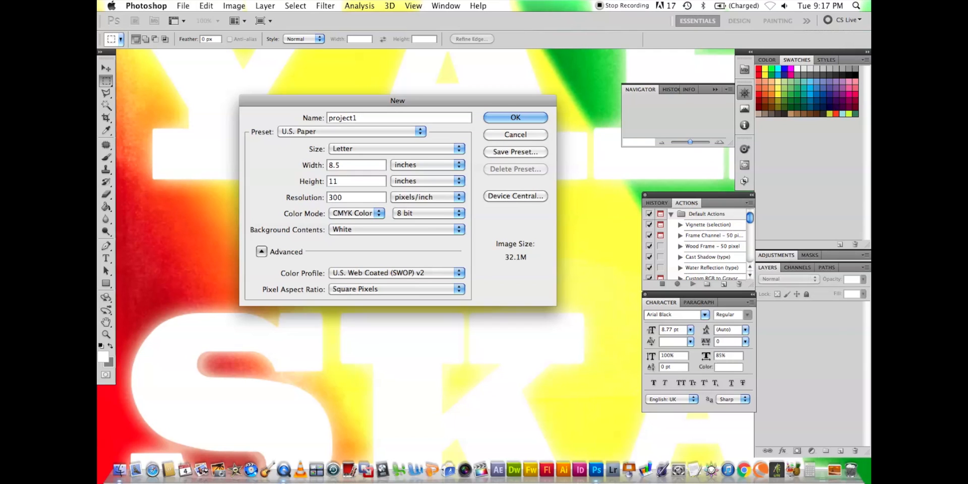
click(318, 131)
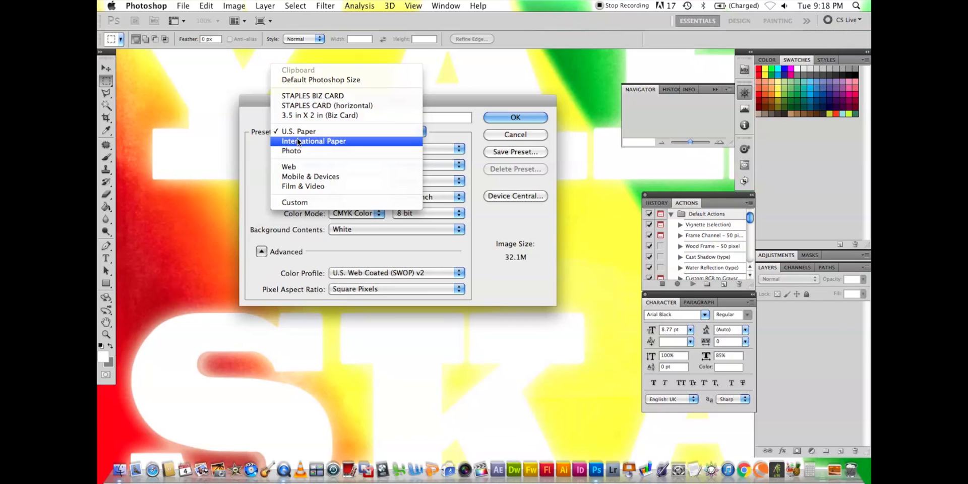
click(295, 131)
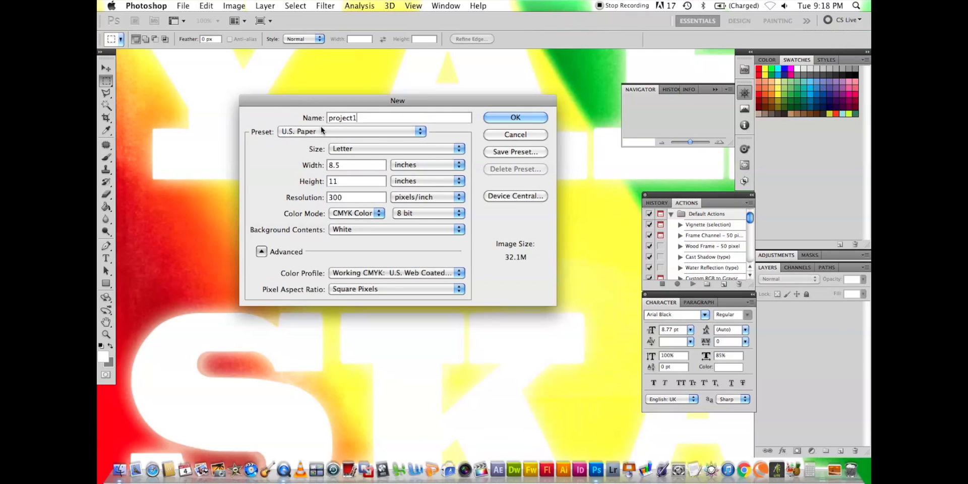
Step: Try the Tabloid paper size and switch the new document back to Letter
click(369, 150)
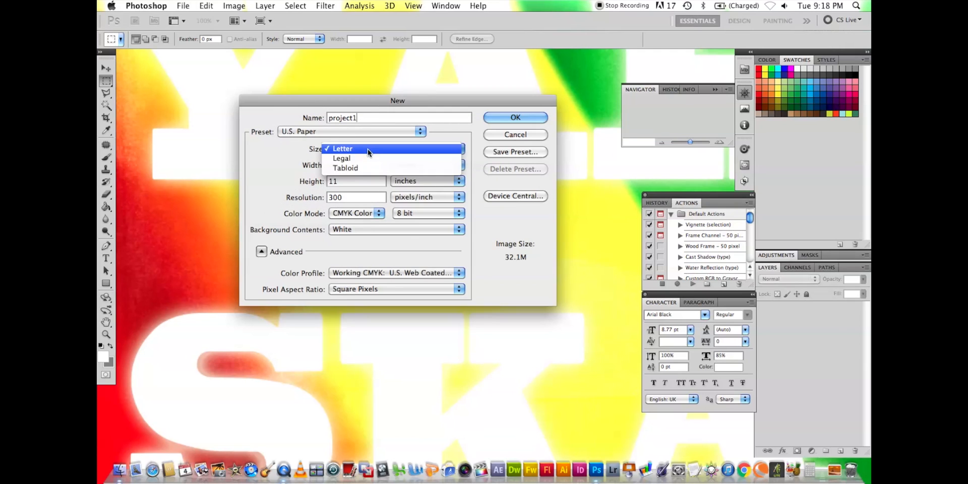
click(346, 168)
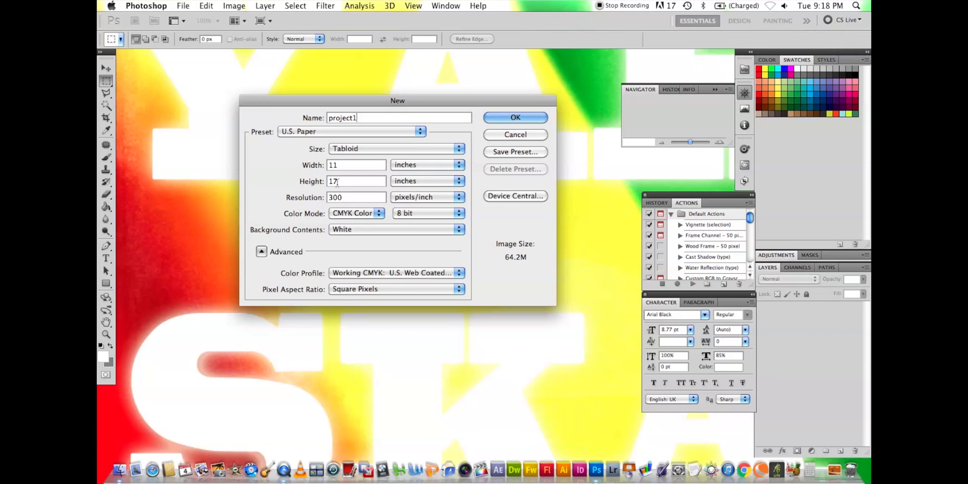
click(348, 152)
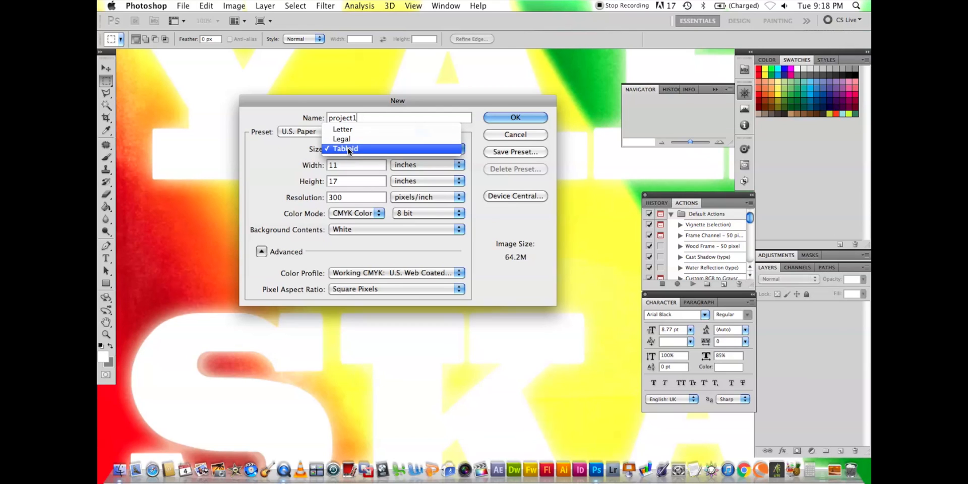
click(347, 131)
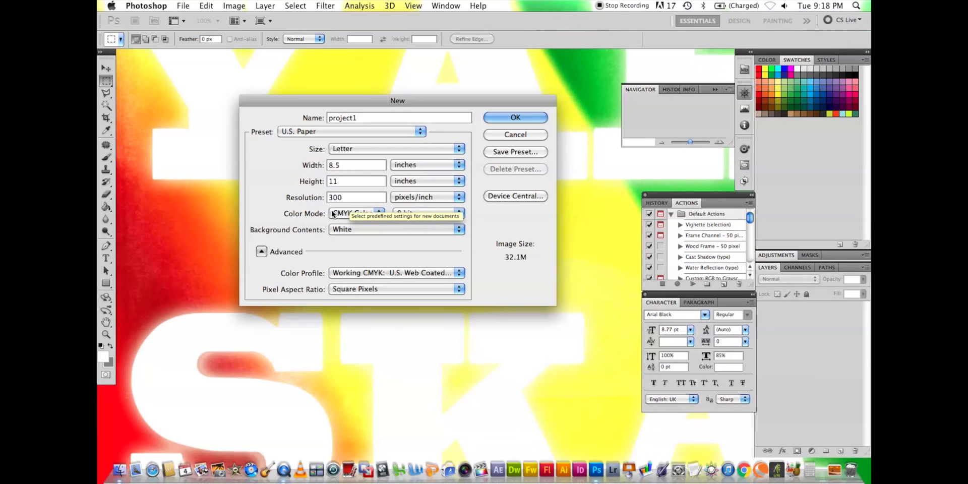
Step: Try RGB Color as the new document's color mode and return it to CMYK Color
click(346, 212)
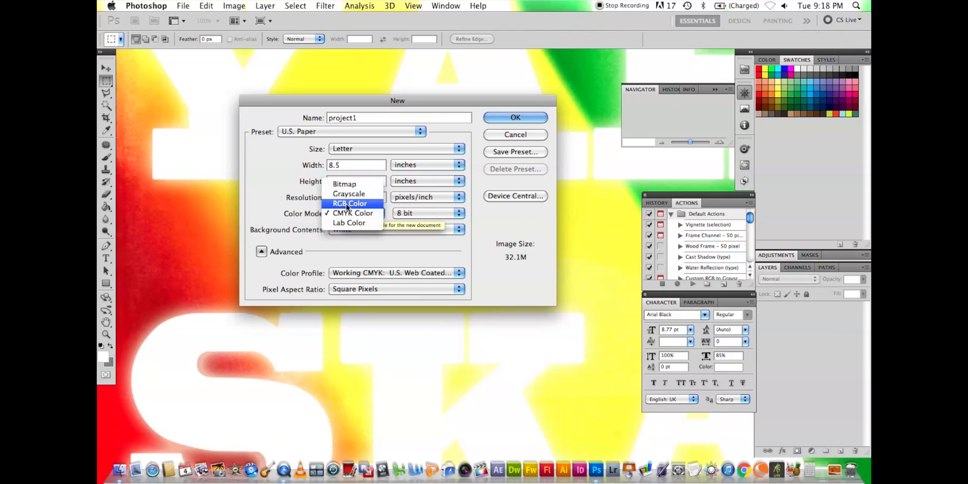
click(346, 203)
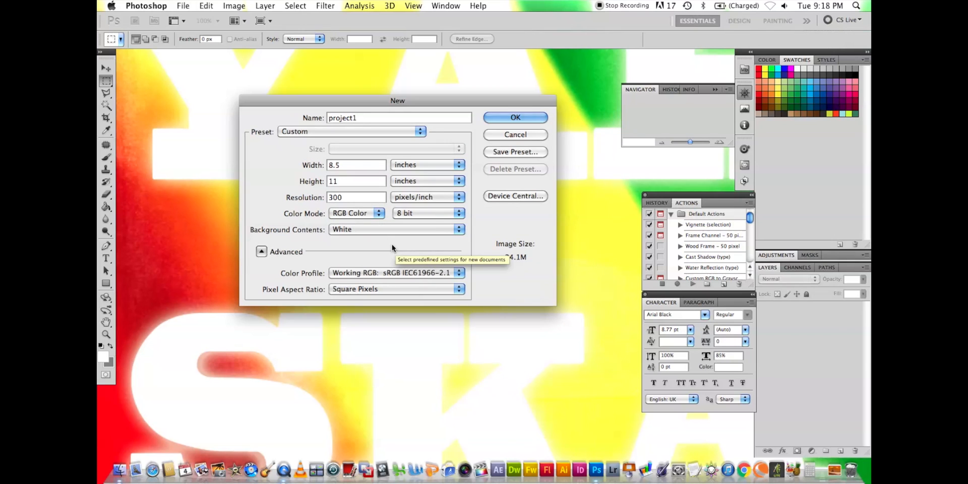
click(355, 214)
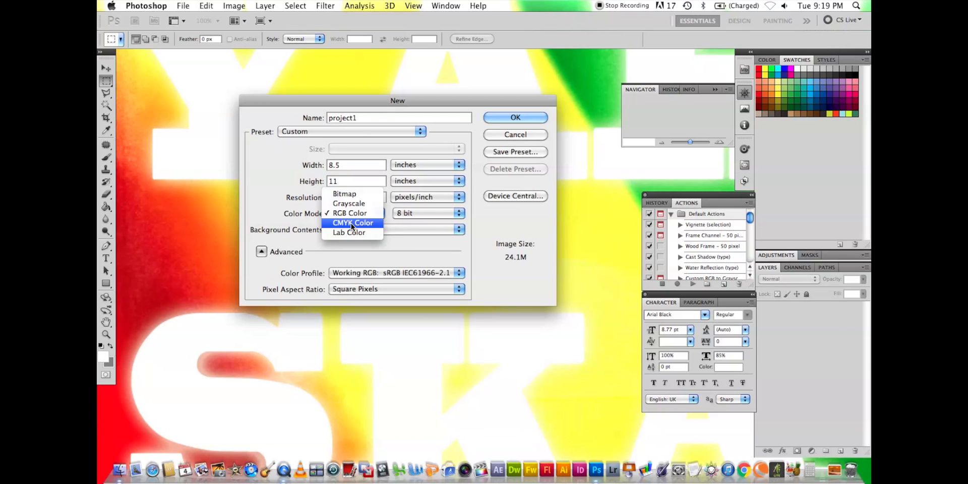
click(351, 223)
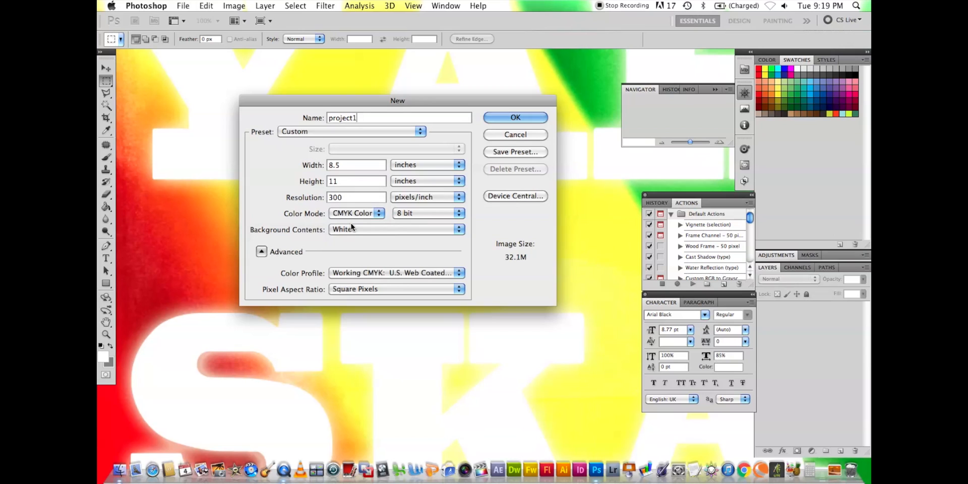
Step: Create the document, move its window toward the middle of the workspace and enlarge it to show space around the page
click(529, 122)
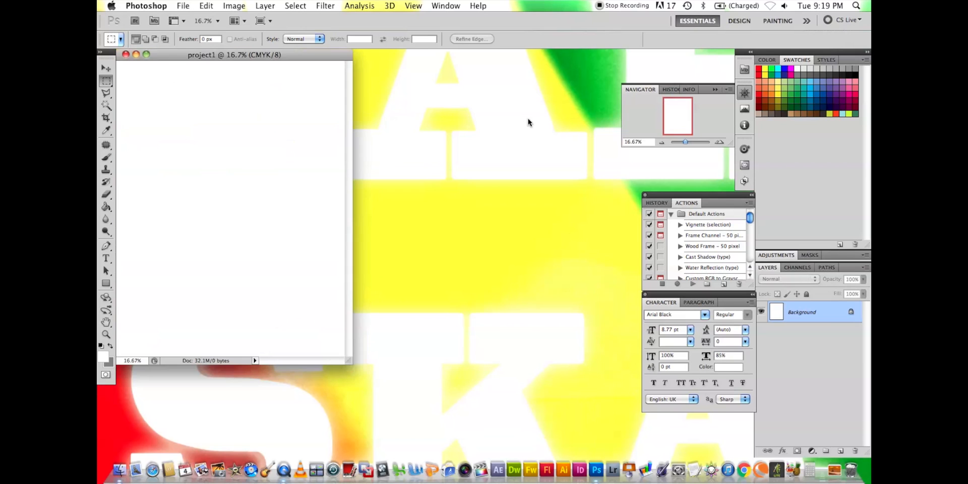
drag(289, 53, 433, 81)
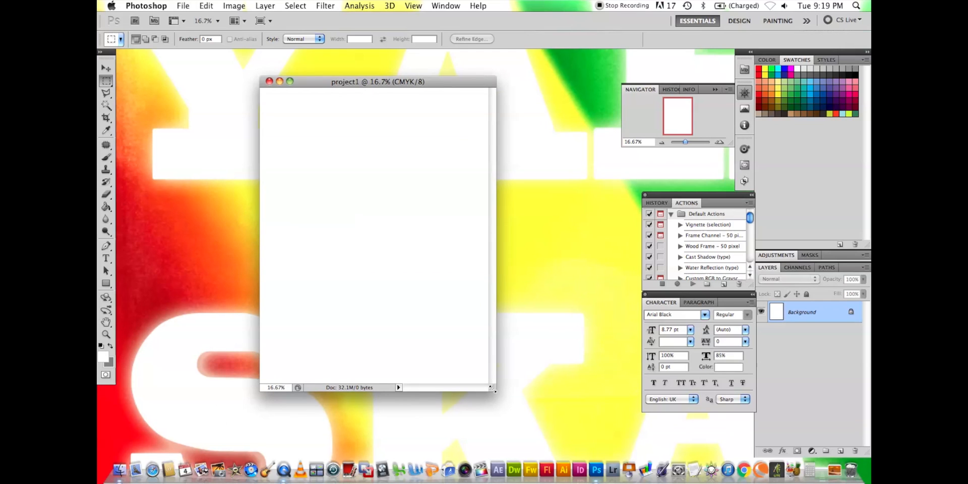
drag(493, 386, 530, 413)
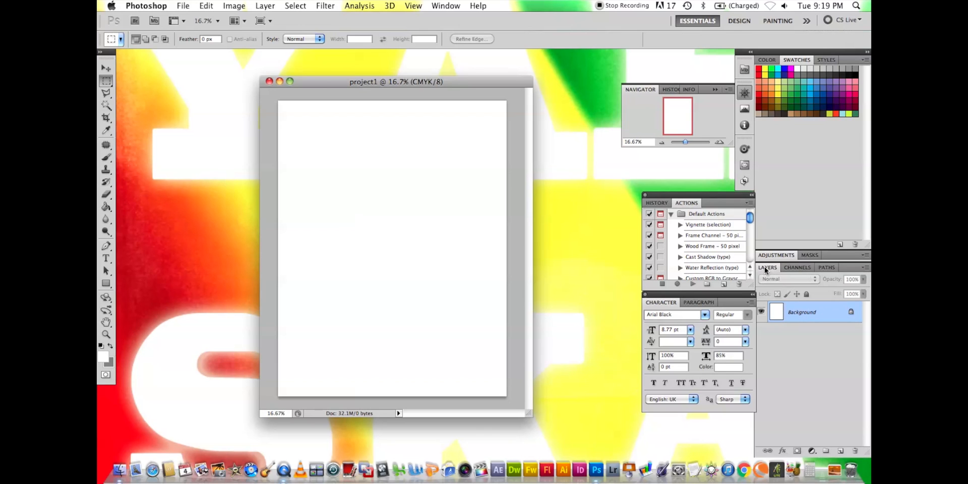
Step: Convert the Background into an editable layer named Layer 0 and enable a Pattern Overlay in its layer style
double_click(806, 316)
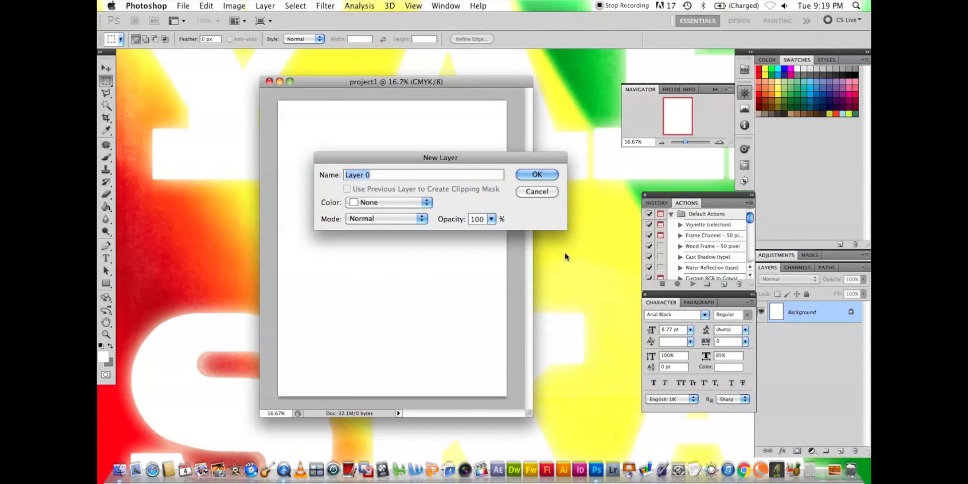
click(549, 175)
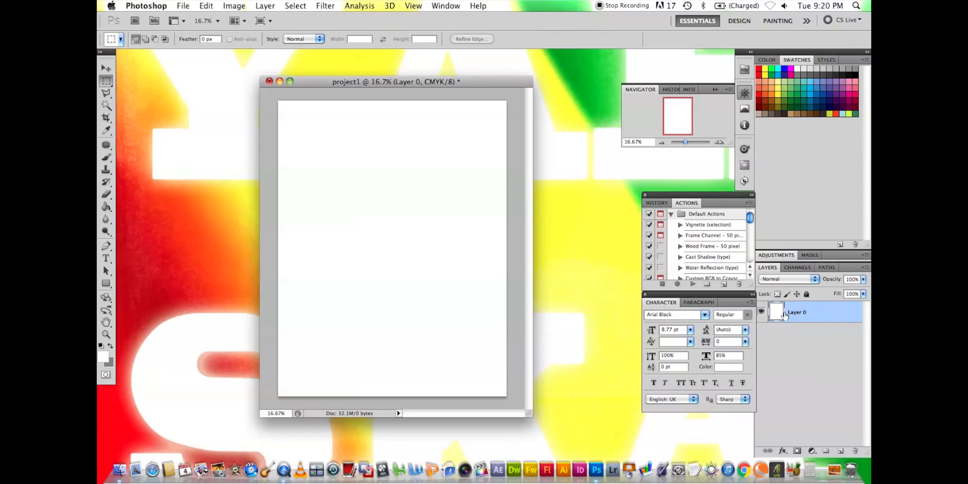
double_click(810, 315)
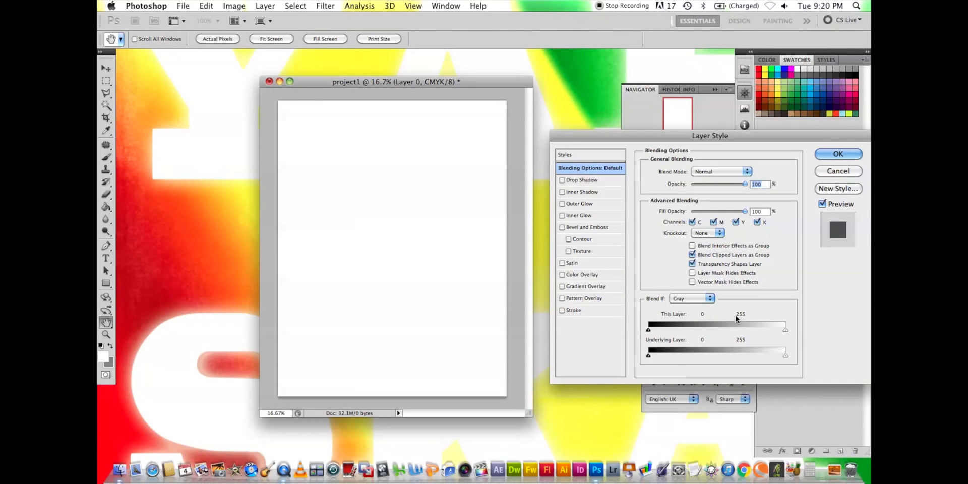
click(562, 299)
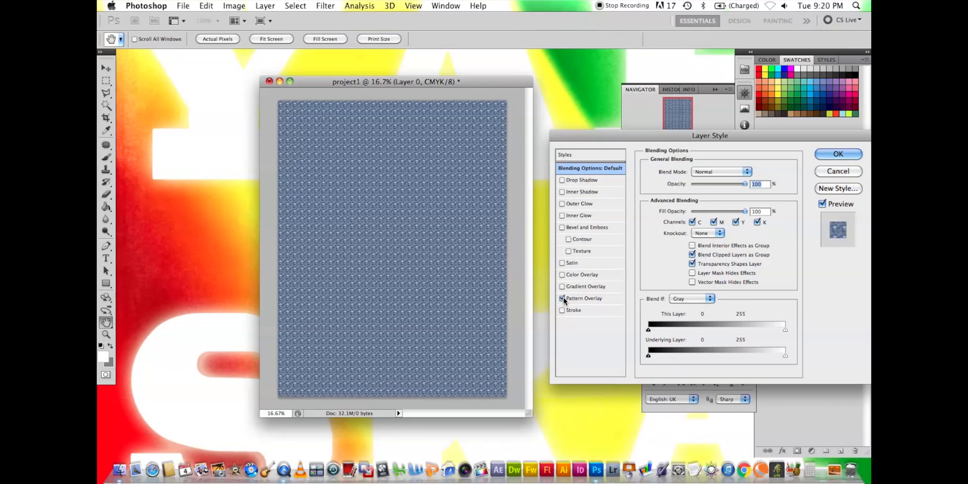
click(573, 298)
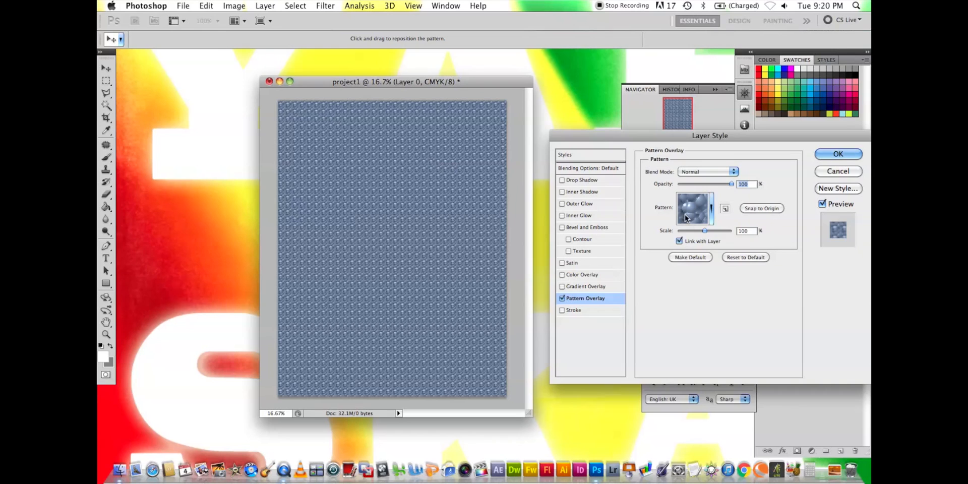
Step: Set the overlay to the green grass-blade pattern at 180% scale and apply the layer style
click(686, 214)
click(680, 244)
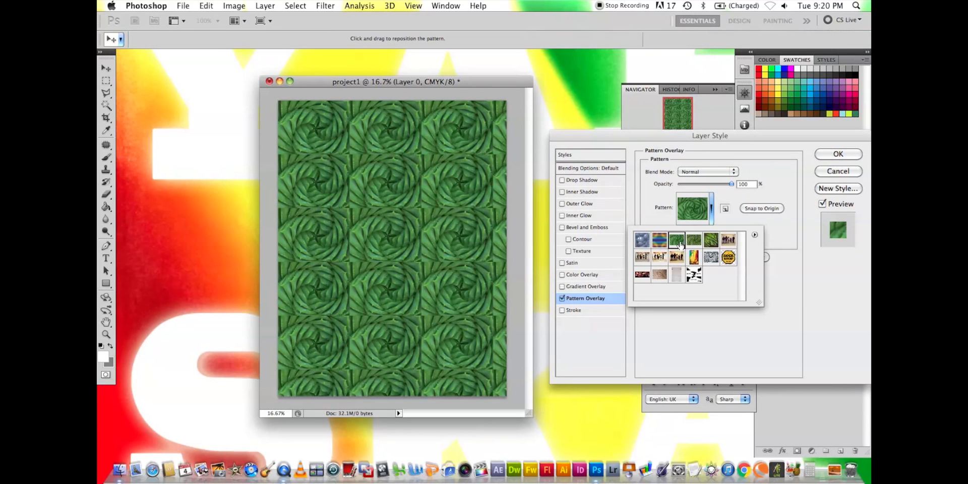
click(715, 245)
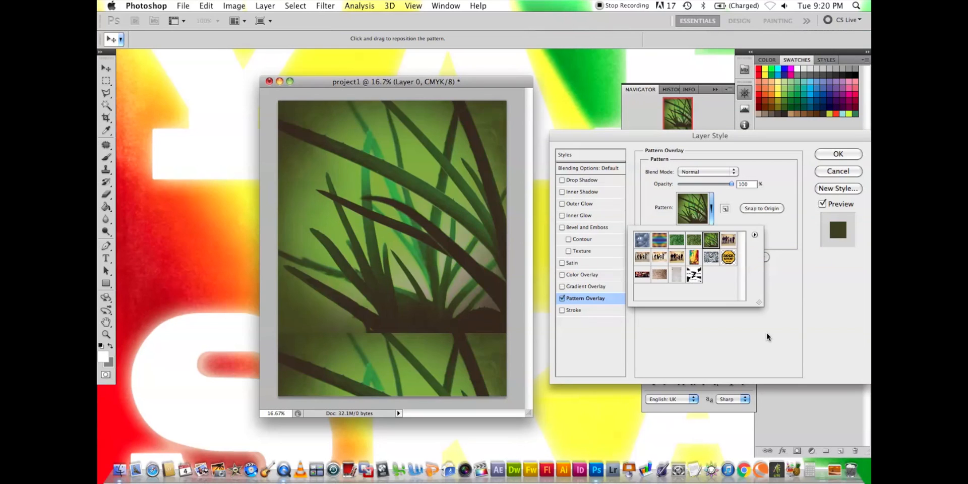
click(790, 298)
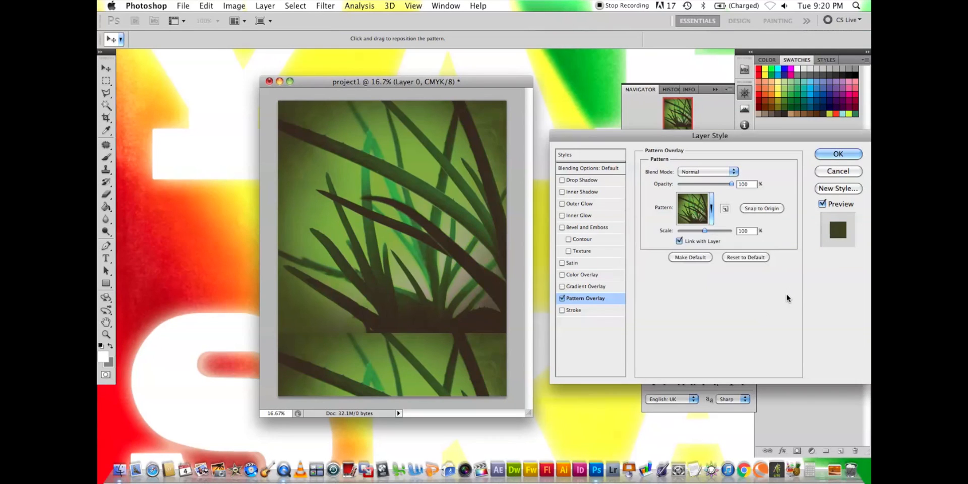
drag(706, 231, 708, 235)
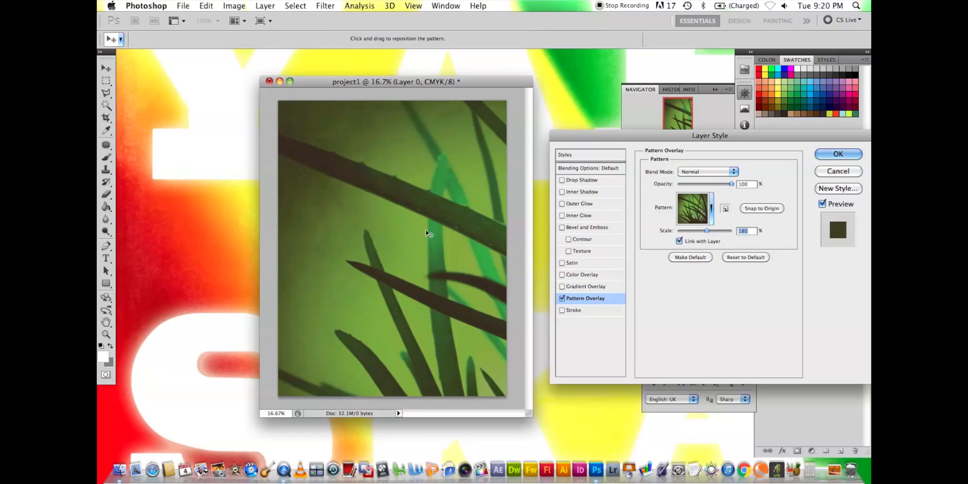
click(842, 155)
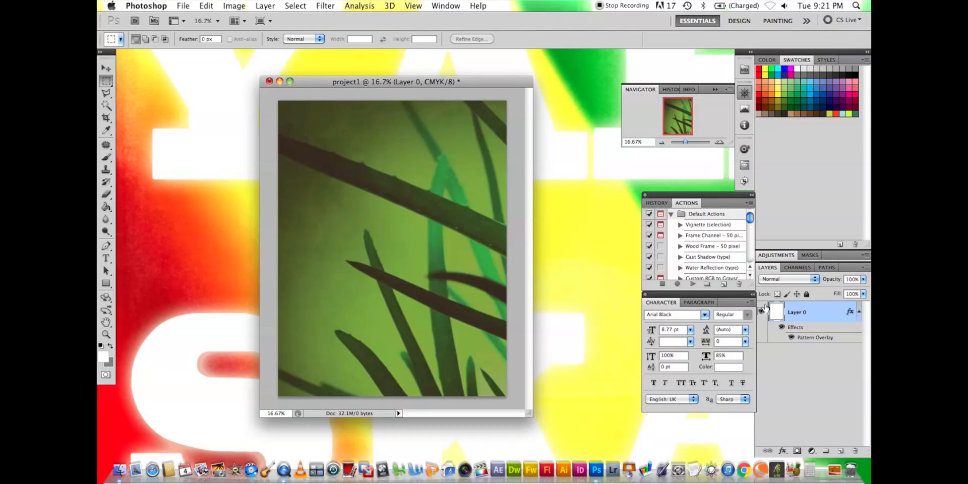
Step: Try repositioning the grass pattern of Layer 0's Pattern Overlay on the canvas
double_click(810, 345)
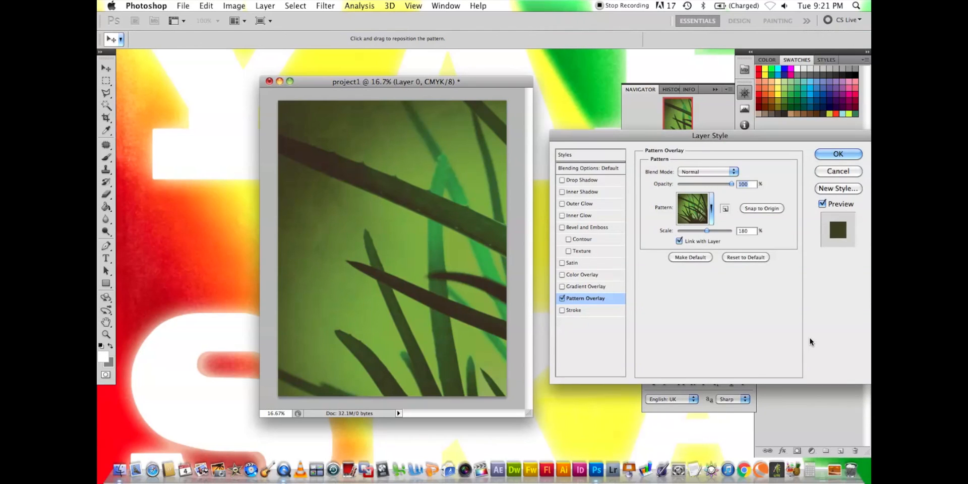
drag(432, 219, 352, 183)
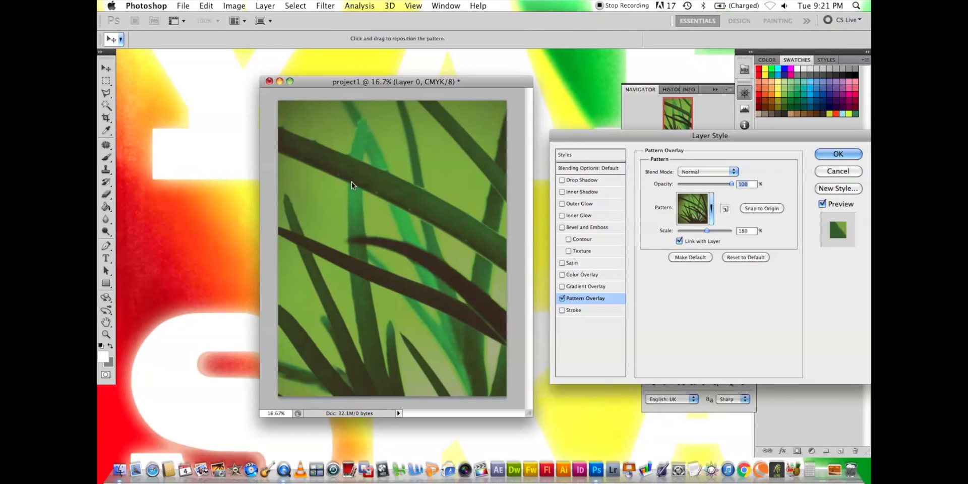
drag(433, 199, 415, 188)
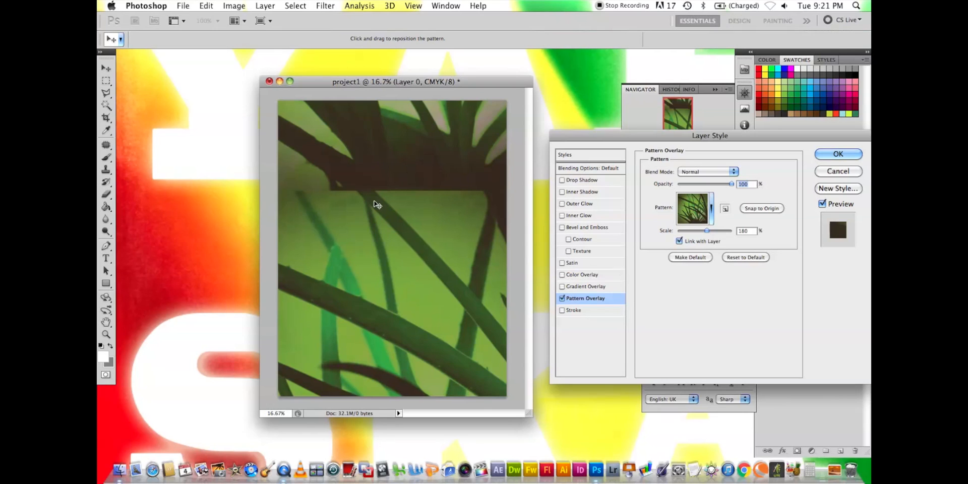
click(828, 161)
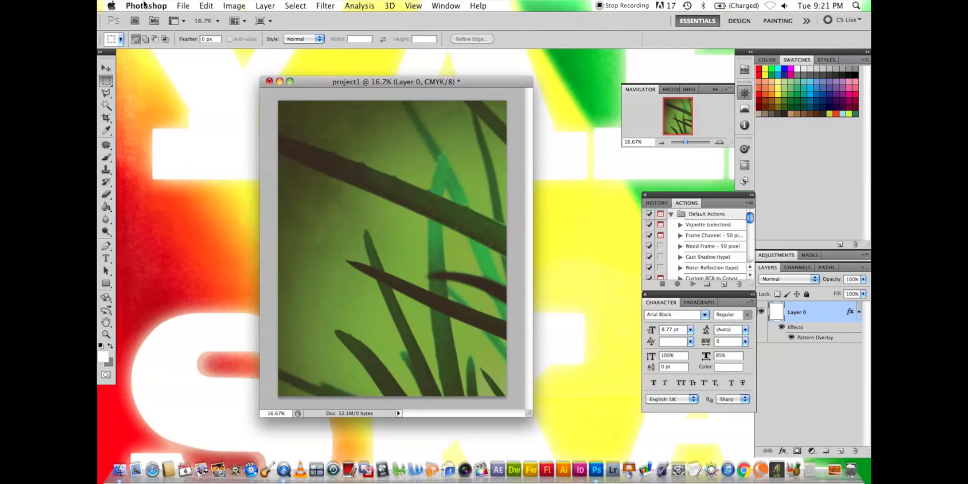
Step: Create a new layer named text above Layer 0
click(264, 6)
mouse_move(270, 19)
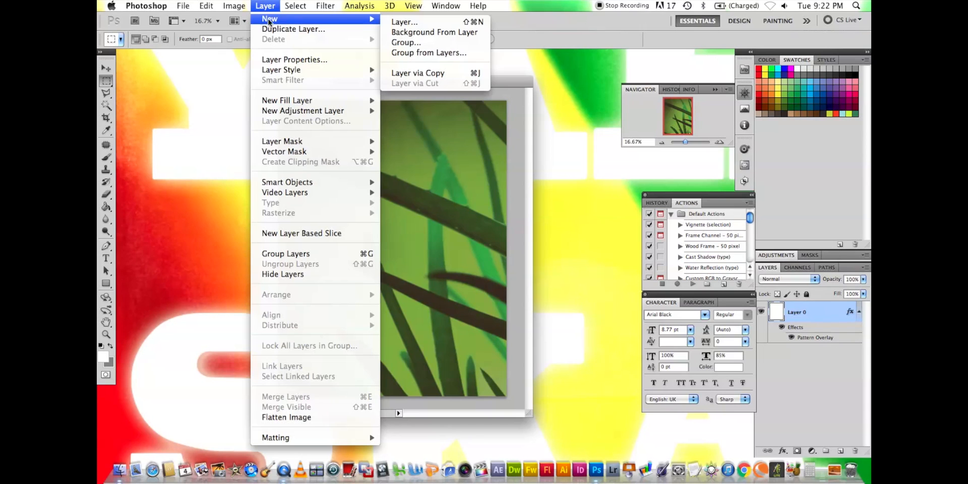
click(422, 23)
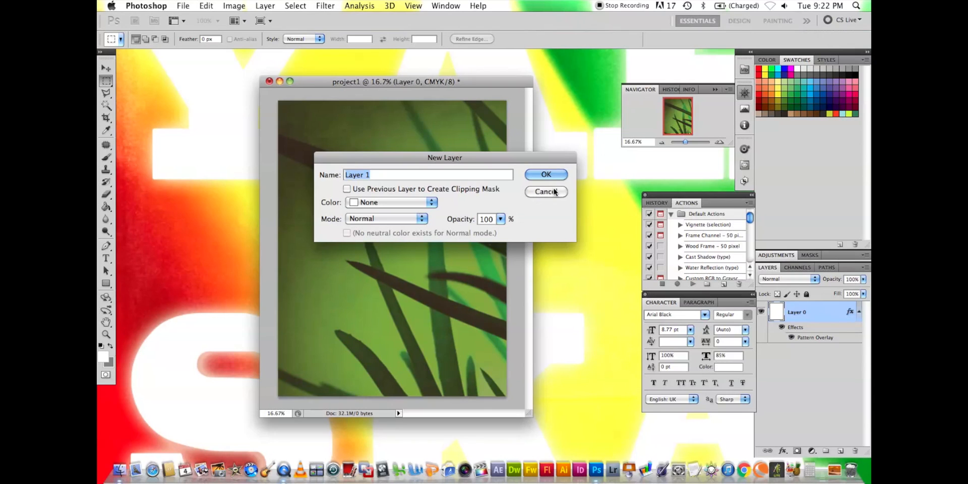
text(text)
click(547, 175)
Step: Activate the Type tool and keep white (ffffff) as the foreground color
click(105, 259)
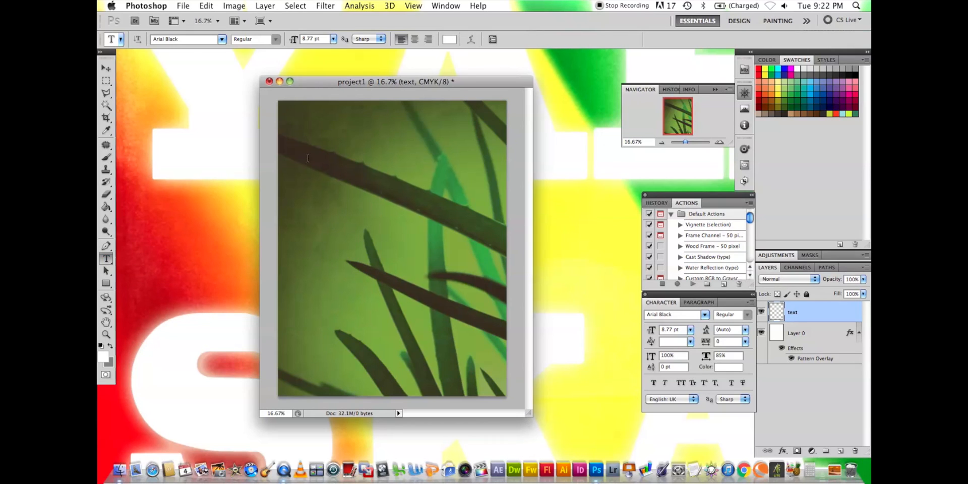
click(104, 358)
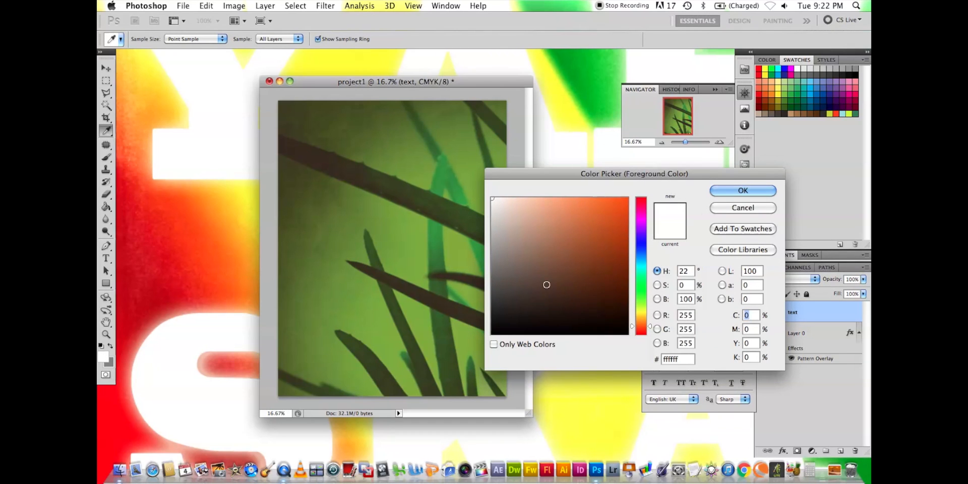
click(743, 190)
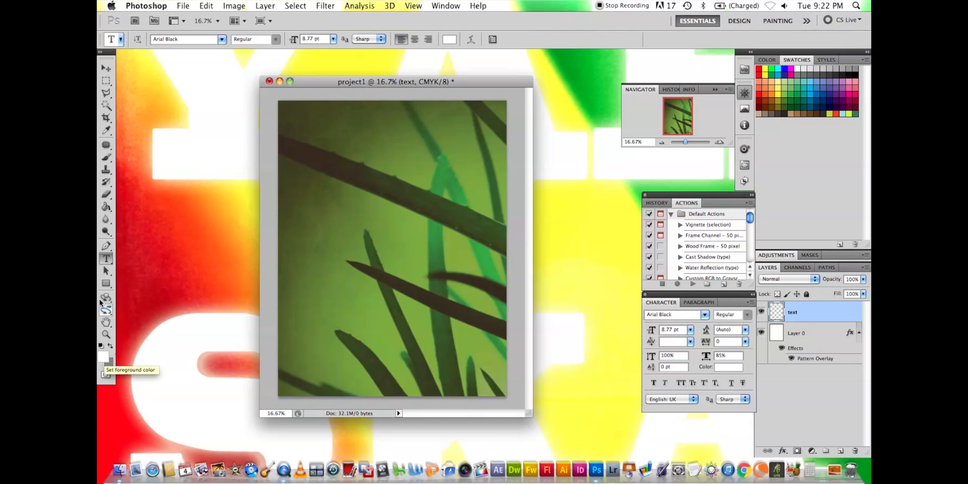
click(106, 247)
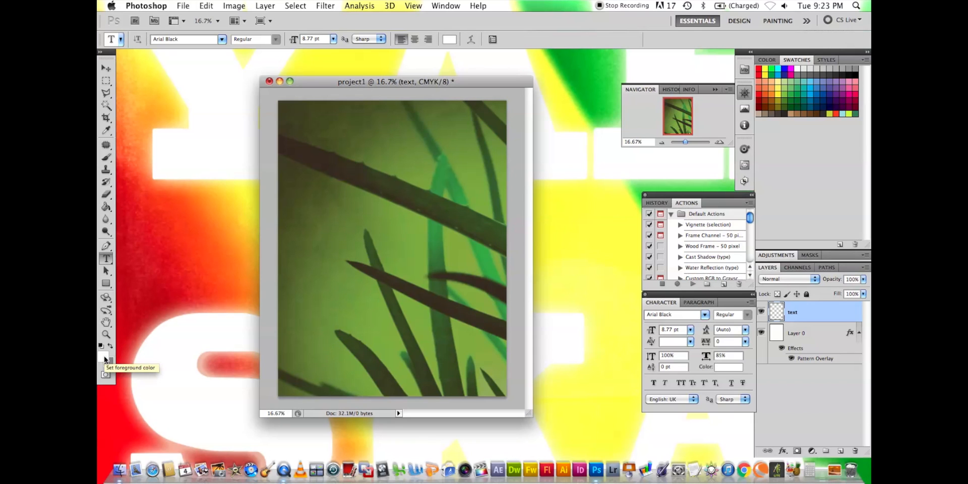
Step: Try several orange and rust shades for the foreground color and return it to white (ffffff)
click(105, 358)
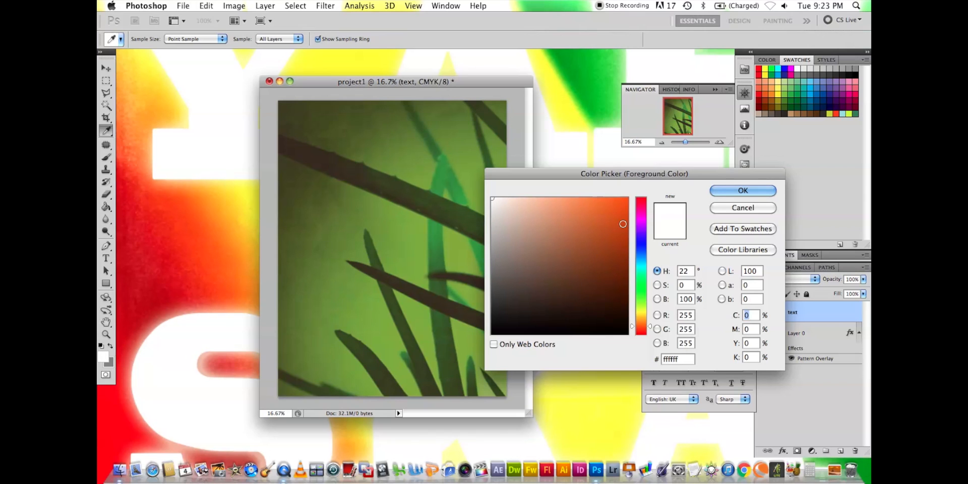
click(628, 213)
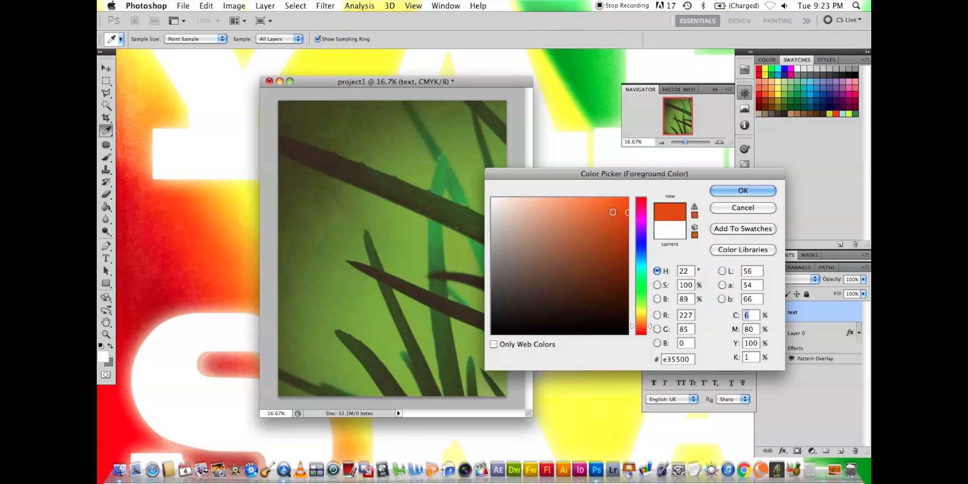
click(602, 213)
click(619, 211)
click(596, 227)
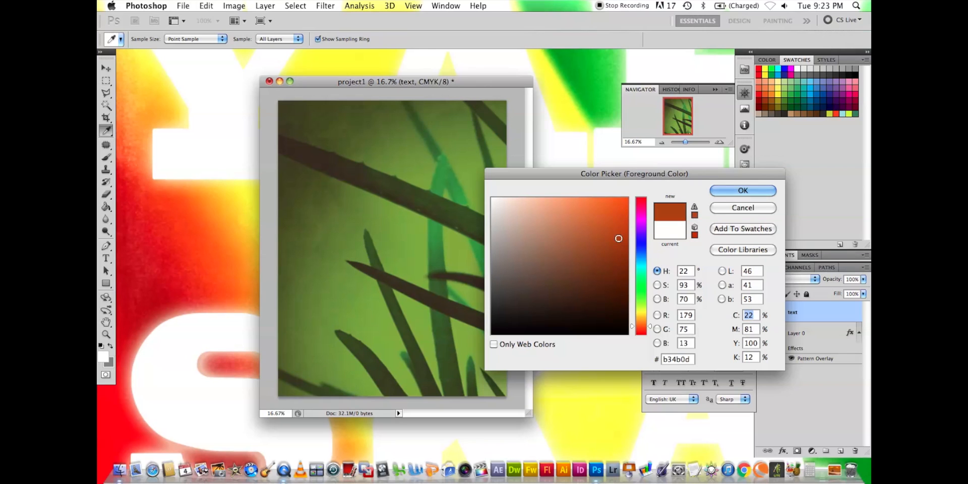
click(614, 229)
click(599, 230)
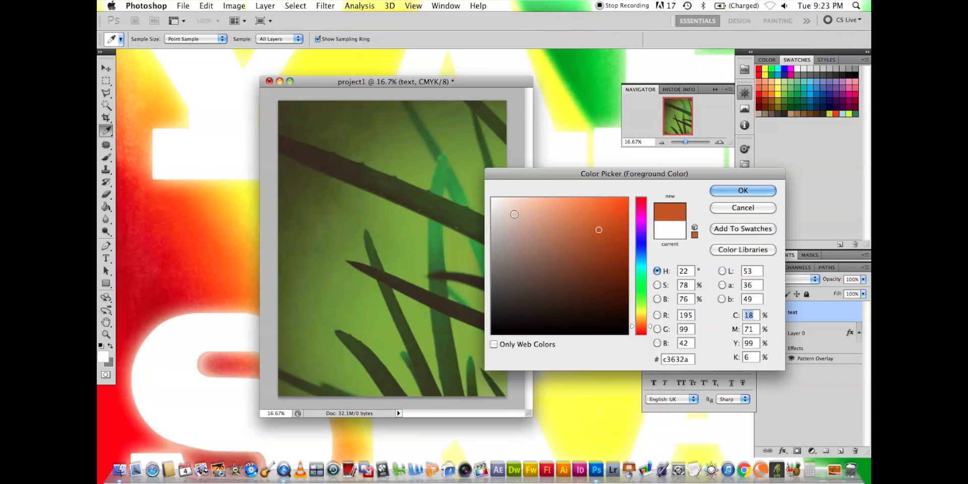
click(493, 199)
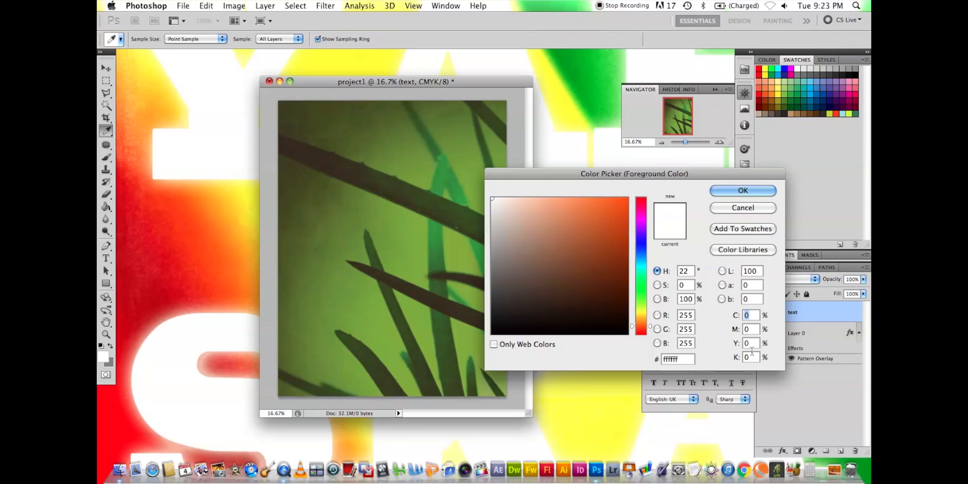
click(747, 191)
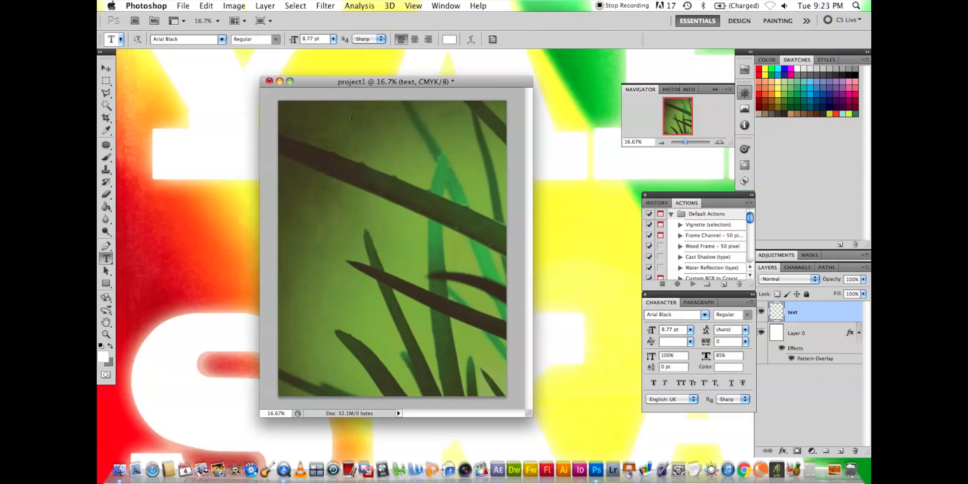
Step: Start a text line near the top of the canvas with FREE CLASSES STARTING SEPTEMBER 1st and clear that wording
click(332, 144)
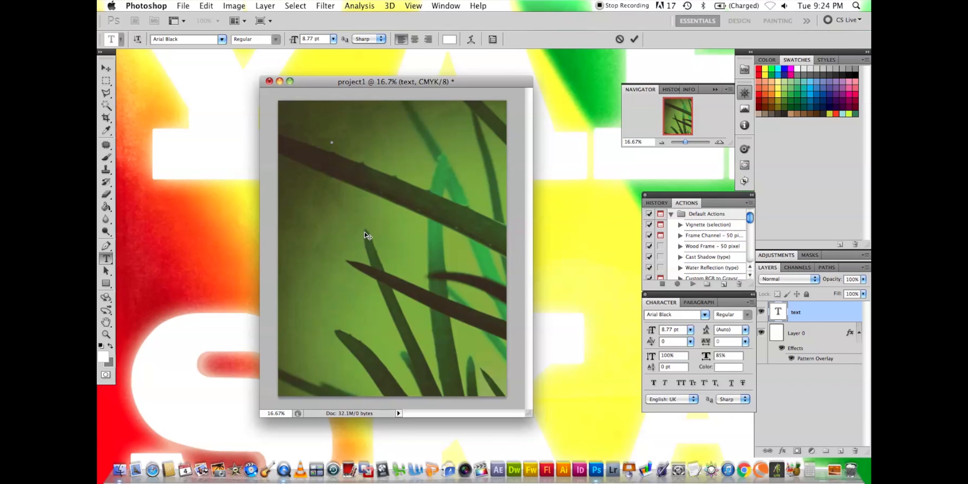
text(EE GLASSES STARTING)
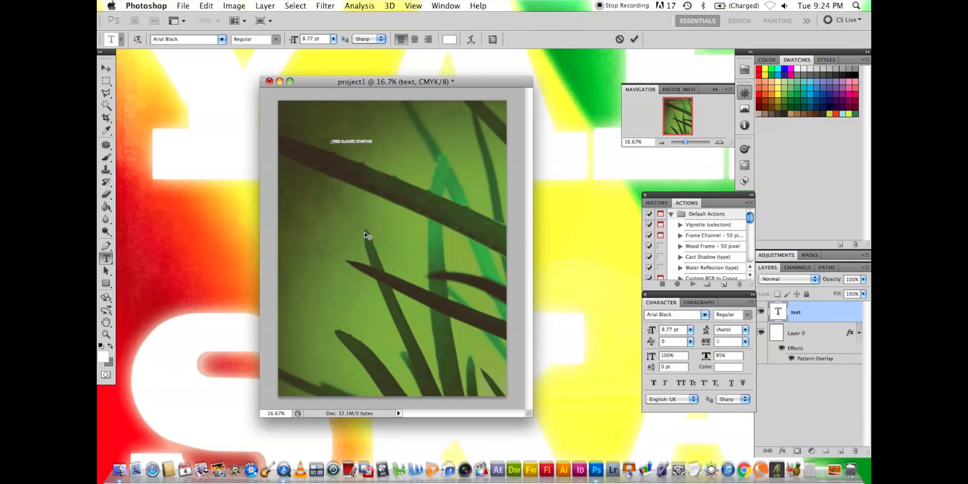
text( SEPTEMBER 1st)
drag(401, 142, 322, 142)
Step: Set the font size to 60 pt and enter FREE CLASSES as the heading without exclamation marks
click(333, 41)
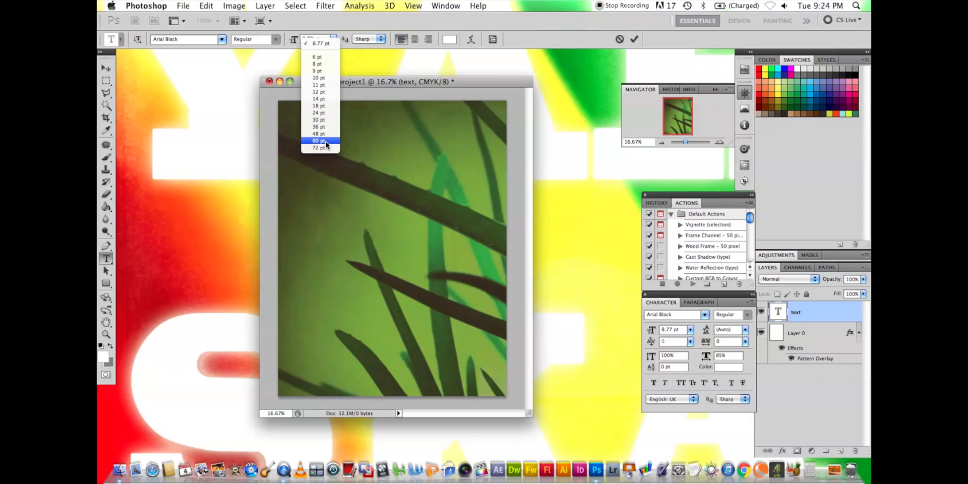
click(319, 141)
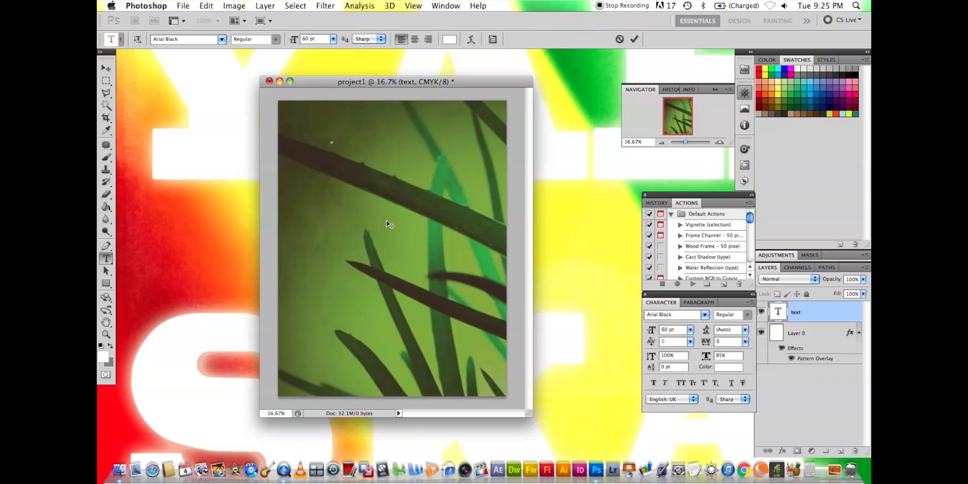
text(FREE CLASSES)
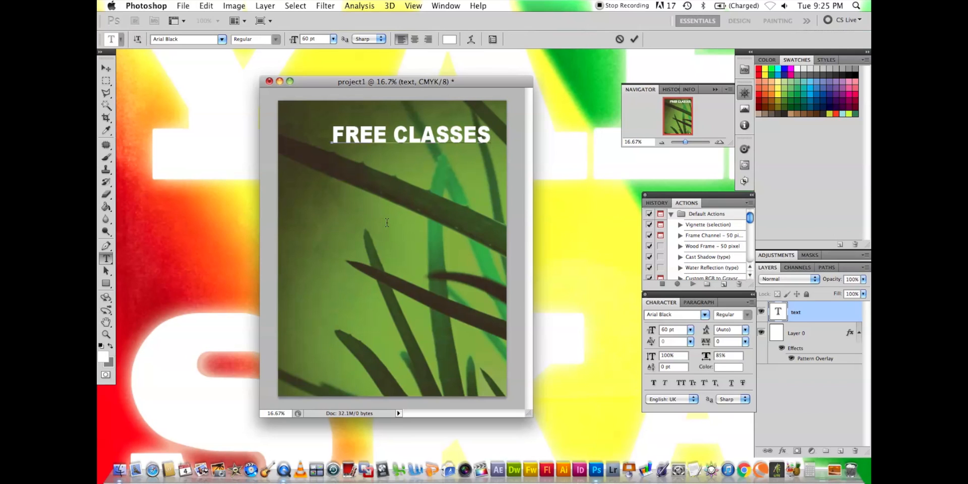
text(!!)
key(BackSpace)
key(BackSpace)
Step: Move the FREE CLASSES heading slightly left and down to about the upper third of the canvas
drag(418, 176, 405, 170)
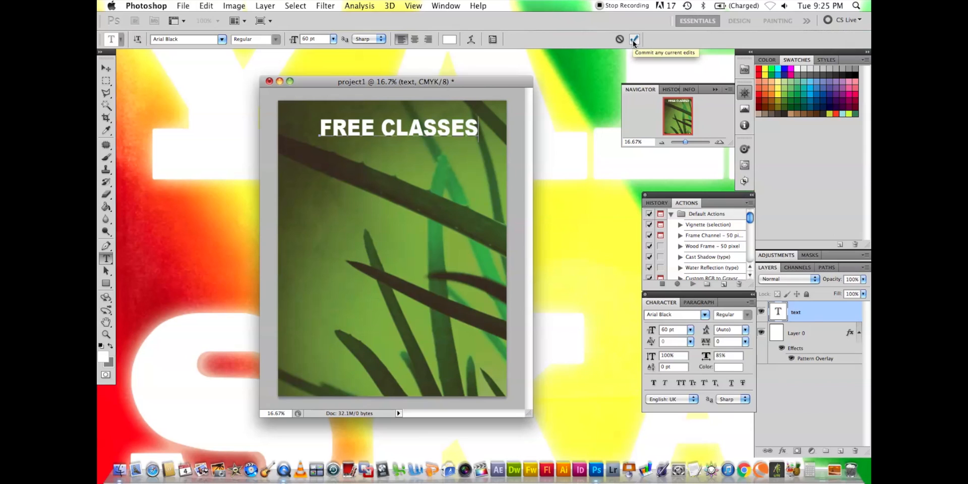
mouse_move(429, 168)
mouse_down()
mouse_move(407, 174)
mouse_move(428, 178)
mouse_up()
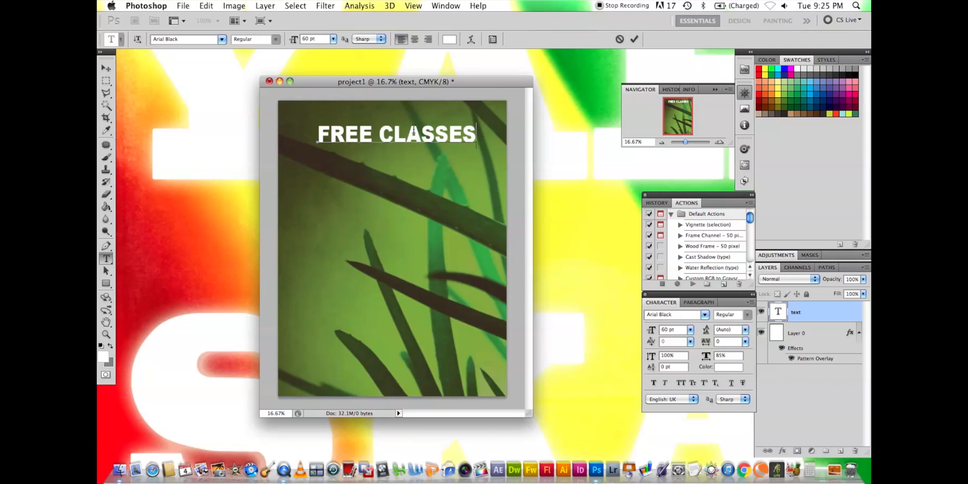
drag(420, 136, 392, 138)
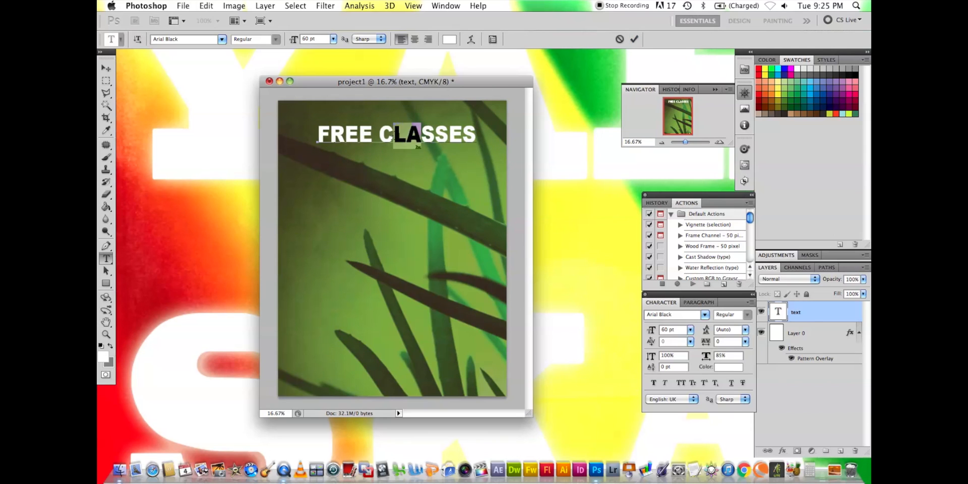
click(441, 134)
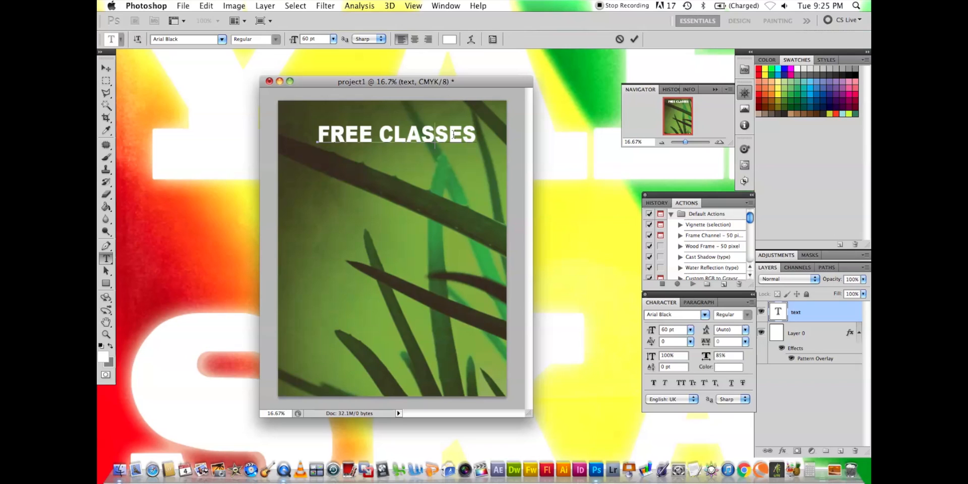
drag(452, 134, 456, 136)
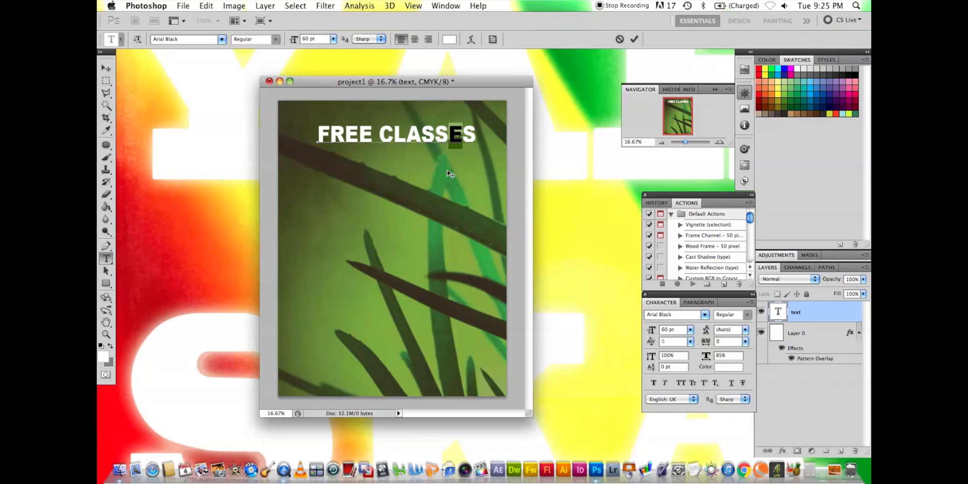
drag(451, 174, 452, 229)
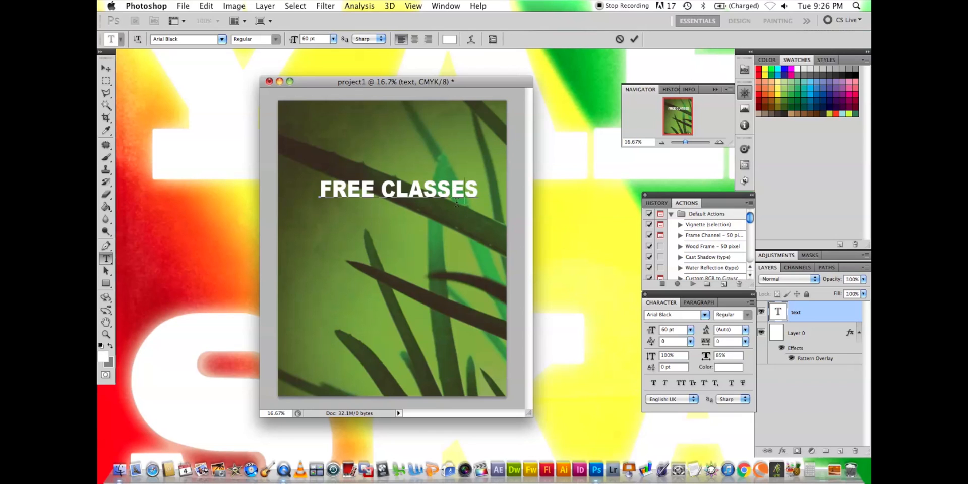
Step: Enlarge only the word FREE in the heading to 111 pt
drag(463, 193, 451, 192)
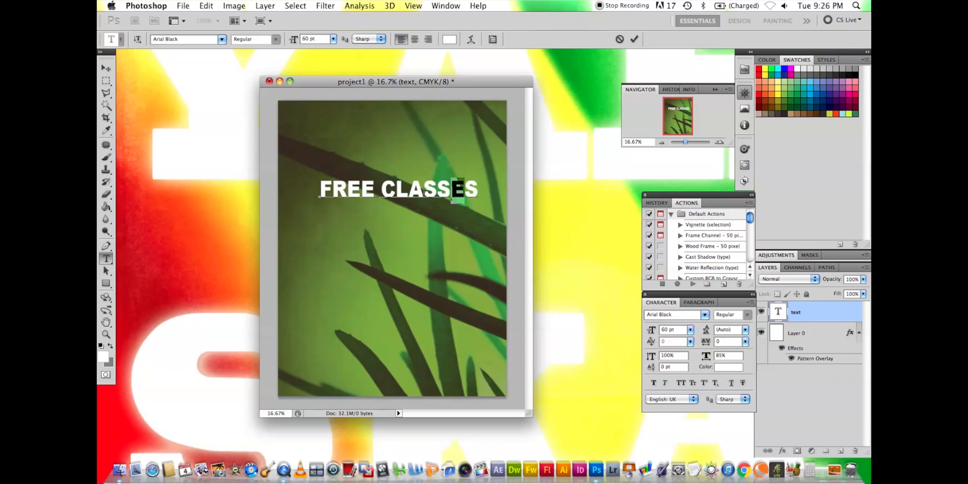
click(382, 189)
drag(371, 188, 321, 189)
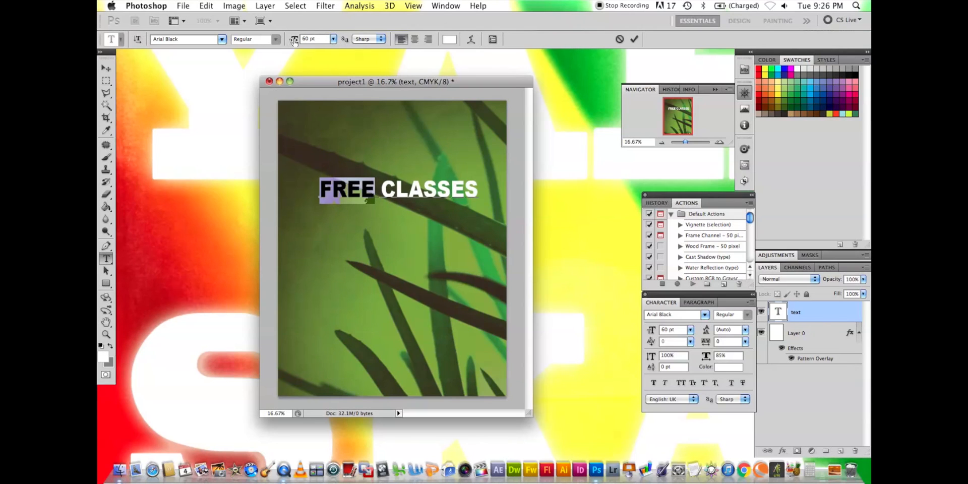
click(333, 40)
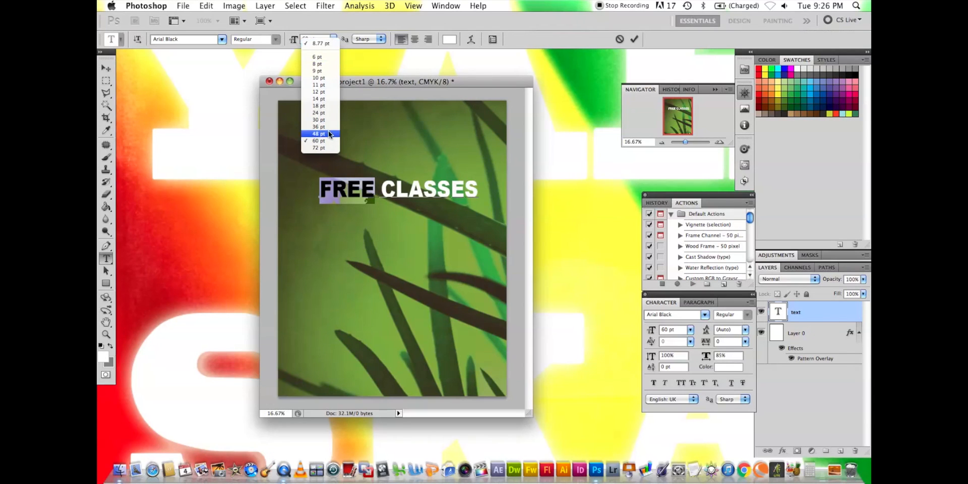
click(325, 148)
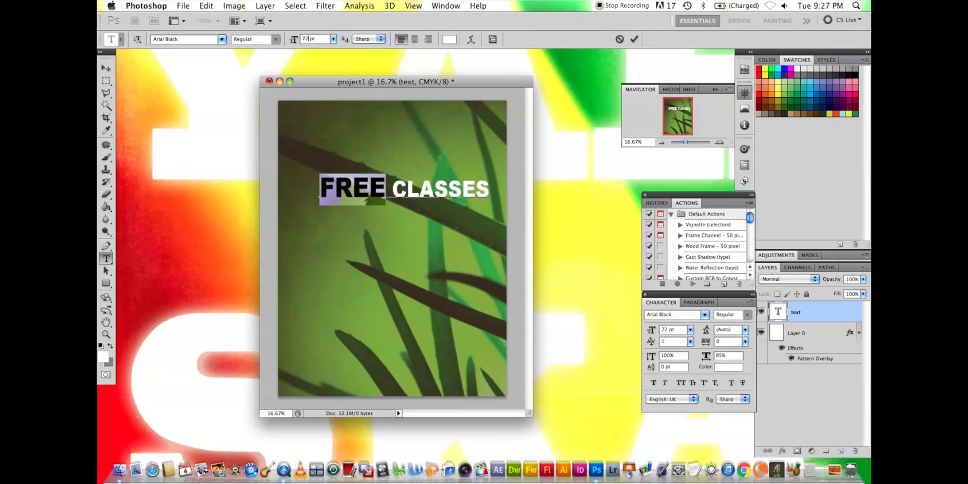
key(BackSpace)
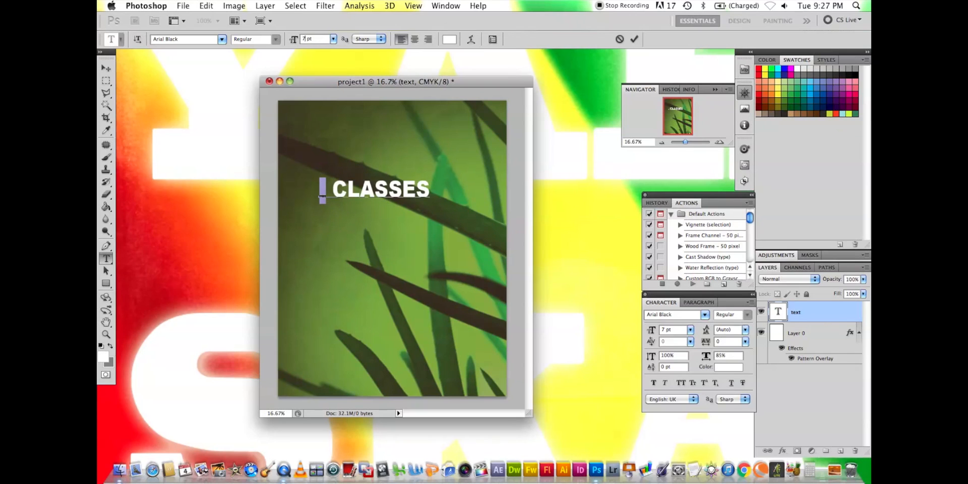
key(BackSpace)
text(11)
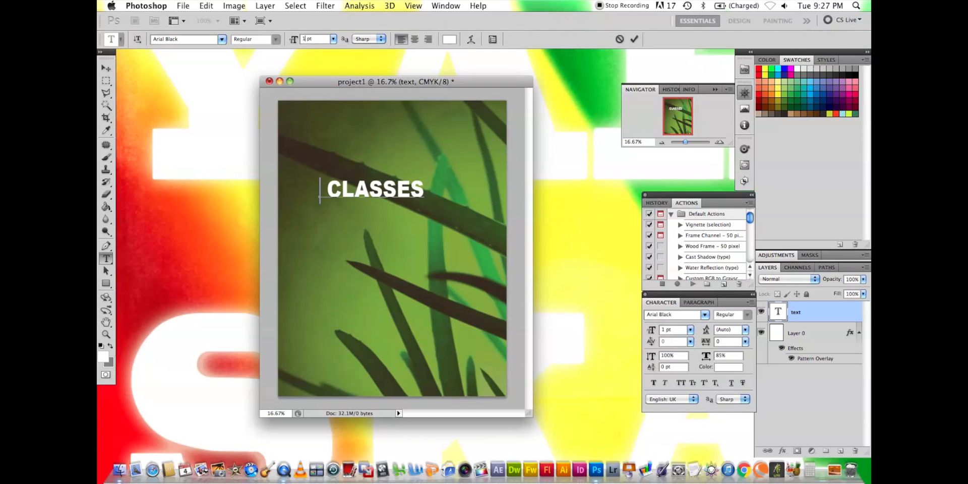
text(1)
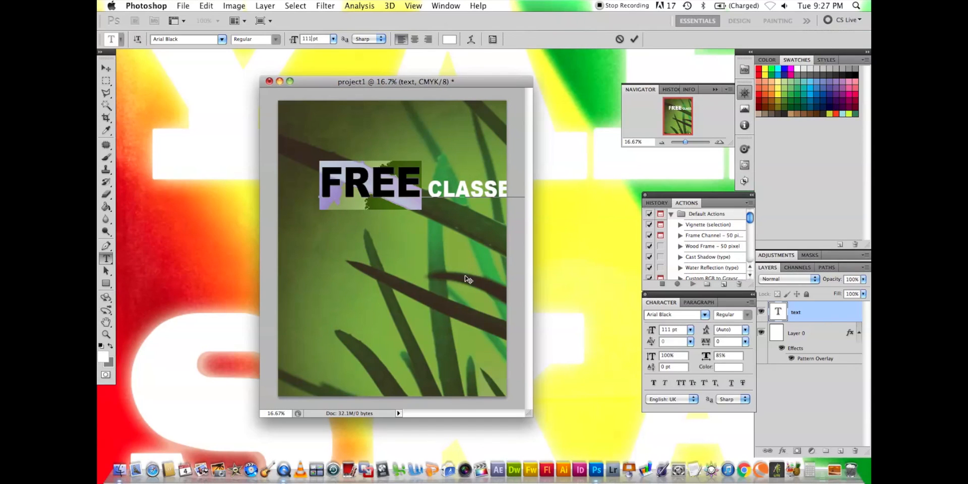
Step: Move the FREE CLASSES heading up and left so it fits across the top of the canvas, and commit the text
drag(469, 279, 440, 260)
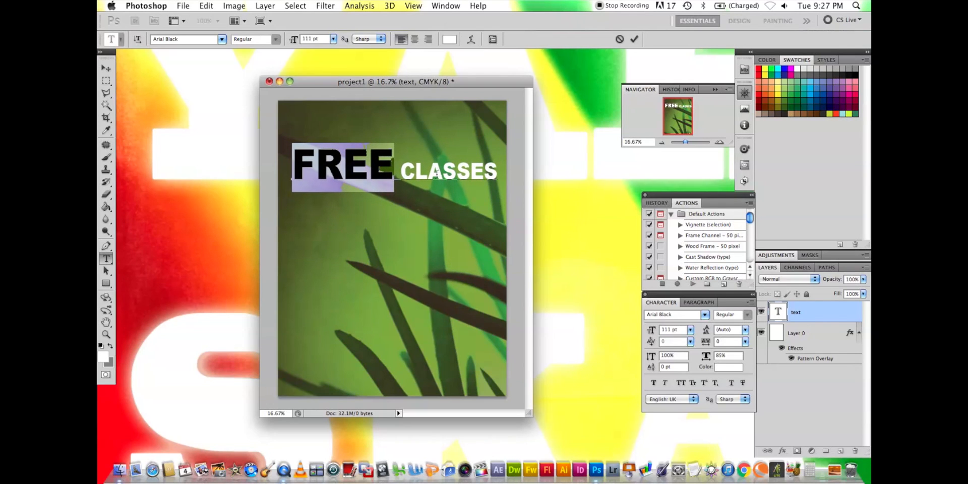
drag(442, 174, 394, 183)
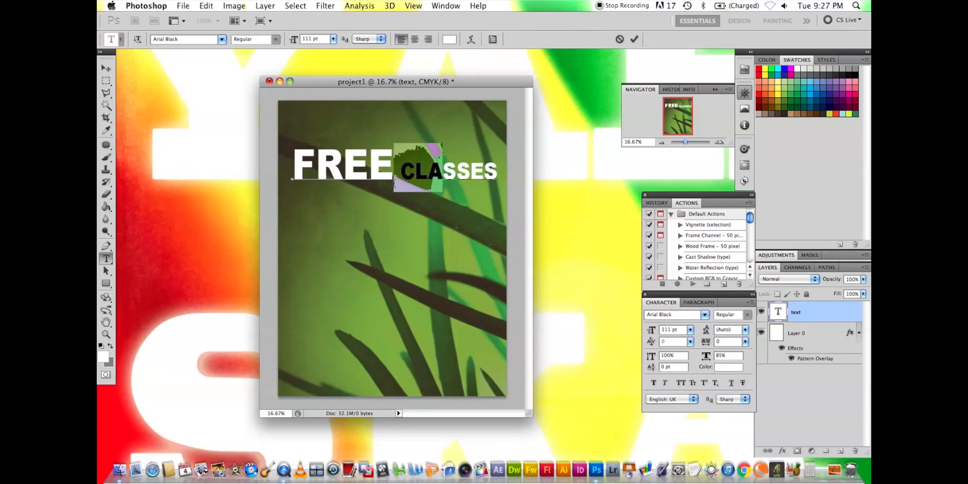
click(444, 177)
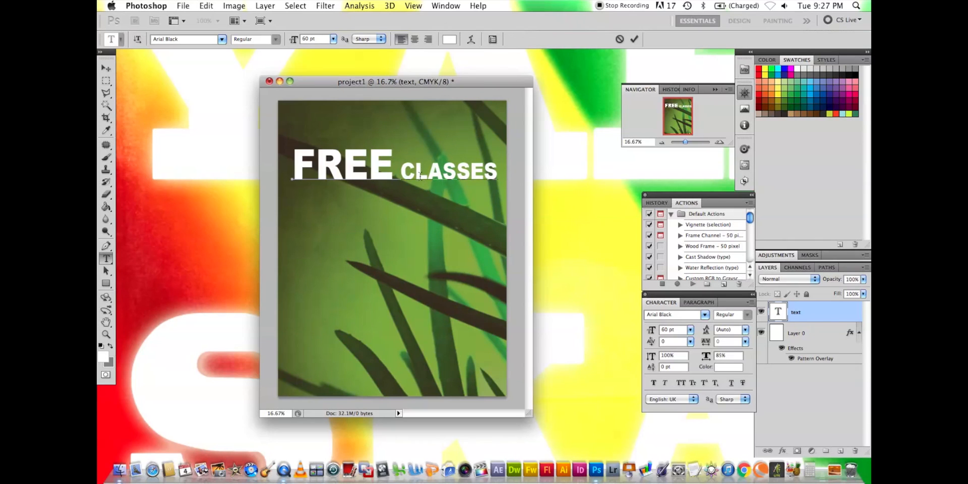
drag(418, 218, 418, 188)
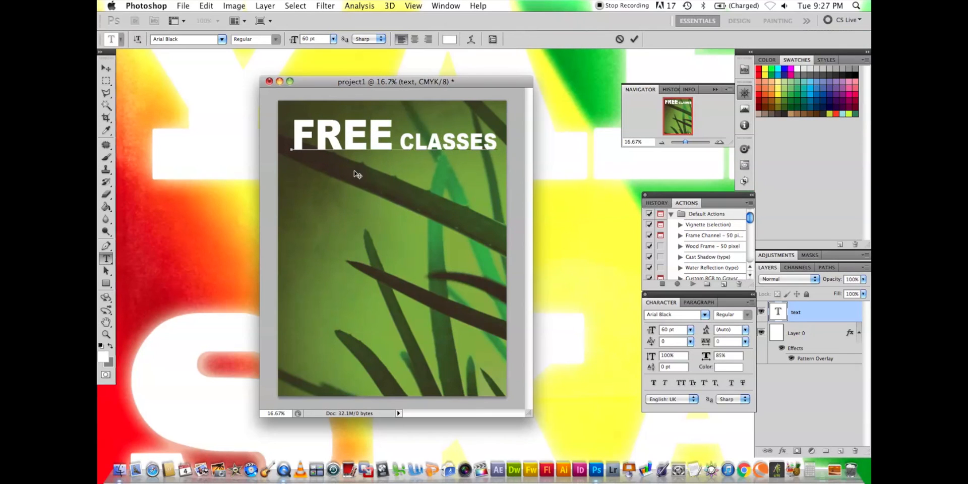
click(634, 39)
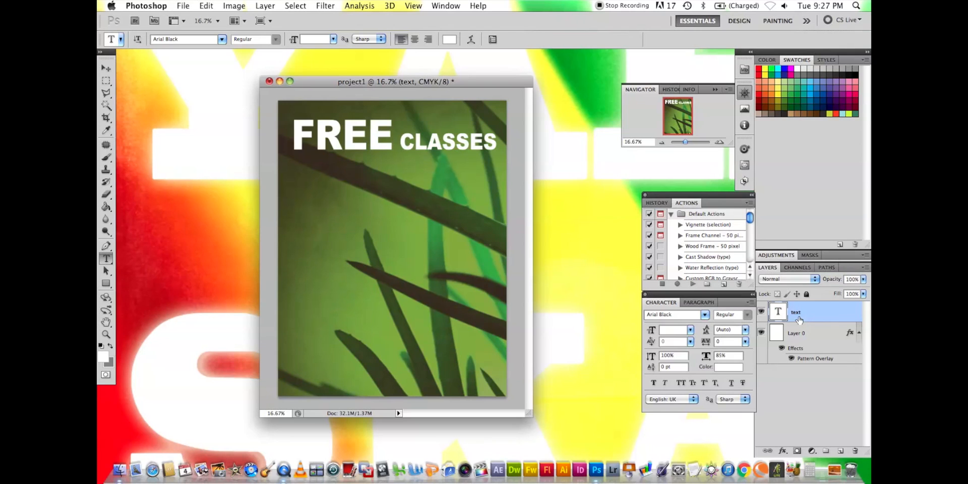
Step: Hide Layer 0 to view the text layer by itself and show it again
click(762, 335)
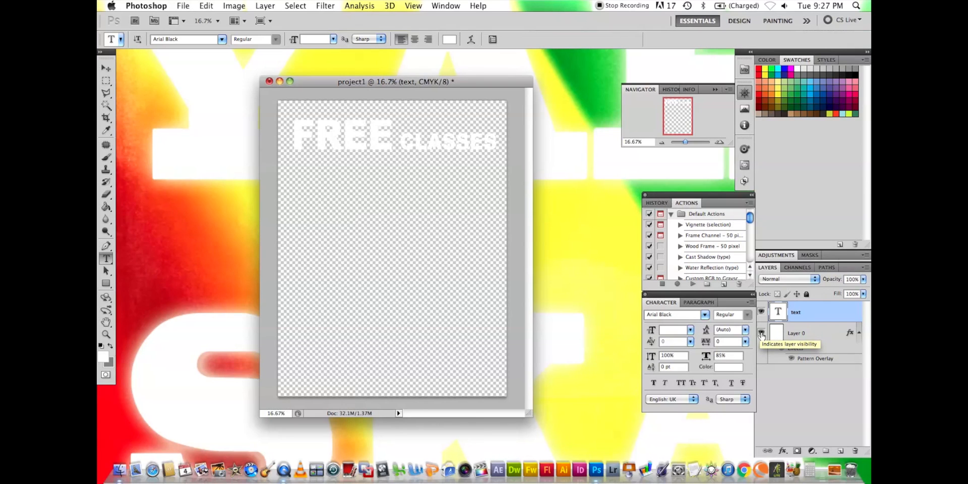
click(761, 333)
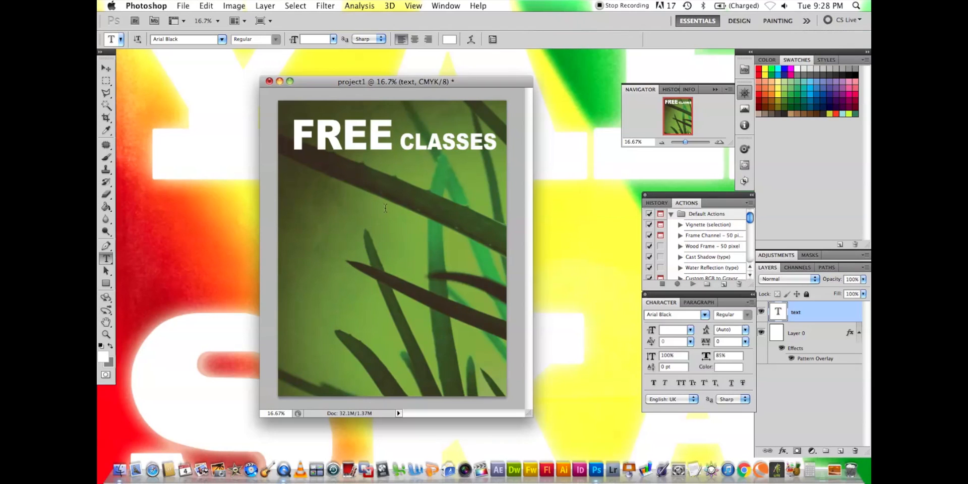
Step: Hide the text layer to view the grass background alone and show it again
click(762, 313)
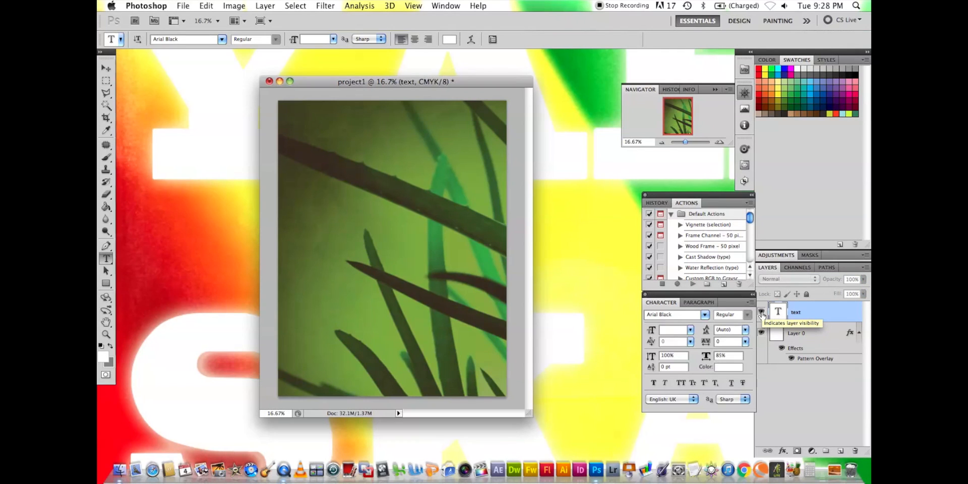
click(762, 313)
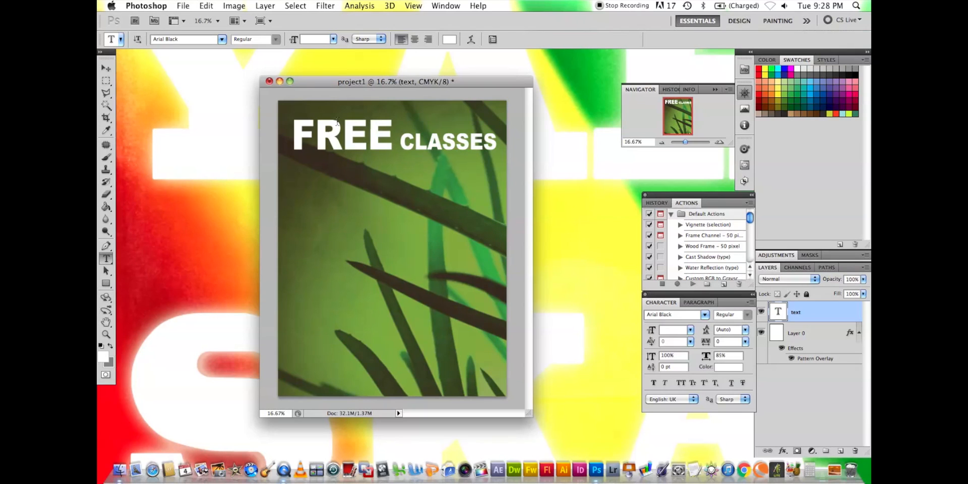
Step: Rotate the FREE CLASSES heading about 19.6° clockwise and move it down onto the dark diagonal grass blade, fully inside the canvas
click(105, 71)
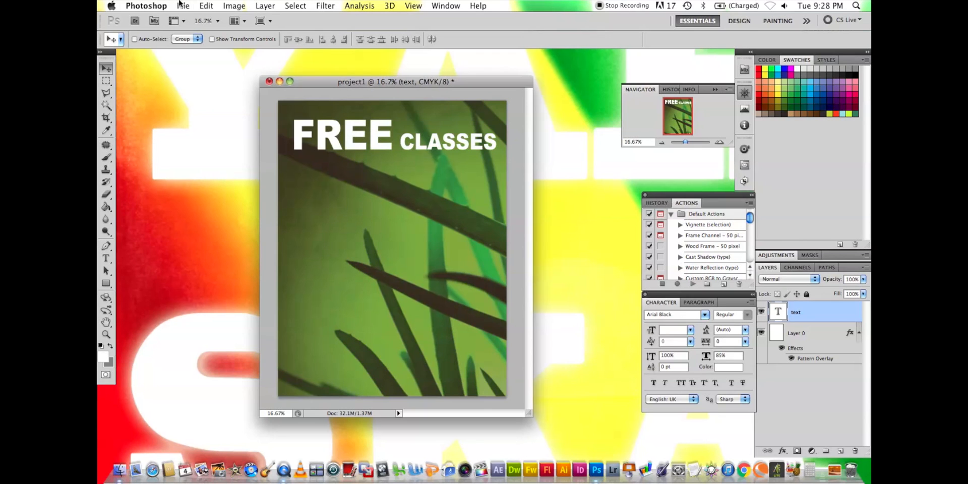
click(207, 7)
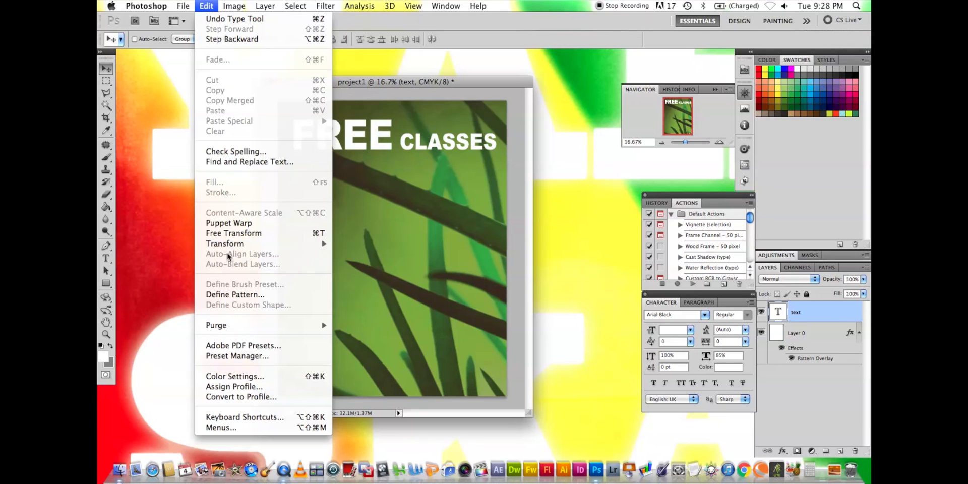
mouse_move(225, 245)
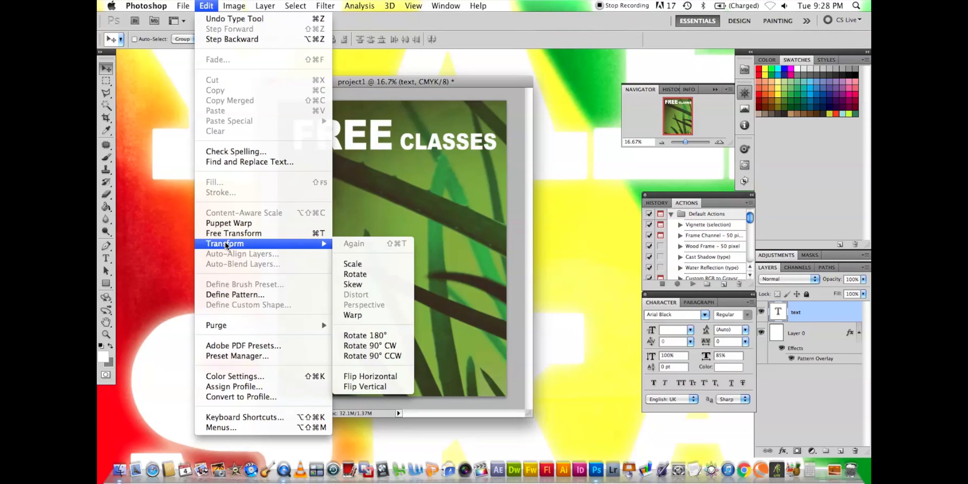
click(354, 276)
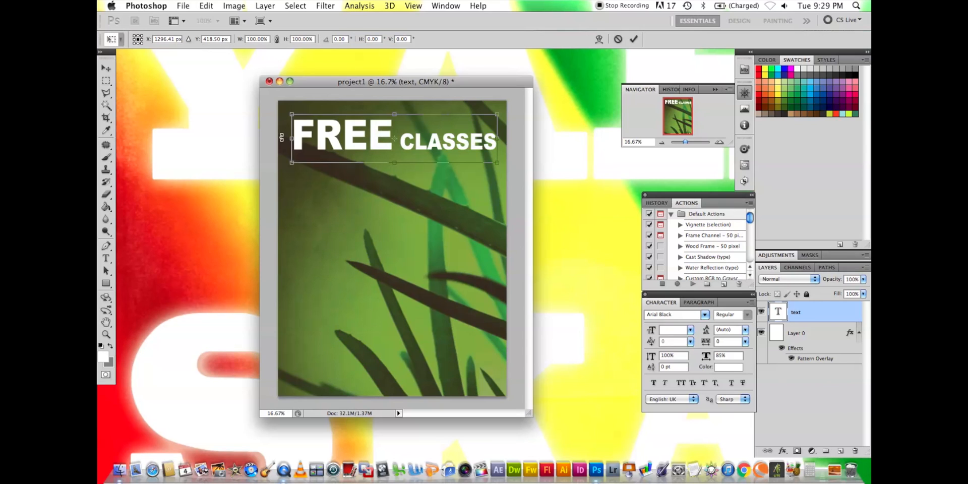
drag(282, 138, 281, 97)
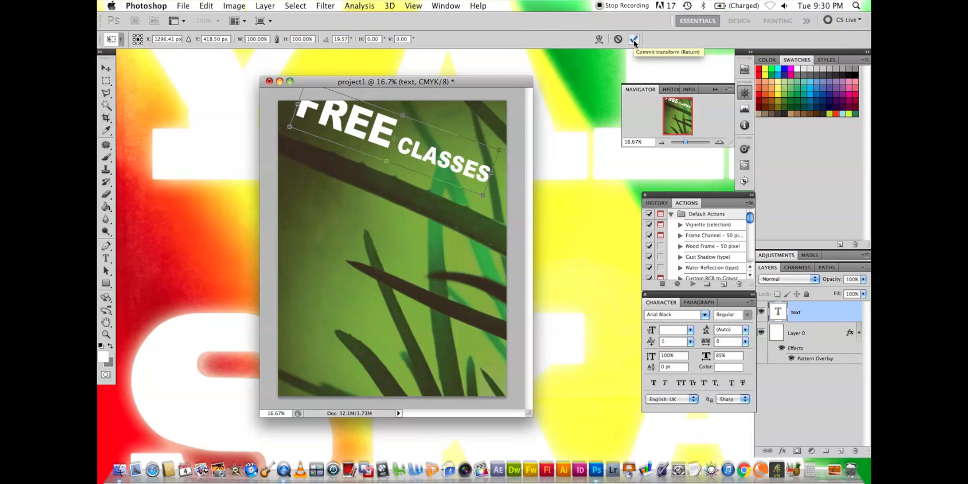
click(634, 40)
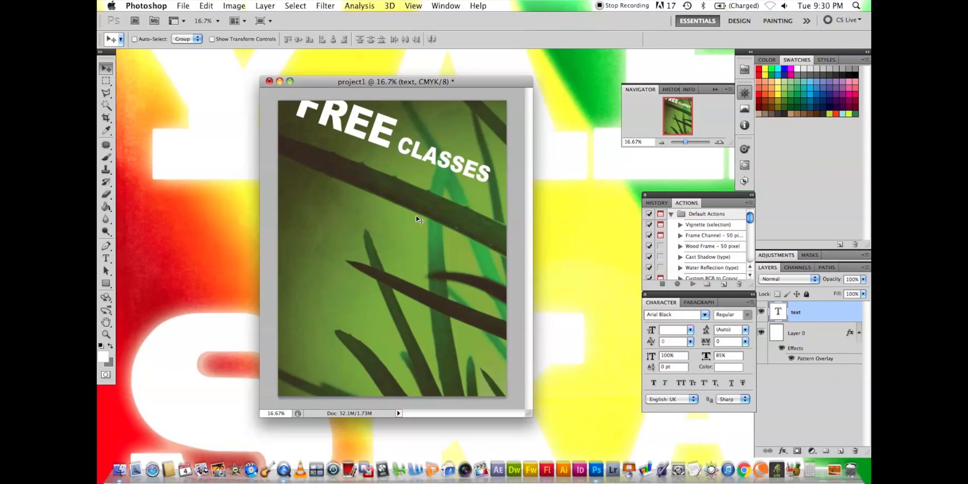
drag(349, 122, 346, 154)
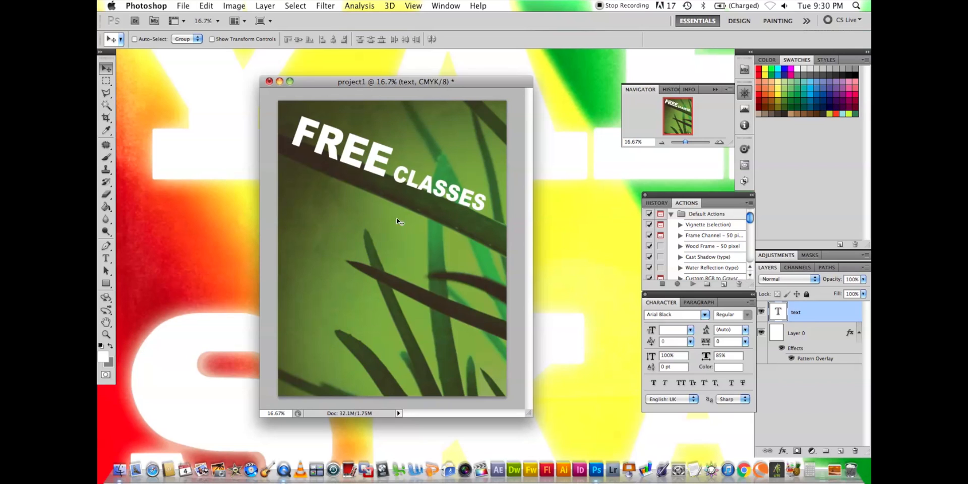
drag(382, 145, 386, 150)
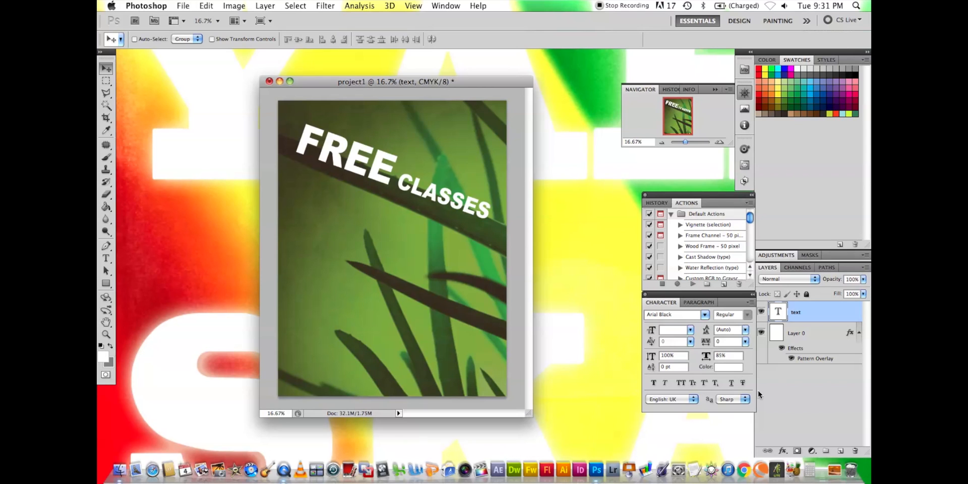
Step: Add a drop shadow to the text layer and set its distance to about 218 px
double_click(823, 312)
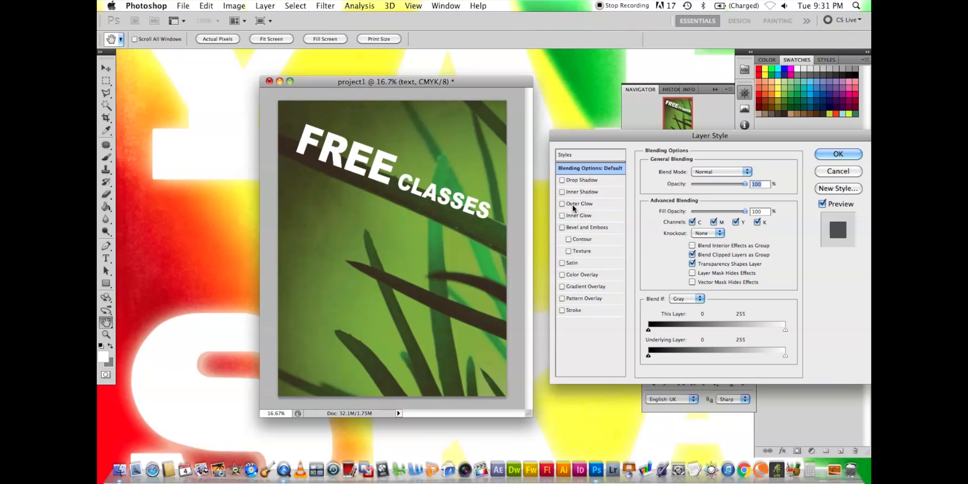
click(562, 181)
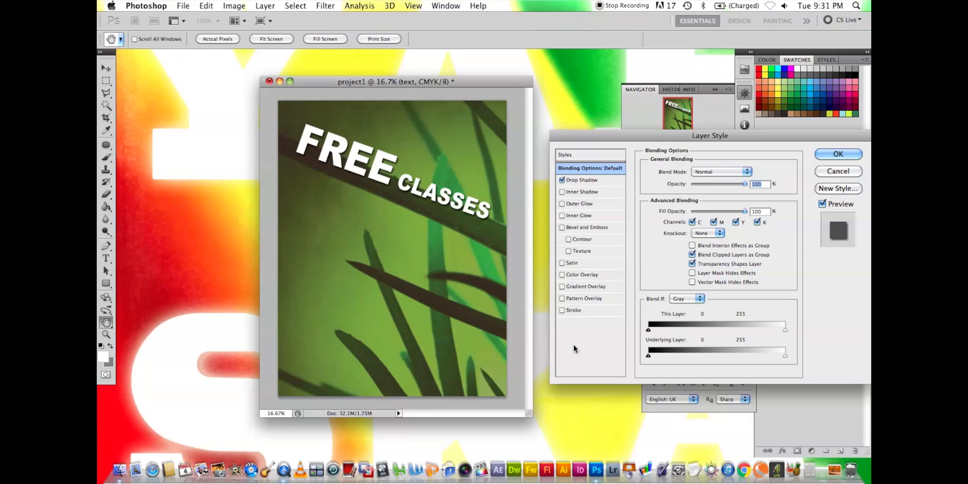
click(586, 181)
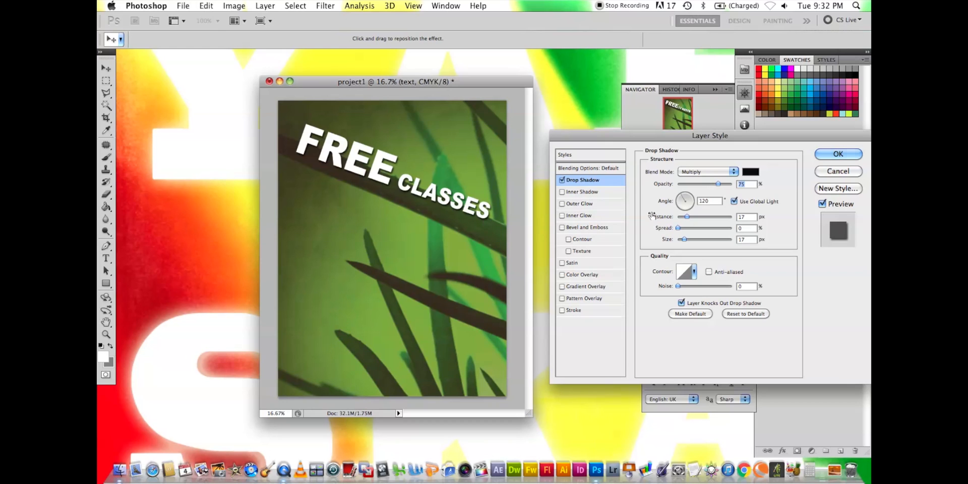
click(685, 218)
drag(688, 219, 691, 219)
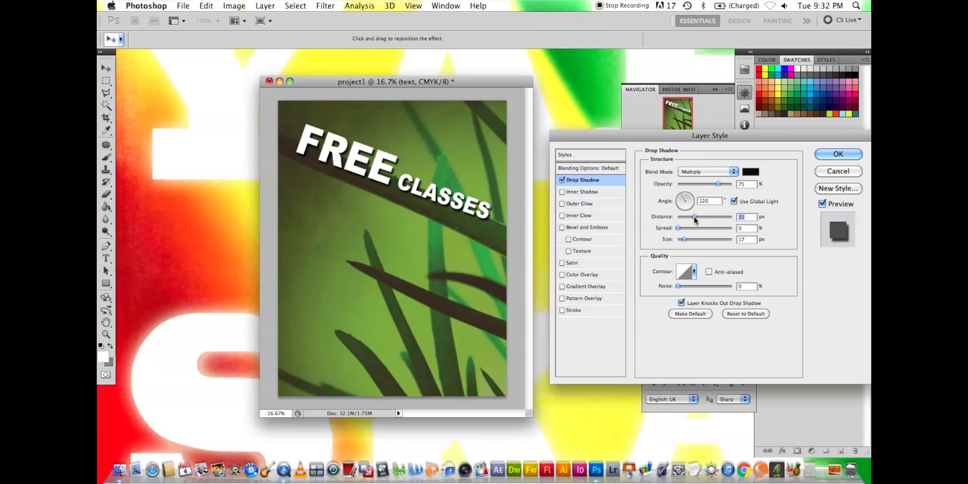
drag(693, 219, 724, 221)
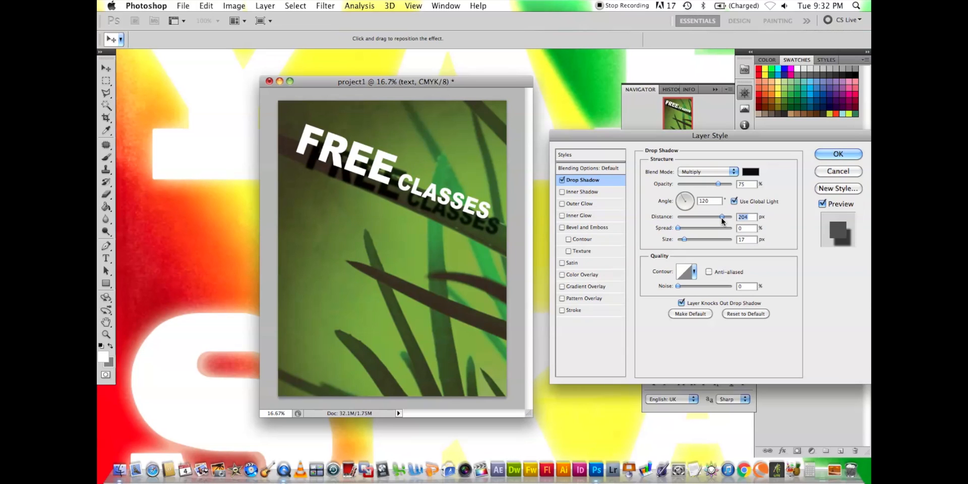
mouse_move(724, 220)
mouse_down()
mouse_move(735, 217)
mouse_move(723, 219)
mouse_up()
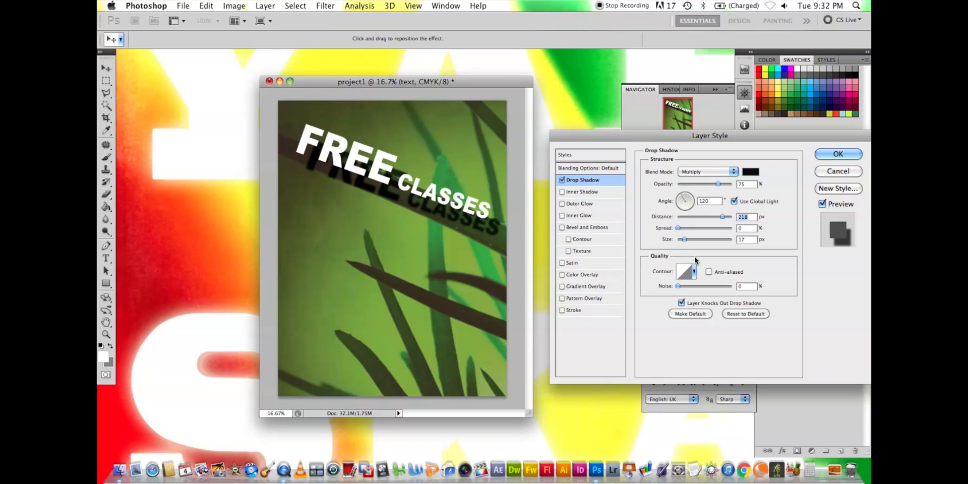
Step: Try different light angles for the heading's drop shadow, settle on about -82°, and apply the layer style
click(686, 198)
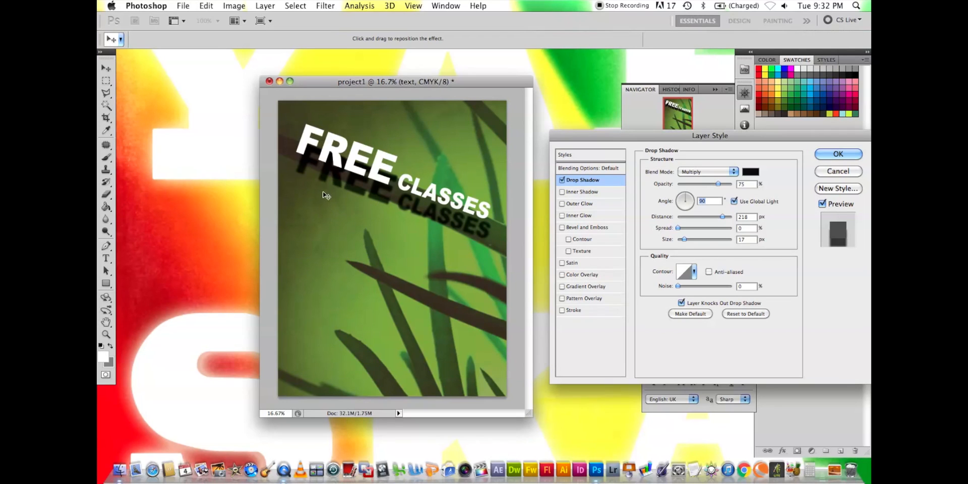
click(694, 202)
click(692, 204)
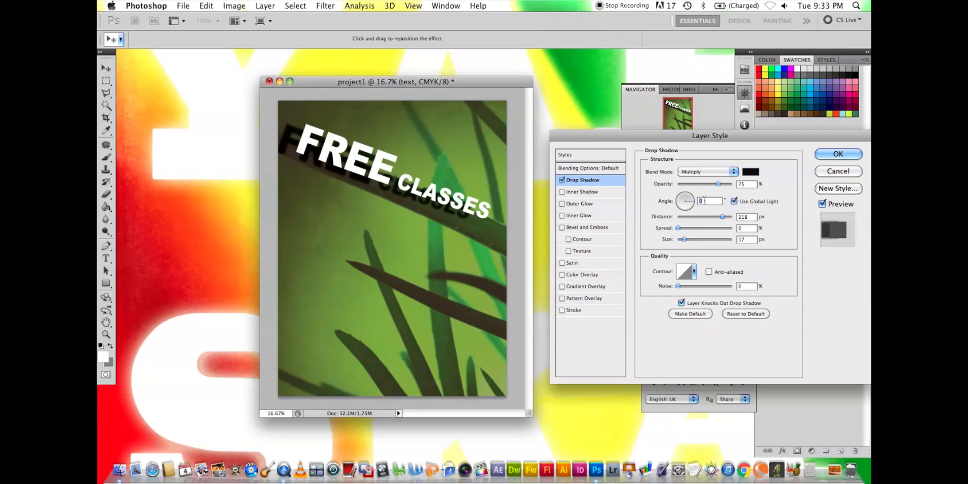
click(690, 204)
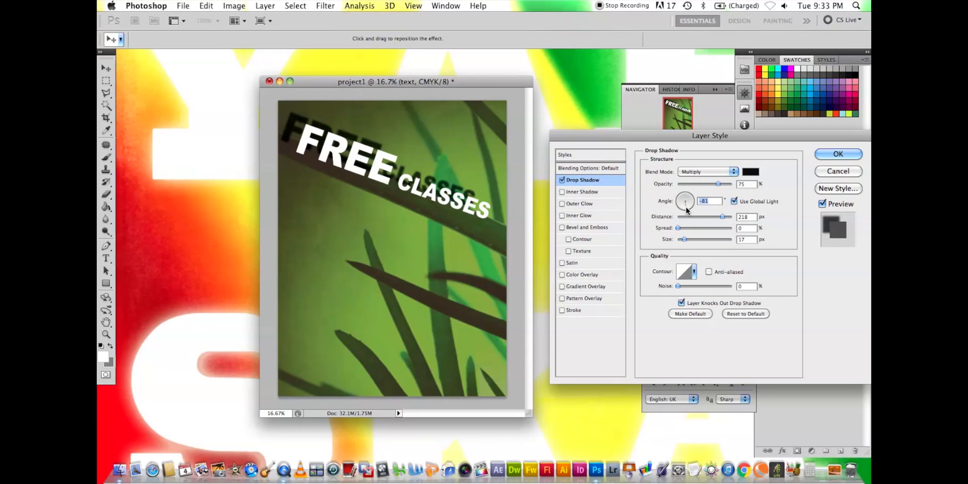
click(686, 207)
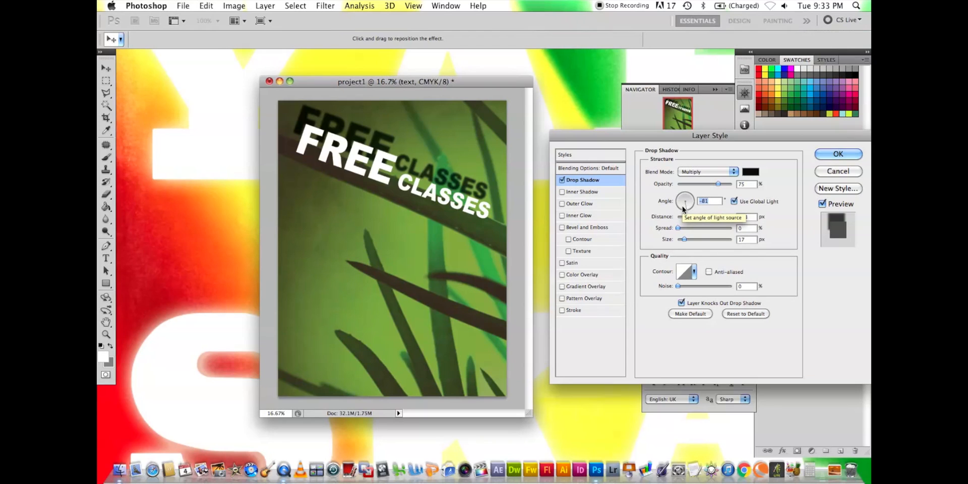
click(682, 206)
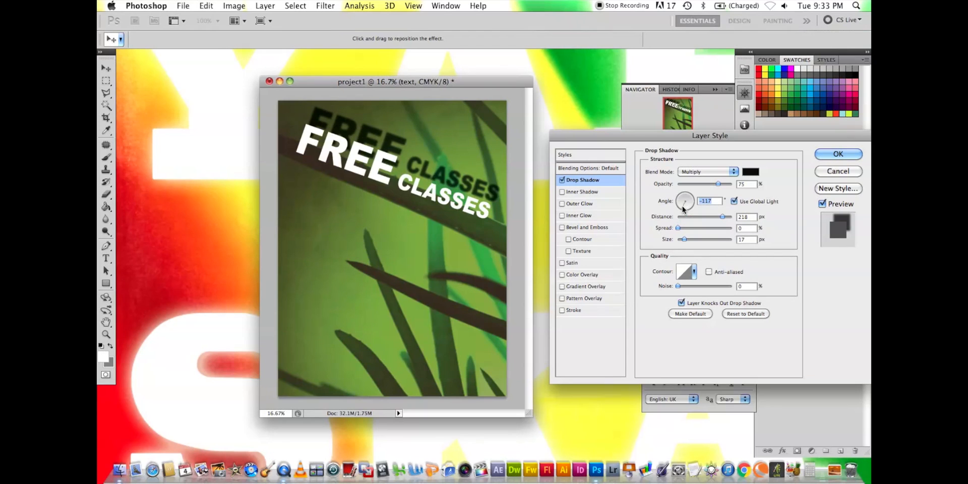
click(680, 201)
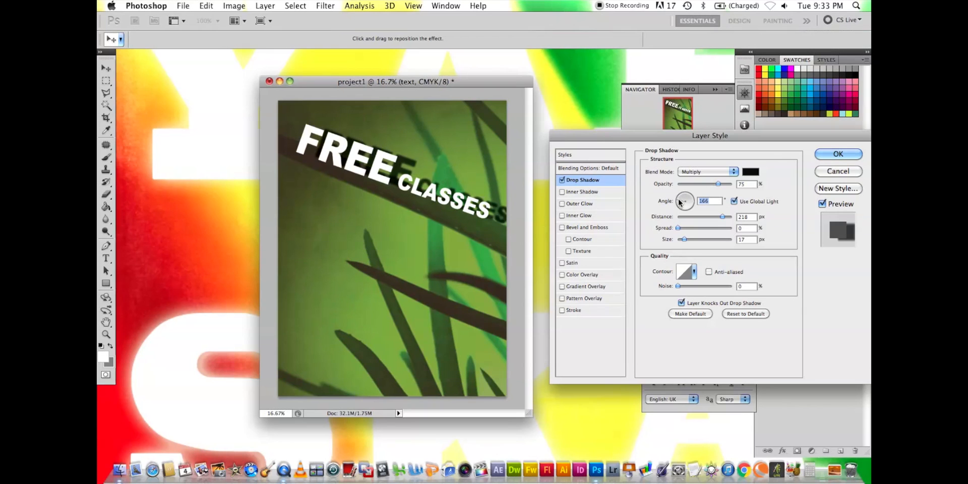
click(684, 196)
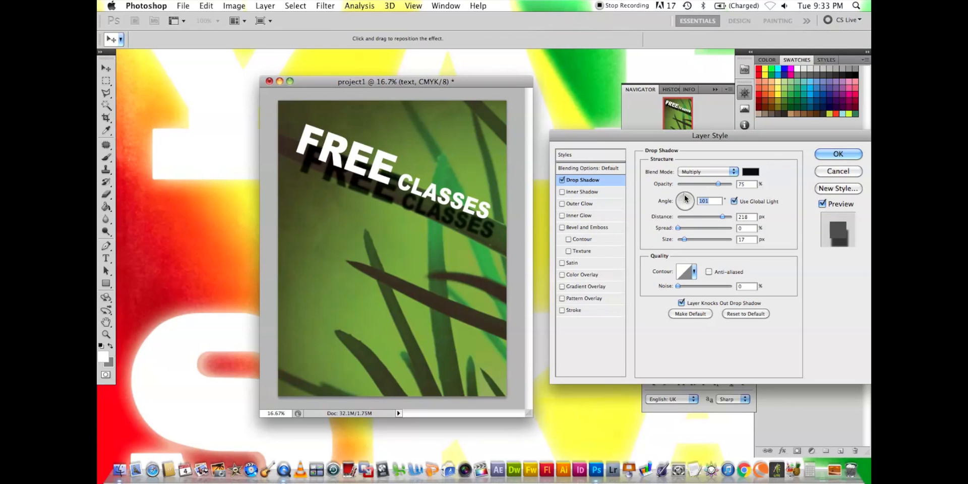
click(681, 211)
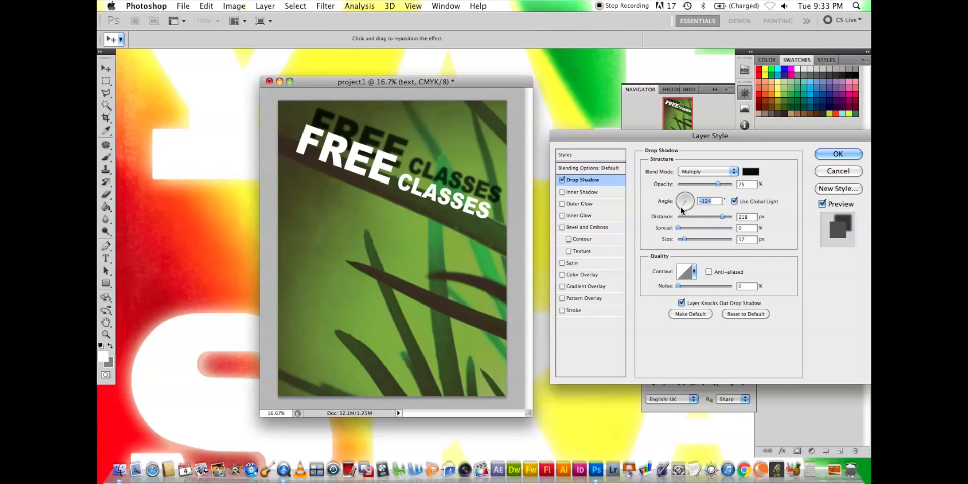
click(680, 210)
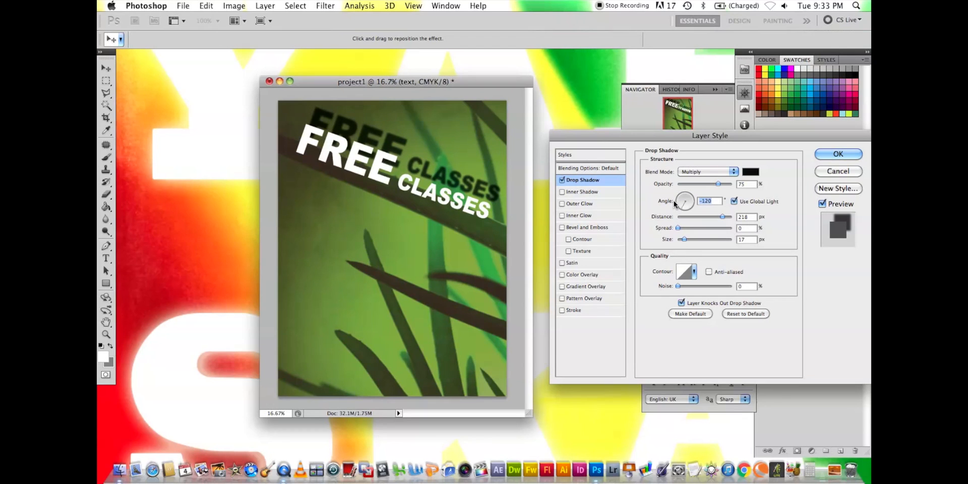
click(677, 204)
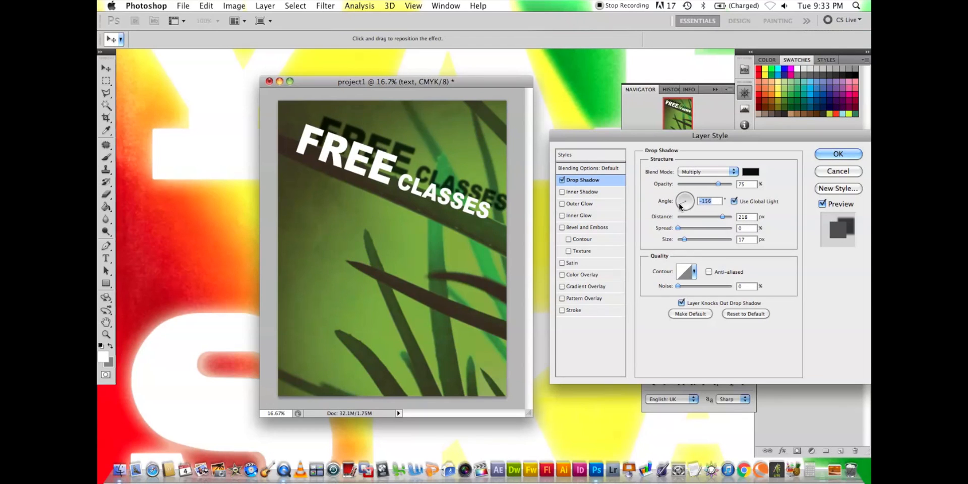
click(690, 211)
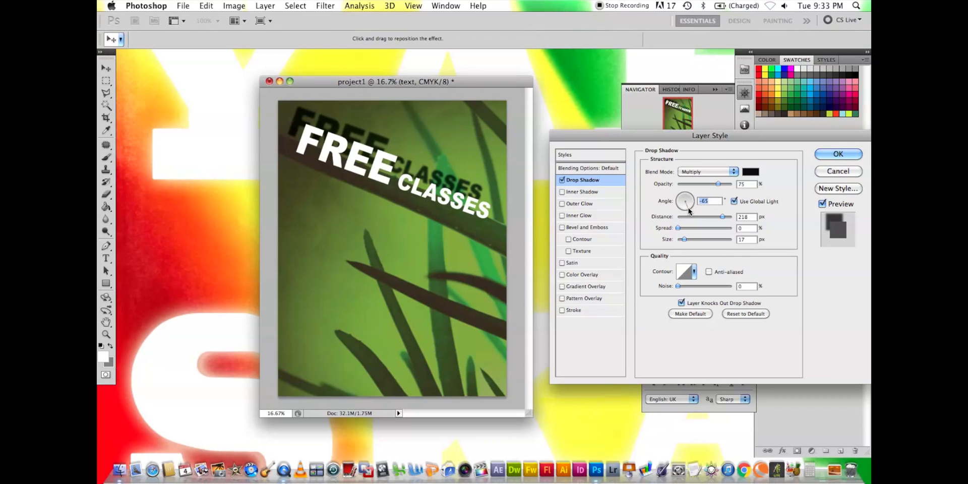
click(682, 204)
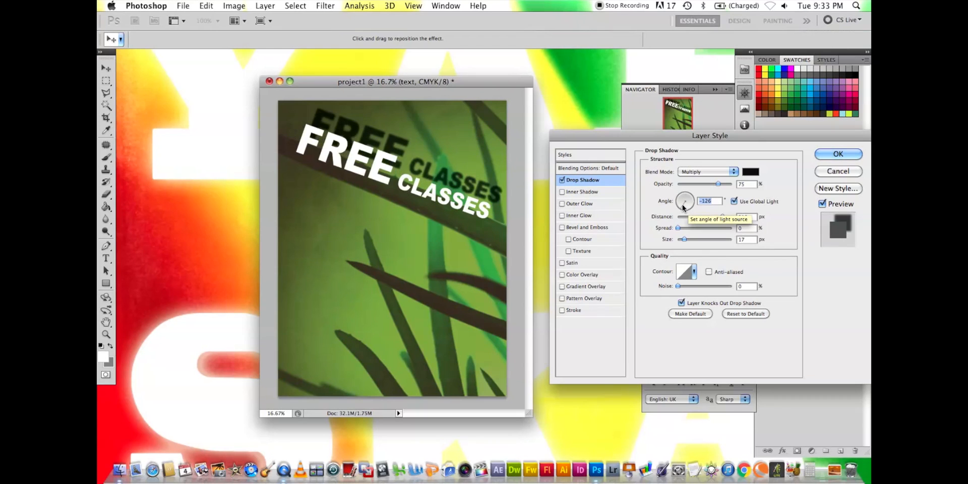
click(679, 207)
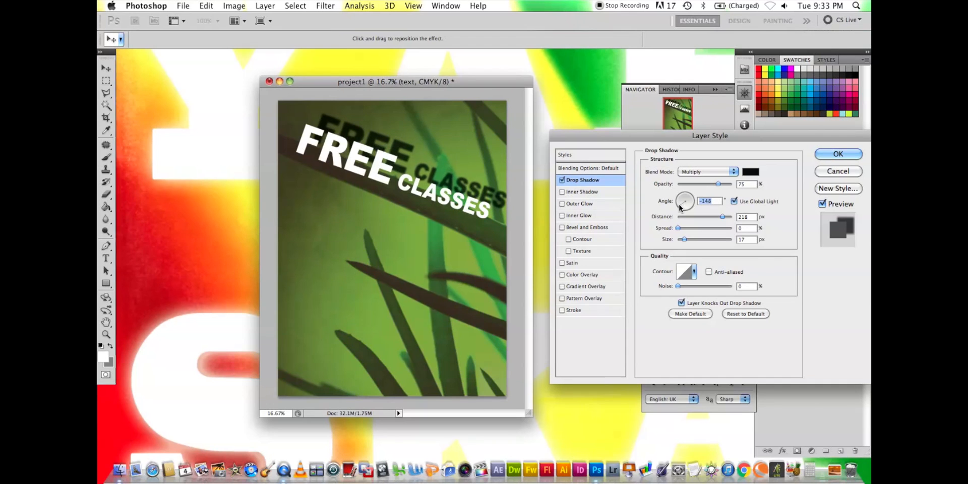
click(687, 216)
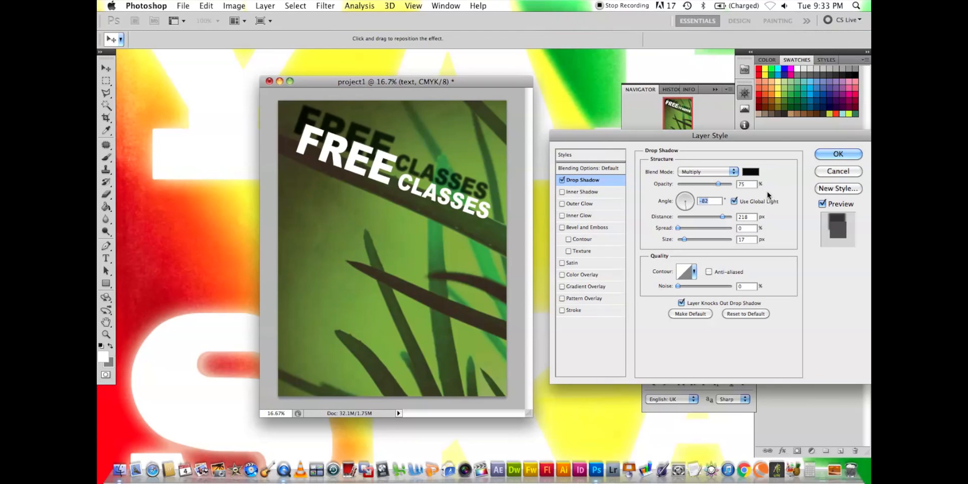
click(836, 154)
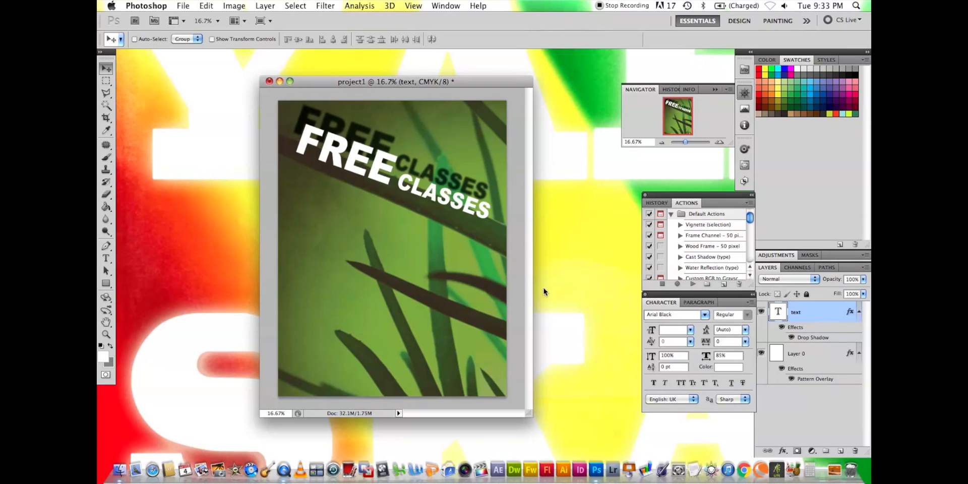
Step: Toggle the visibility of the text layer and of its effects off and on to compare the heading with and without them
click(762, 312)
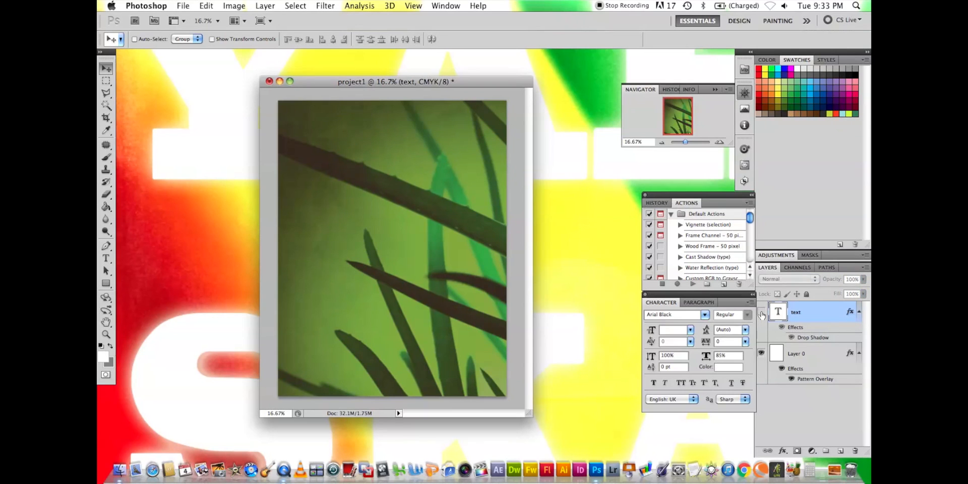
click(762, 312)
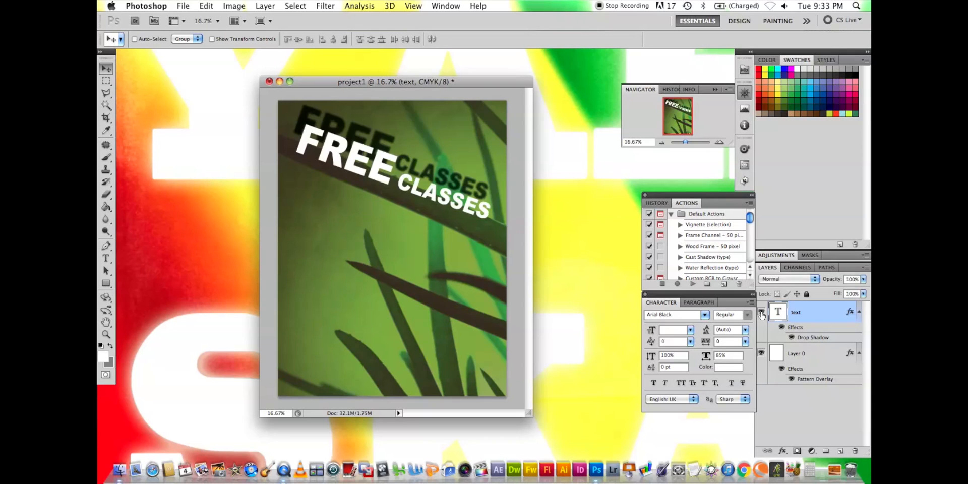
click(782, 328)
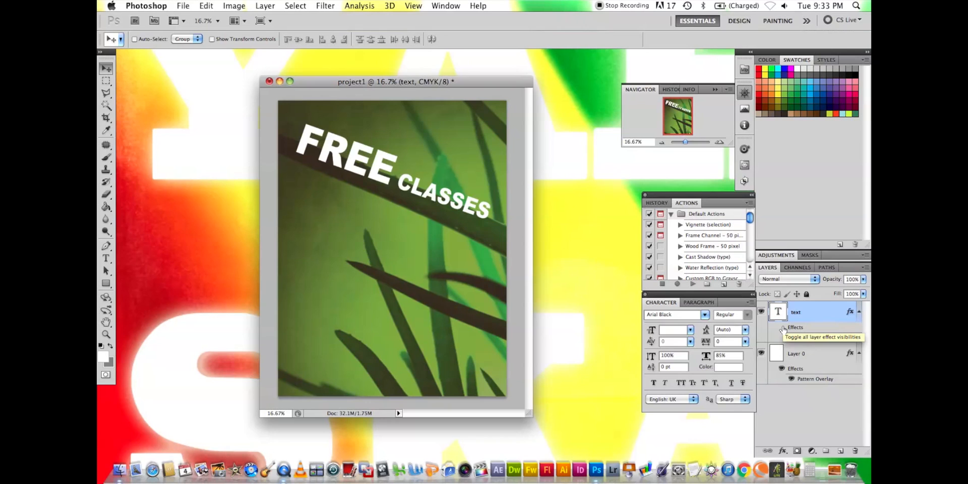
click(783, 328)
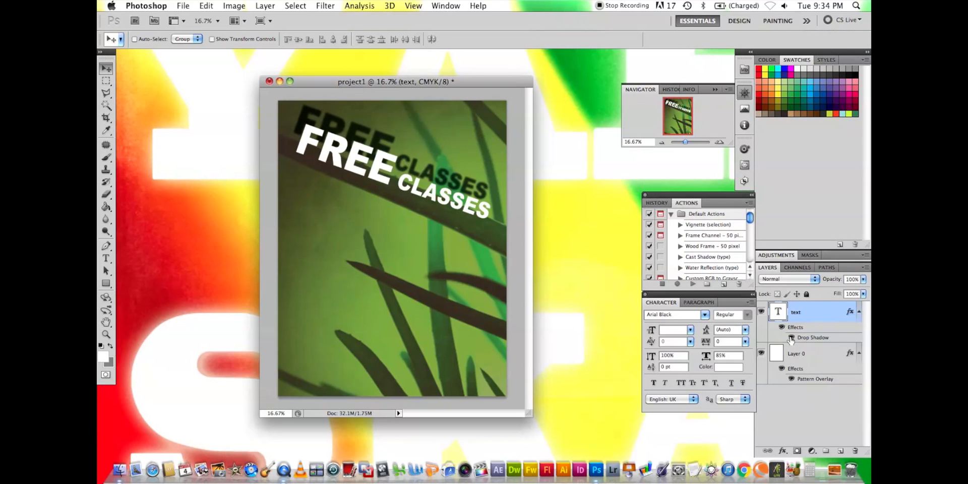
Step: Toggle only the Drop Shadow effect of the text layer off and on to compare the heading
click(791, 338)
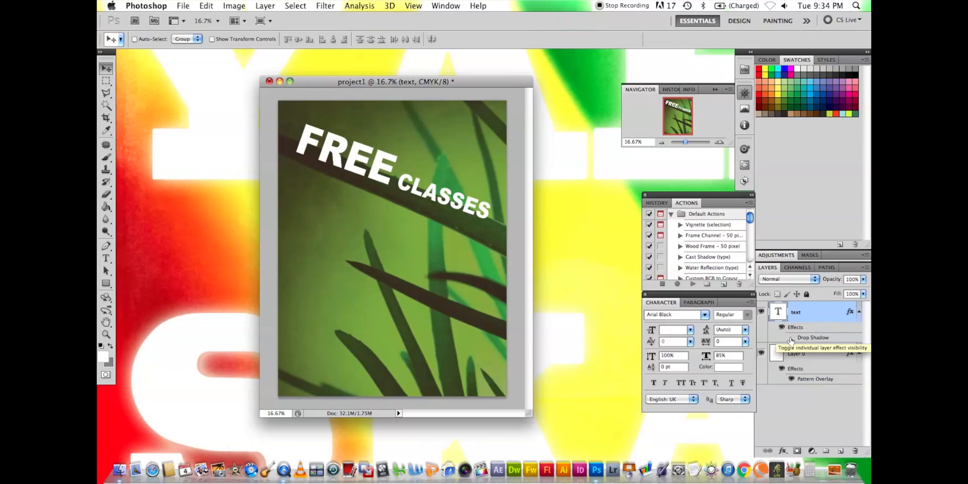
click(792, 338)
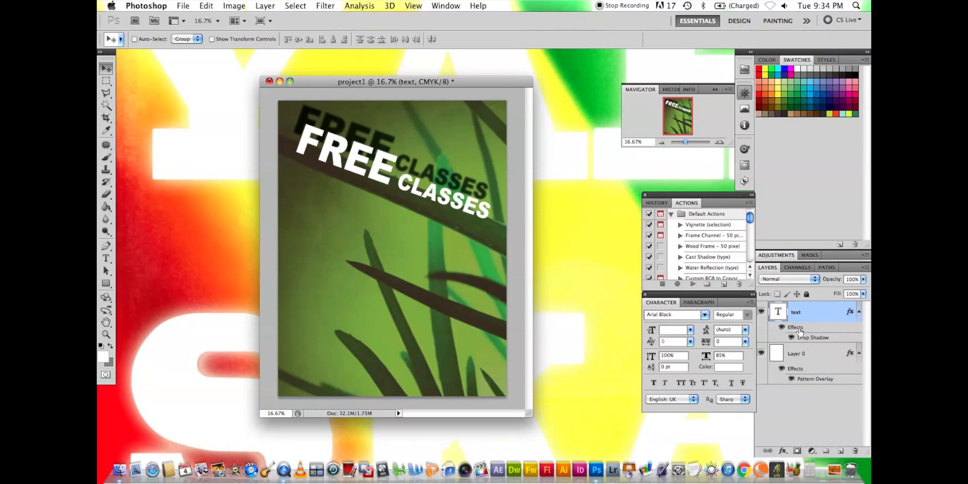
Step: Enable a Gradient Overlay in the text layer's style and show its settings
double_click(795, 328)
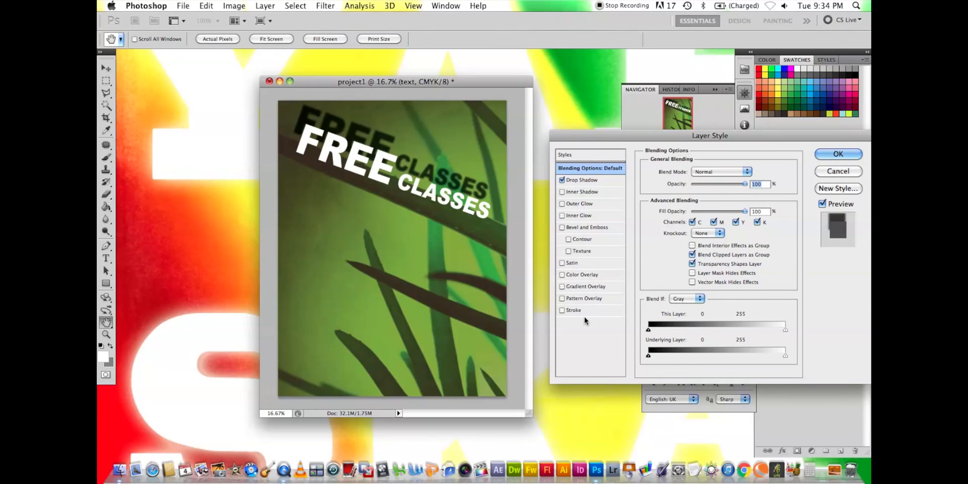
click(562, 286)
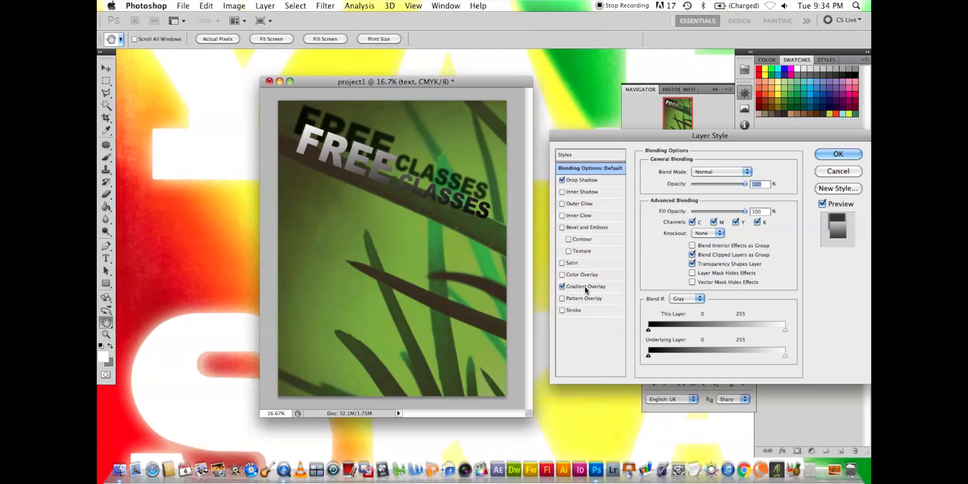
click(586, 287)
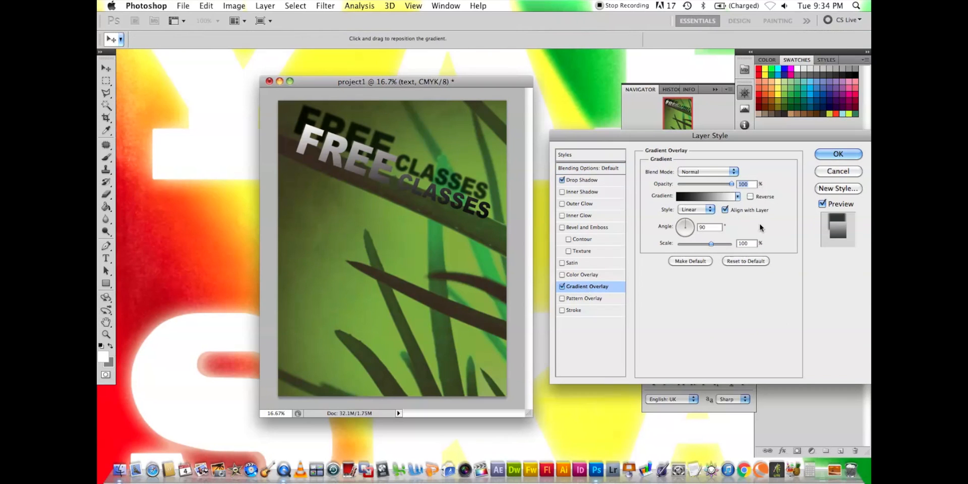
Step: Preview gradient presets such as Flourite, rasta, RastaRific, Sunrize and gold topaz on the heading, discard the choice, and apply the black-to-white overlay
click(701, 194)
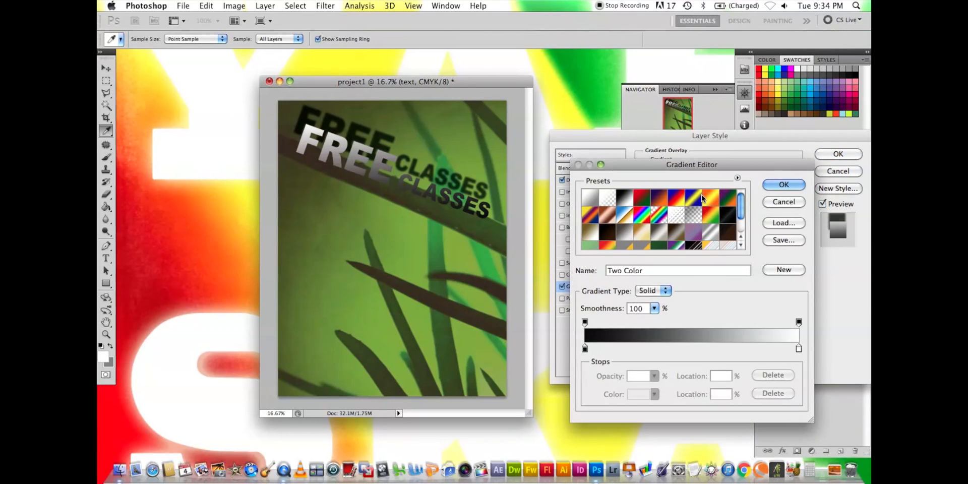
click(711, 203)
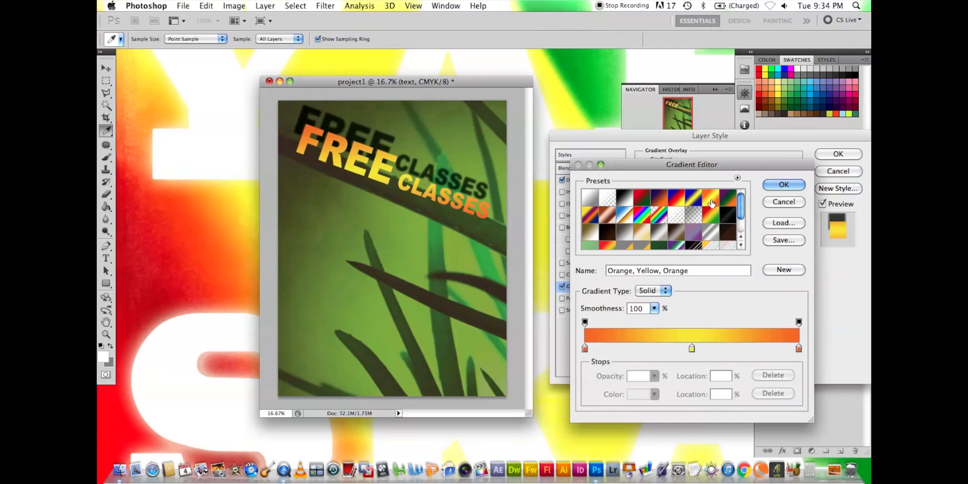
click(693, 235)
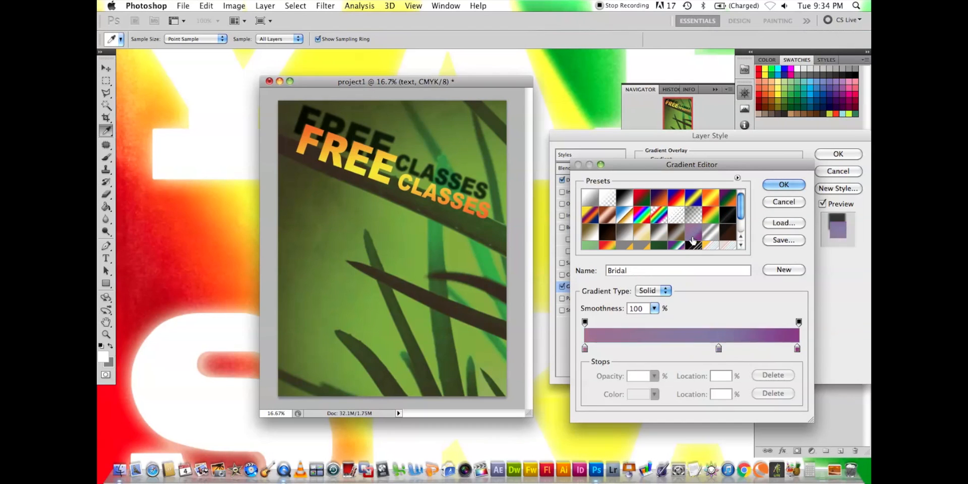
click(608, 240)
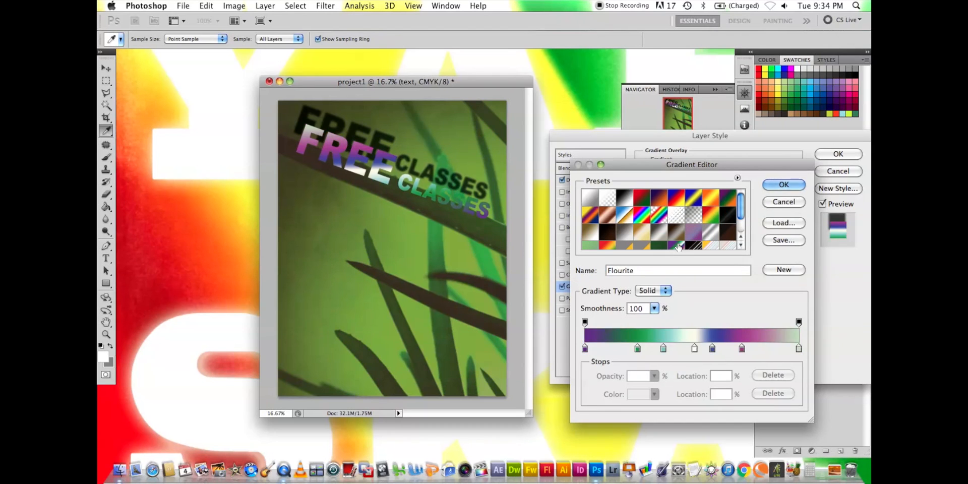
click(608, 244)
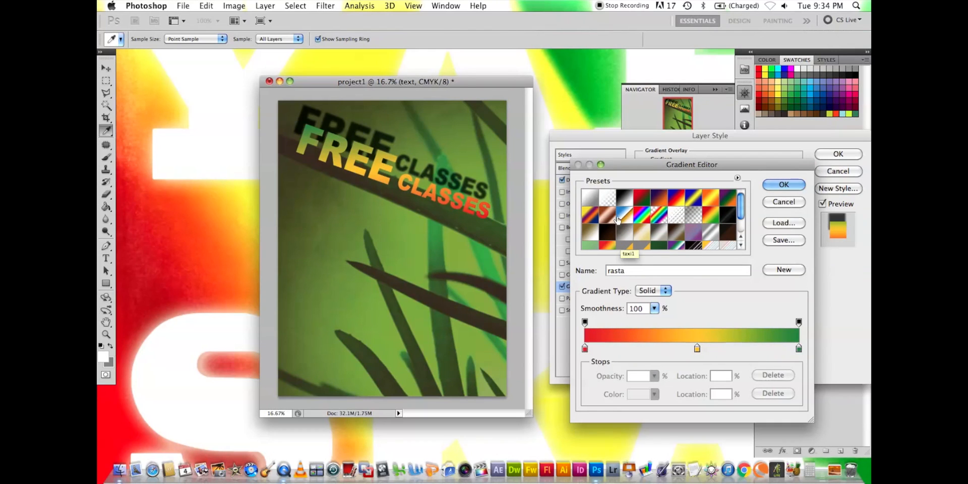
drag(742, 204, 741, 218)
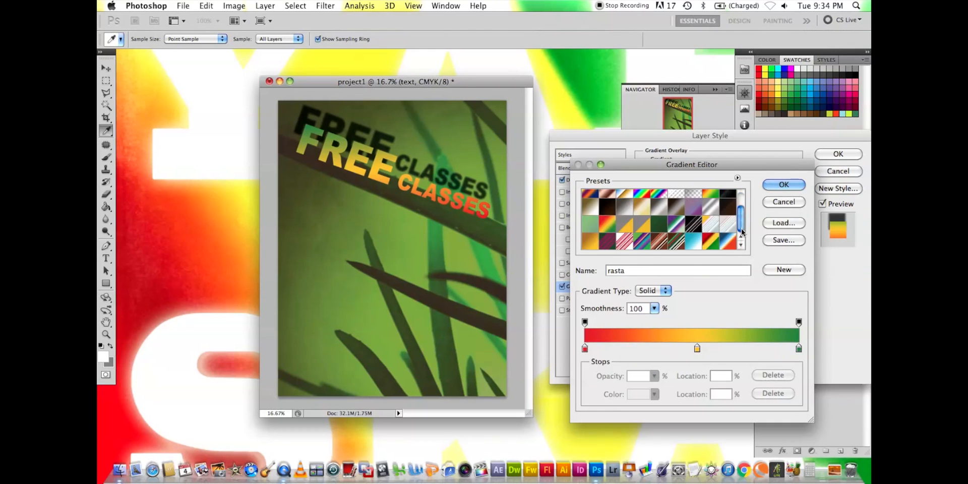
click(713, 243)
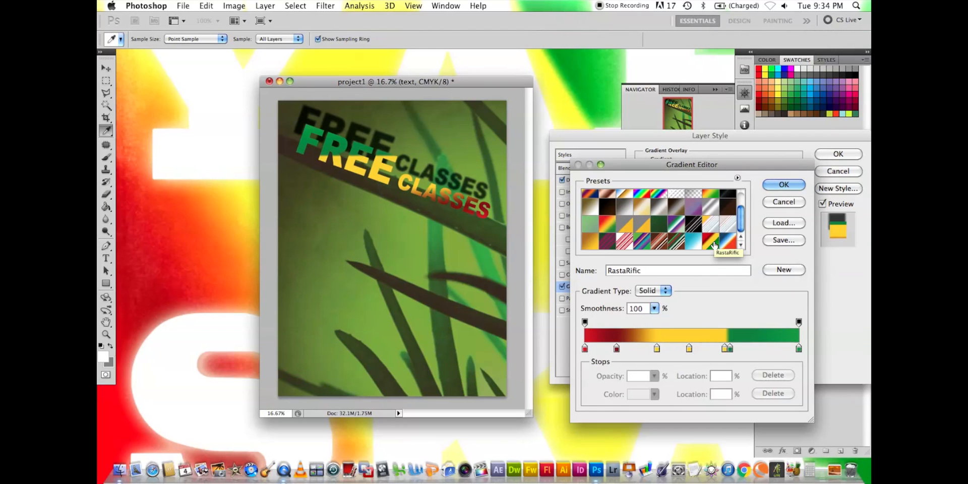
click(725, 245)
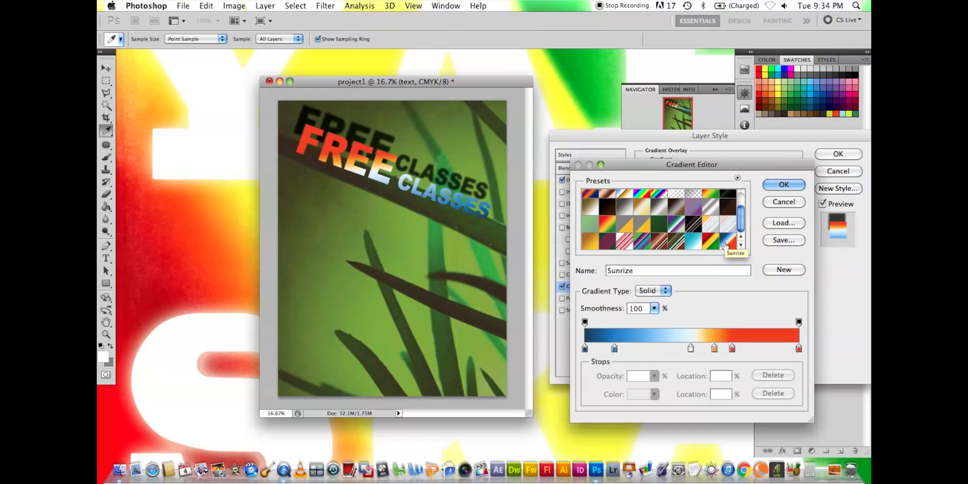
click(587, 247)
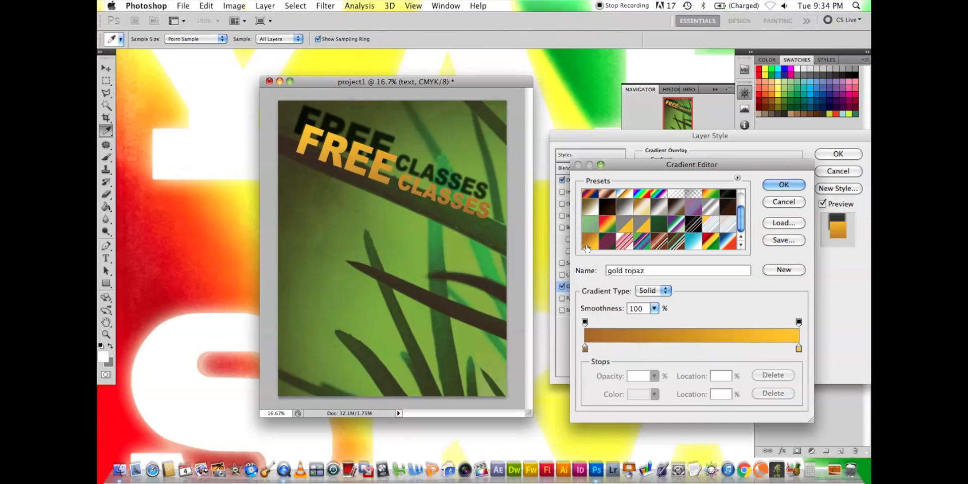
click(769, 203)
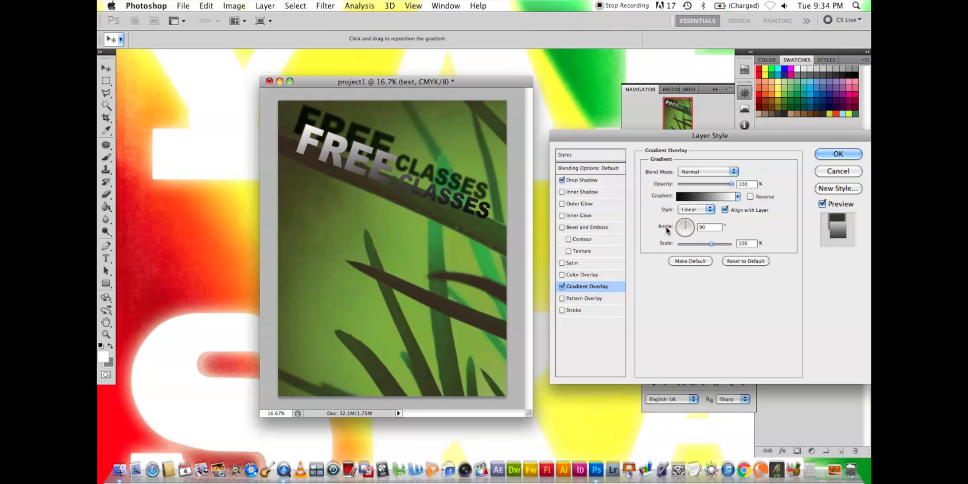
click(837, 155)
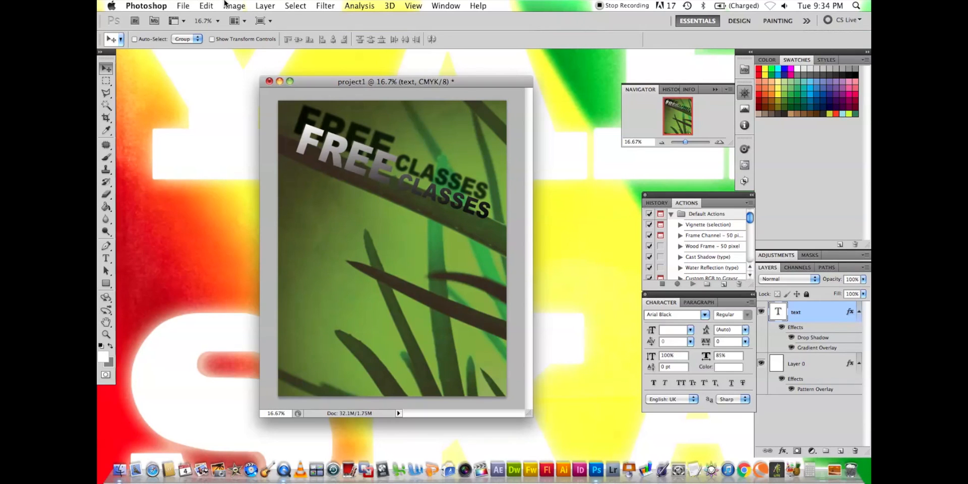
Step: Hide the Gradient Overlay effect on the text layer and delete it from the layer
click(206, 6)
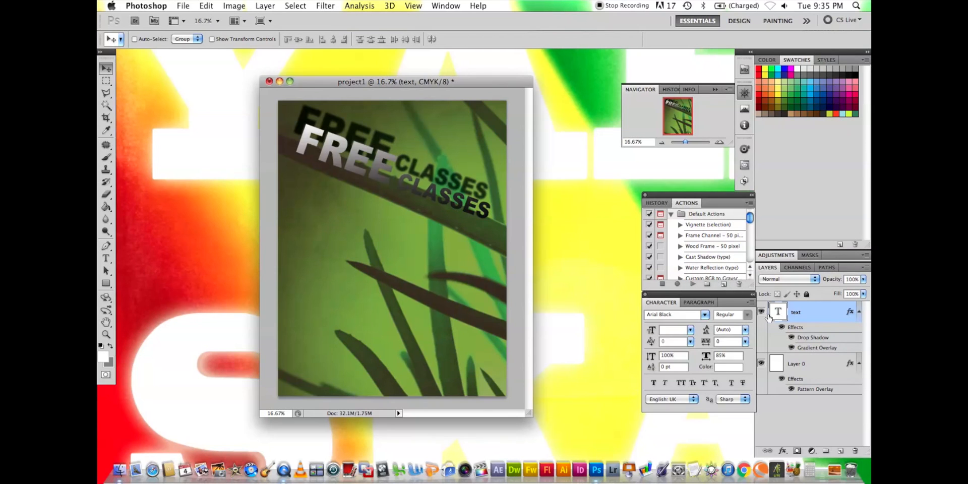
click(792, 348)
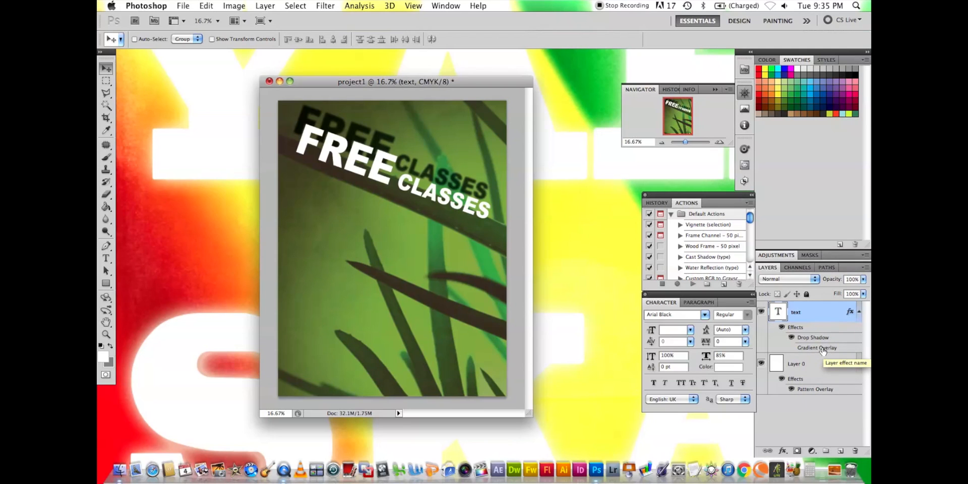
drag(823, 352, 856, 453)
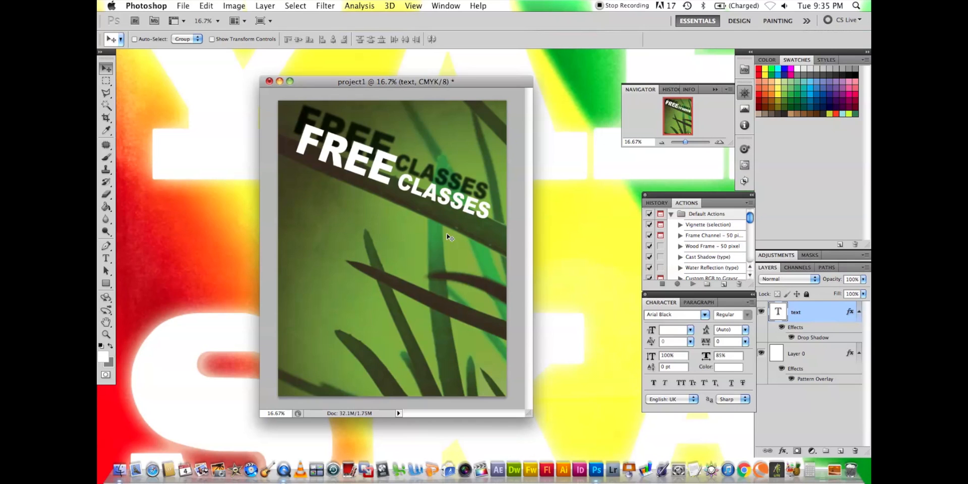
Step: Save the document as project1.psd on the Desktop in Photoshop format with layers, the embedded color profile and Maximize Compatibility
click(184, 7)
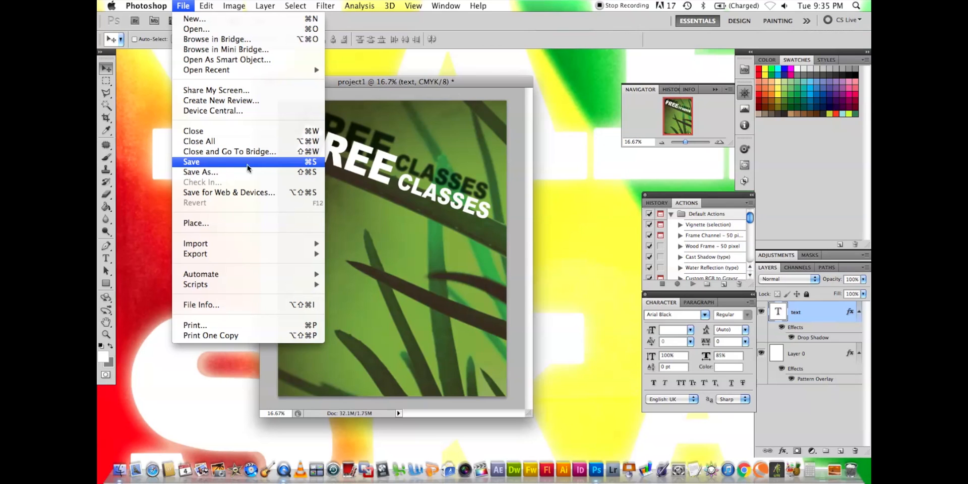
click(308, 164)
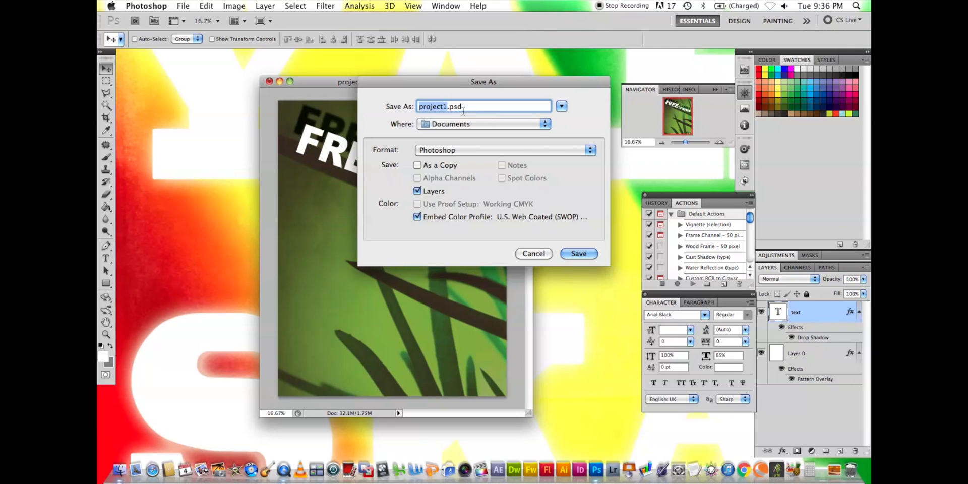
click(428, 126)
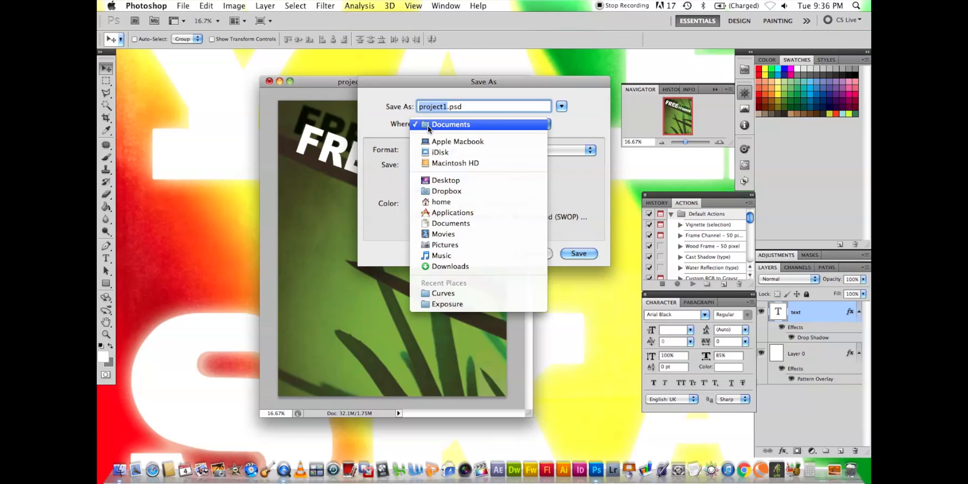
click(432, 182)
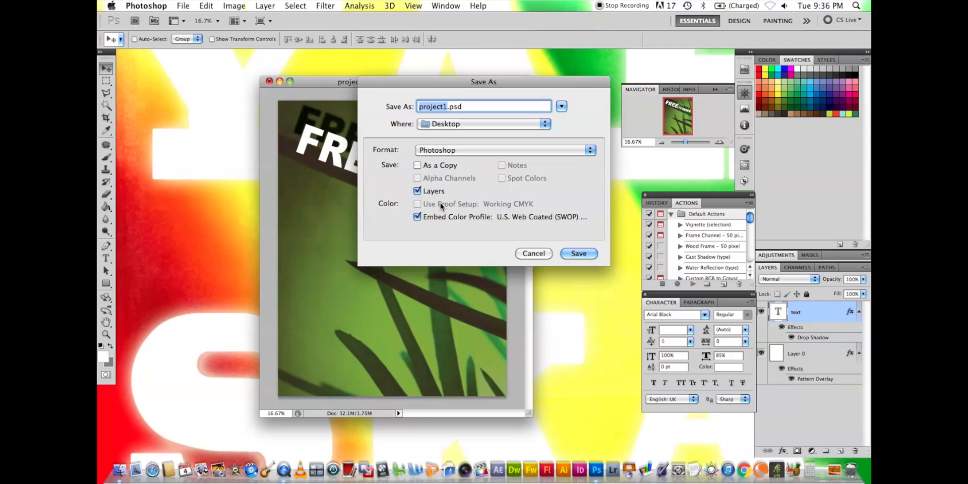
click(580, 253)
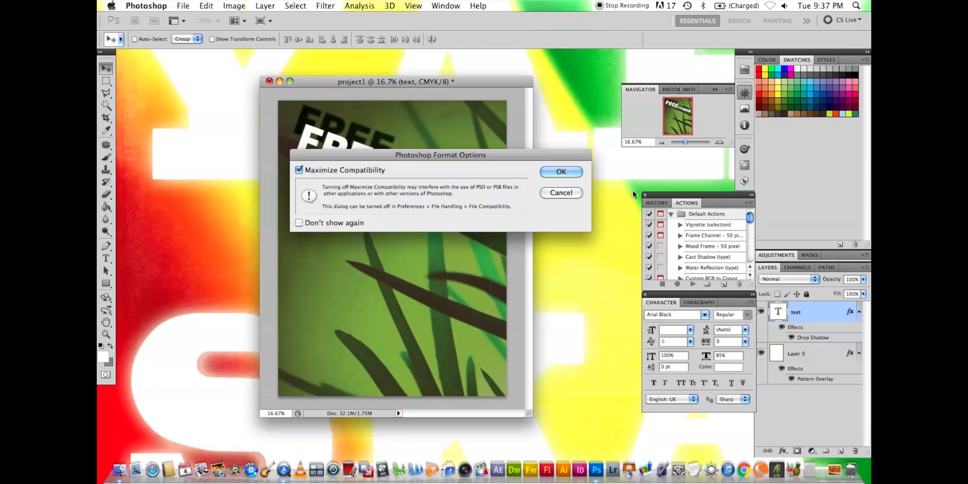
click(565, 172)
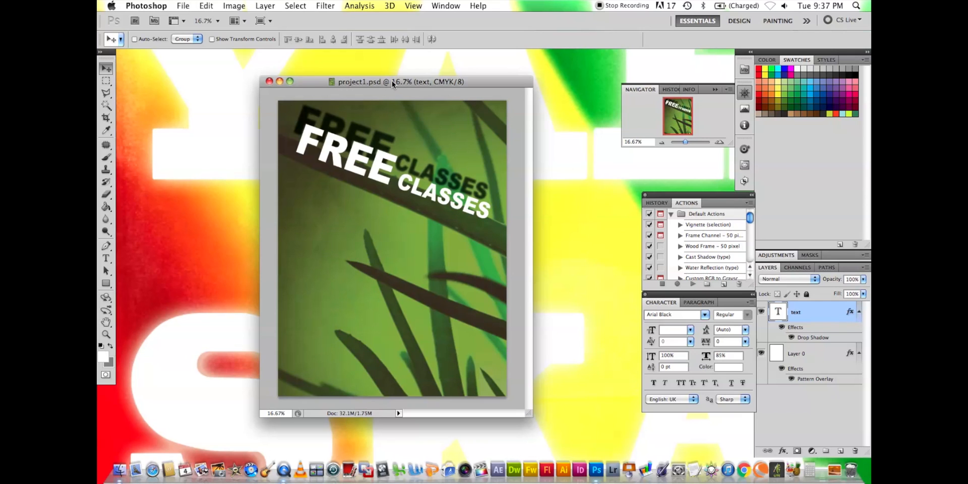
Step: Switch back and forth between Finder and Photoshop to locate the saved project1.psd on the desktop and return to the open document
drag(391, 81, 370, 82)
click(559, 244)
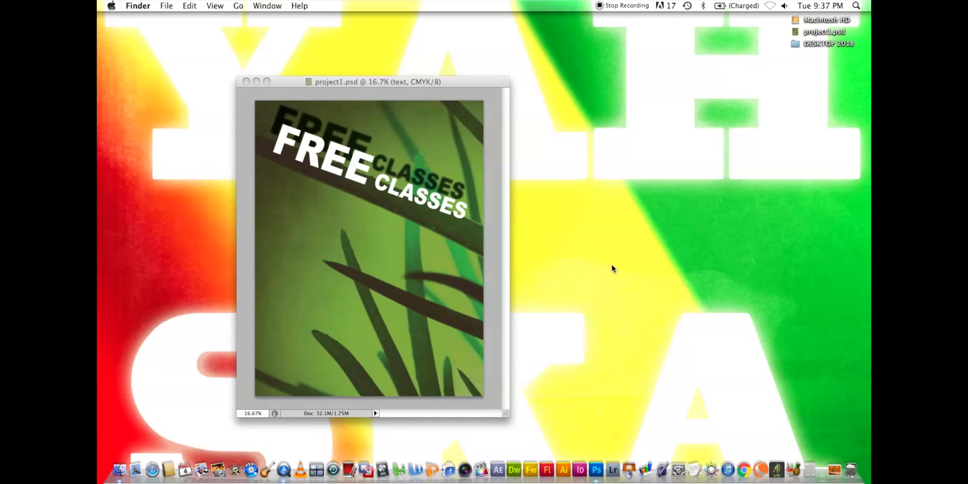
click(811, 32)
click(415, 84)
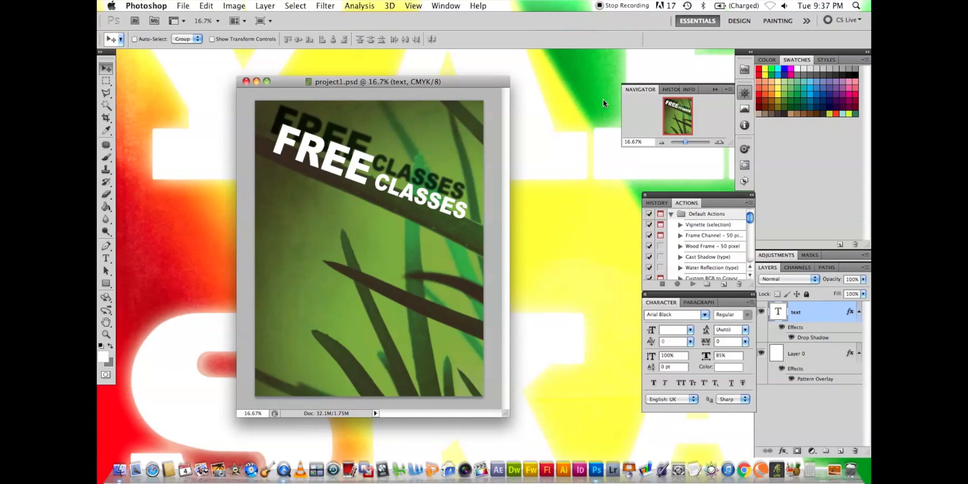
click(587, 101)
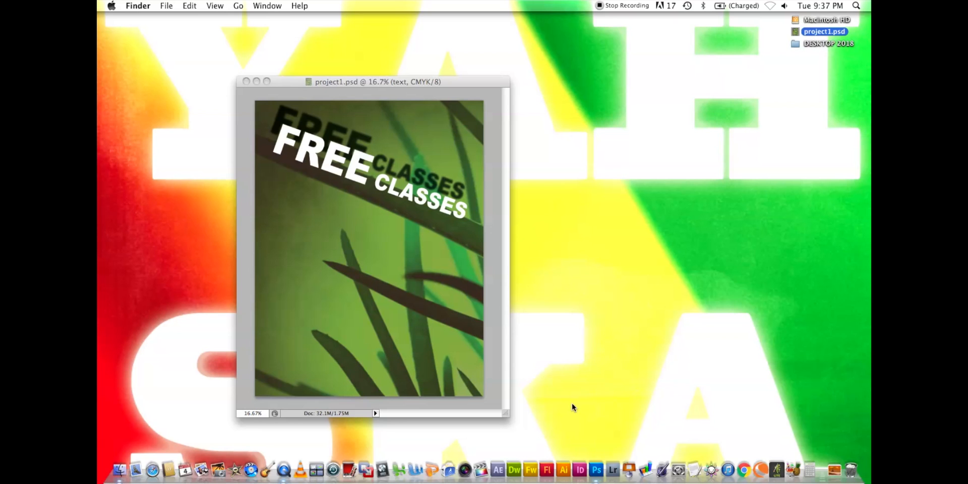
click(593, 461)
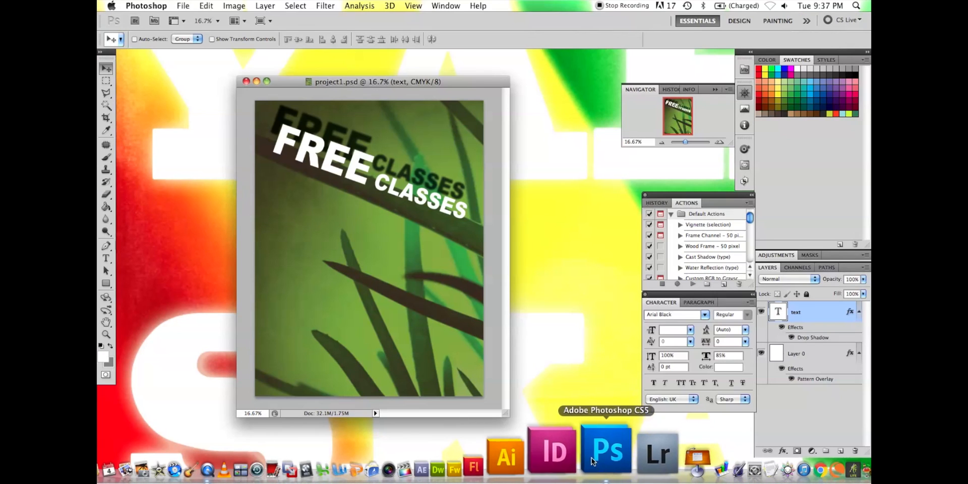
click(566, 301)
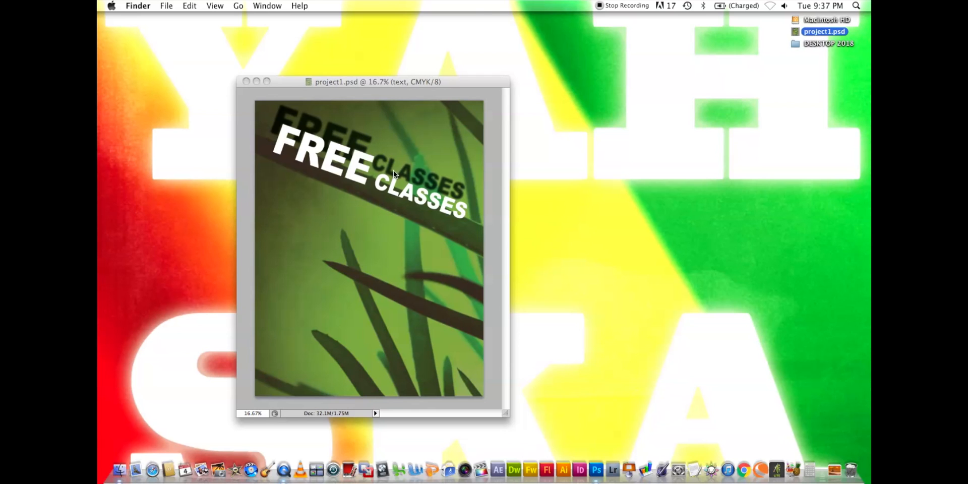
click(409, 146)
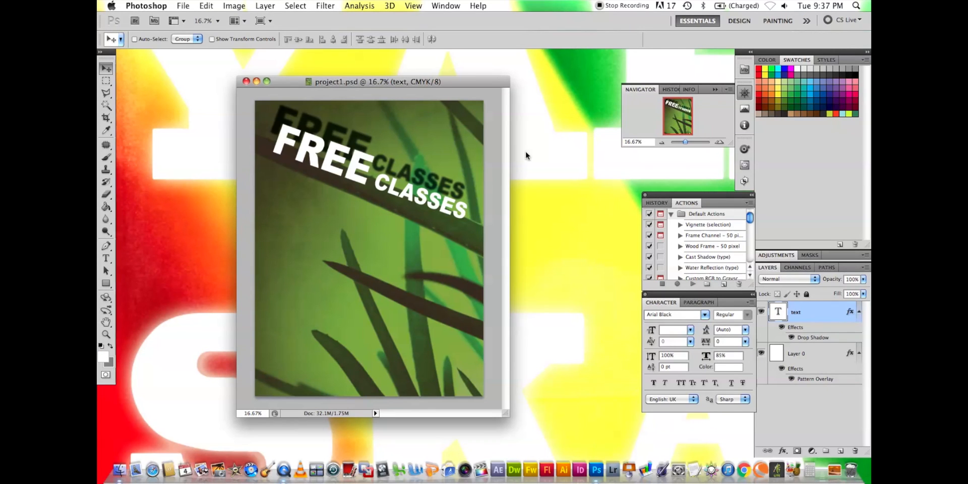
click(557, 180)
click(435, 85)
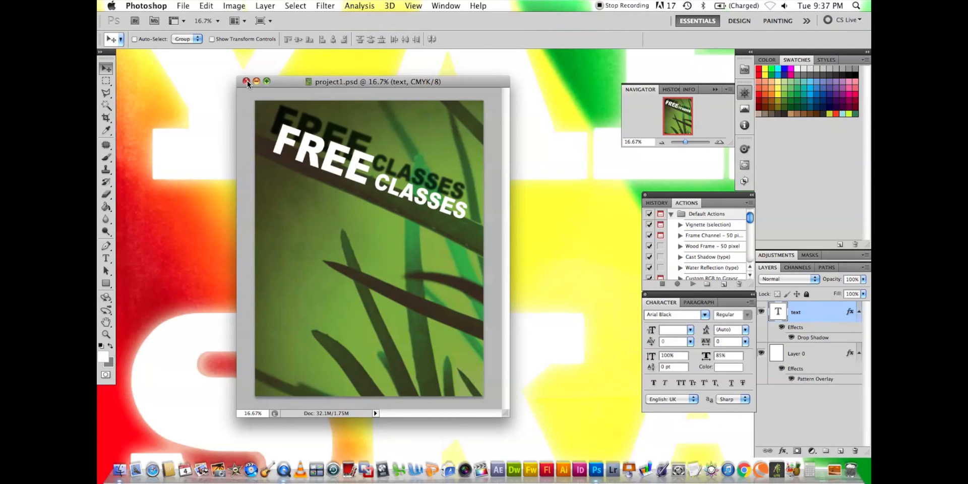
Step: Quit Photoshop and reopen project1.psd from the desktop
click(144, 6)
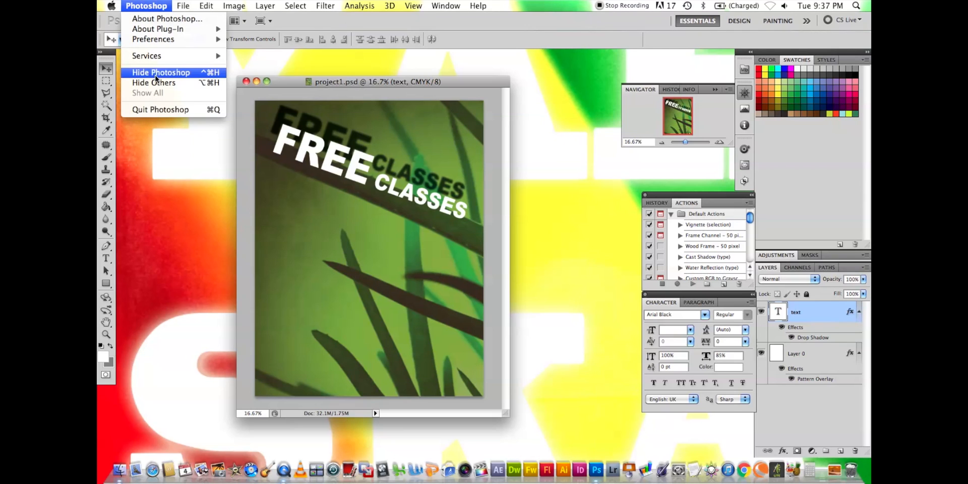
click(211, 109)
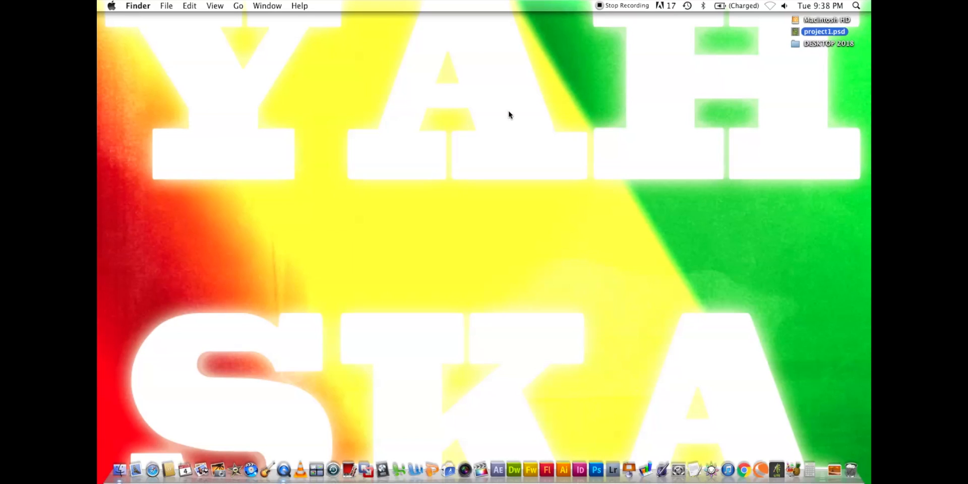
click(540, 154)
double_click(821, 32)
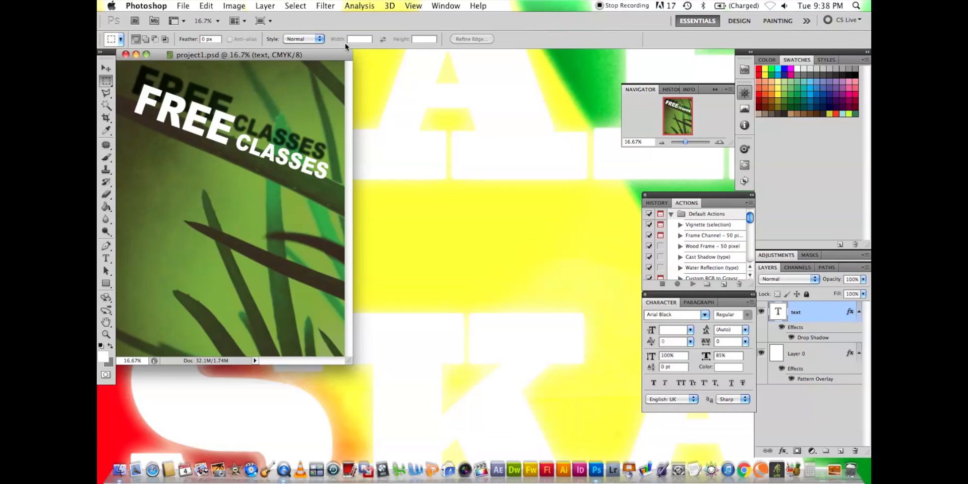
Step: Move the project1.psd window toward the middle of the workspace and deselect all layers
drag(314, 55, 480, 81)
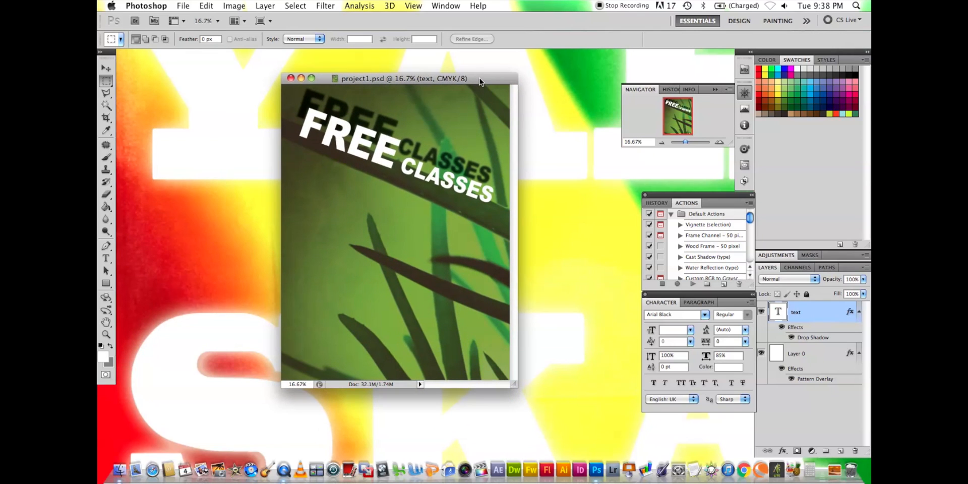
drag(480, 82, 443, 77)
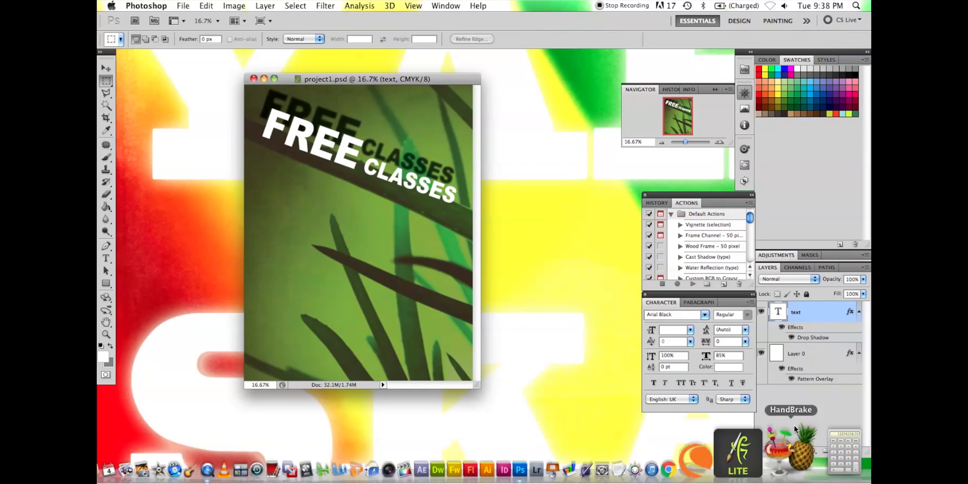
click(813, 417)
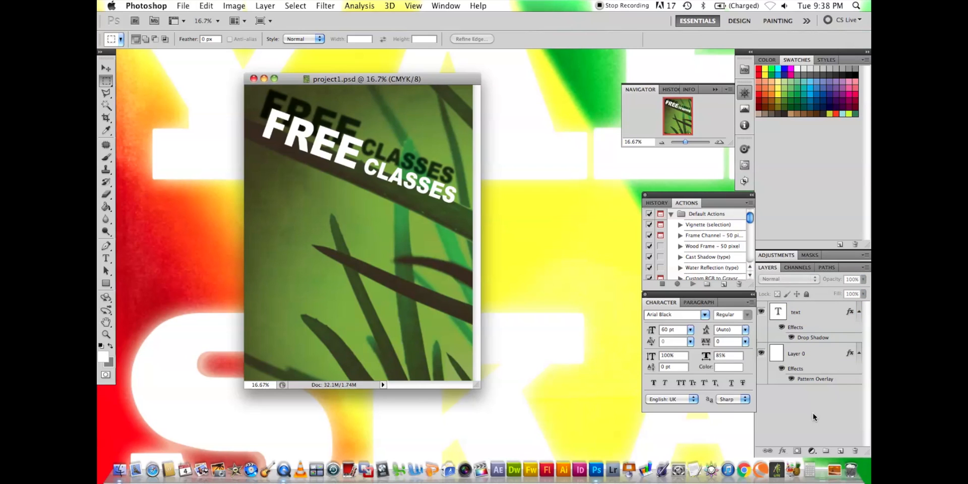
Step: Open the image Agate-GrandHaven.jpg from the DESKTOP 2018 folder on the Desktop
click(183, 6)
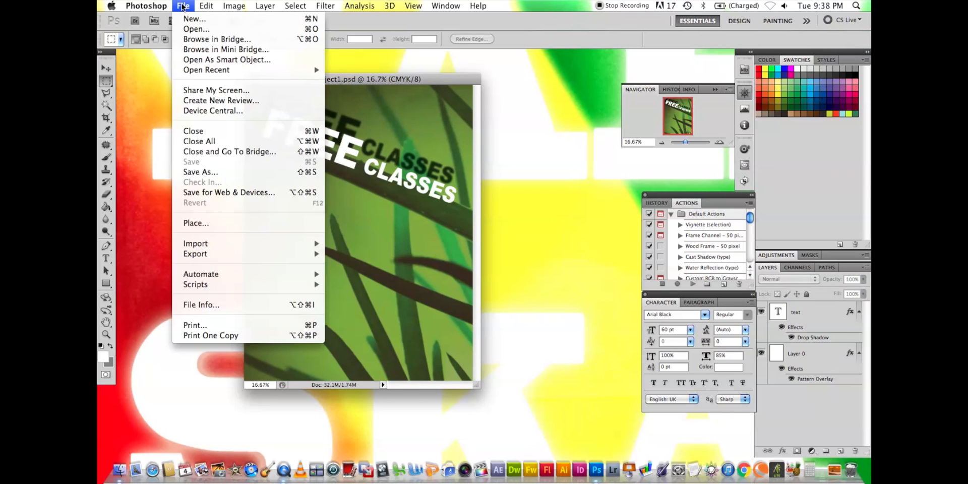
click(198, 29)
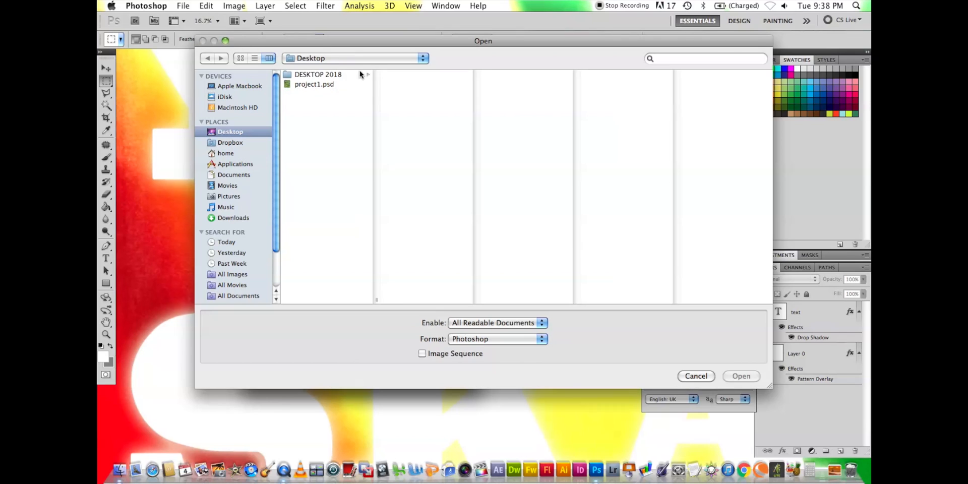
click(343, 74)
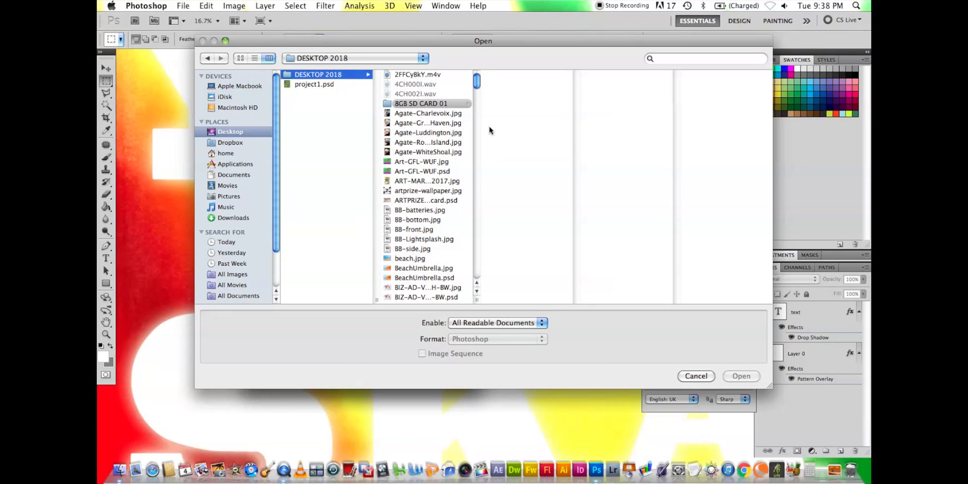
click(460, 125)
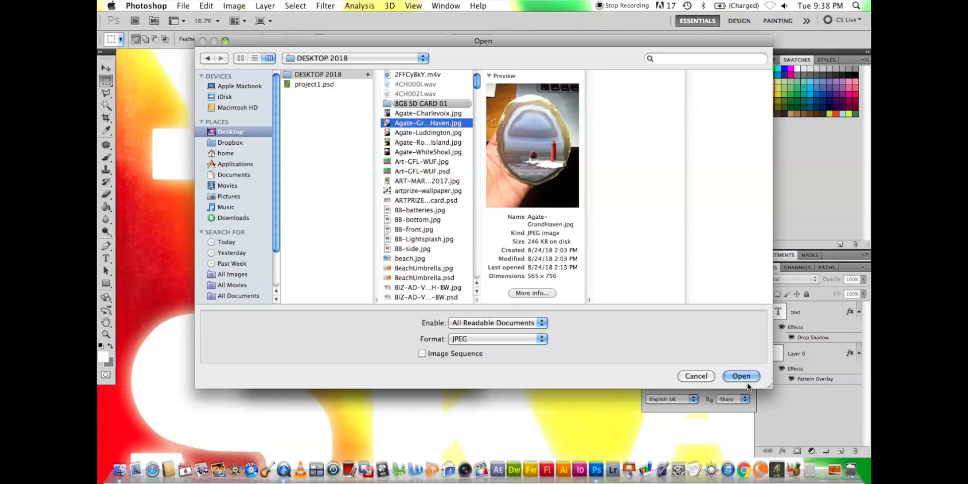
click(746, 379)
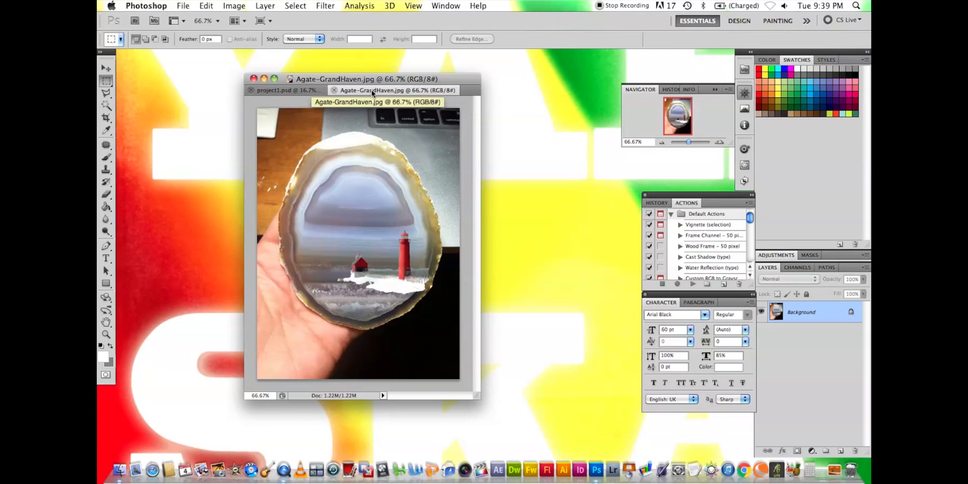
Step: Enlarge the shared document window and switch between the project1.psd and Agate-GrandHaven.jpg documents to view both
click(291, 92)
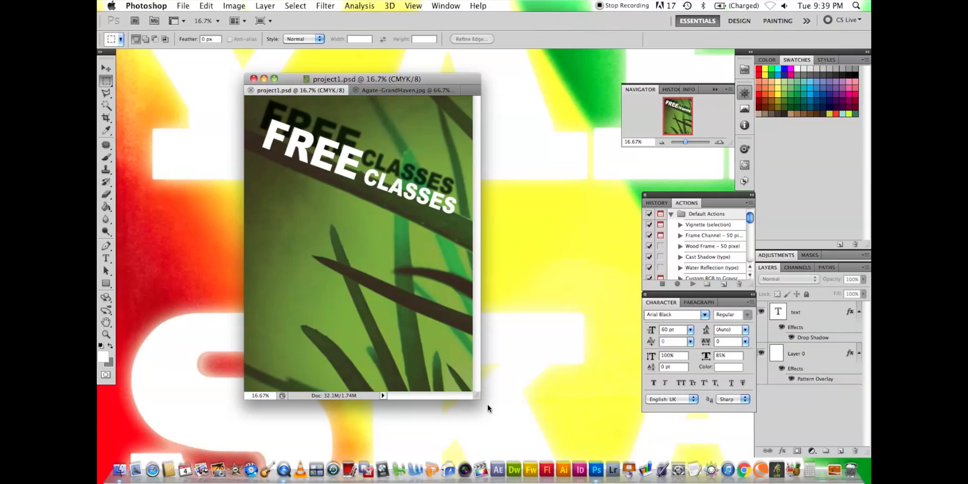
drag(477, 393, 503, 415)
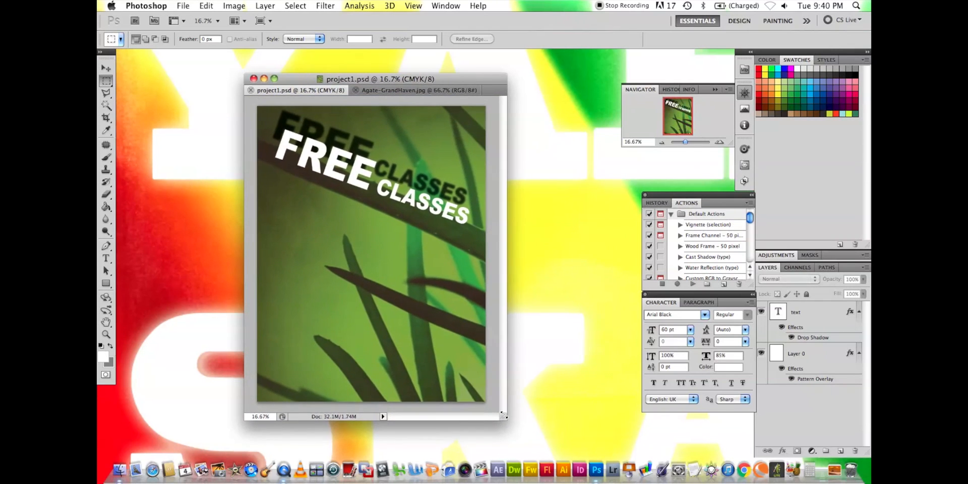
click(395, 91)
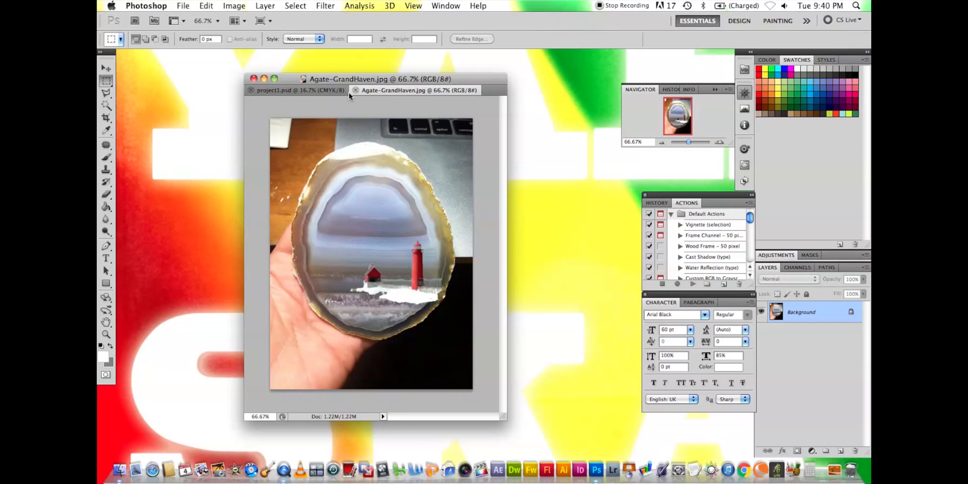
click(300, 90)
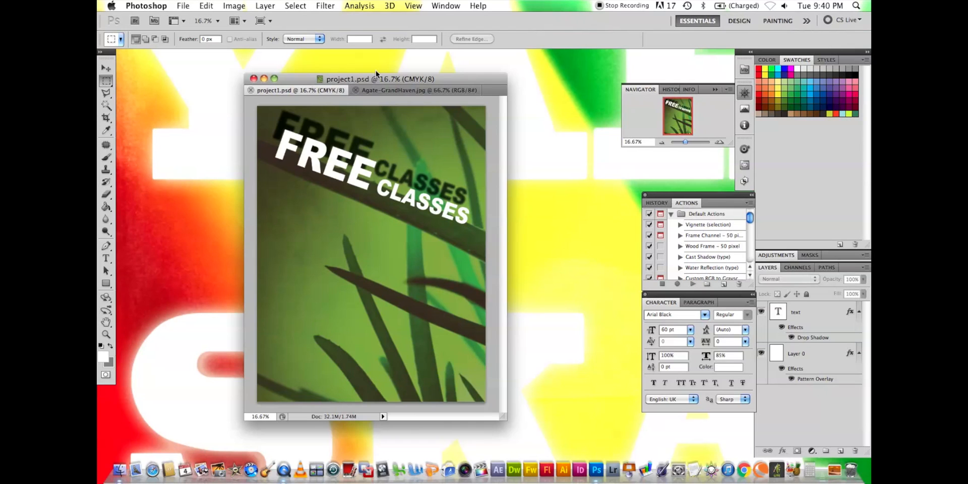
click(391, 89)
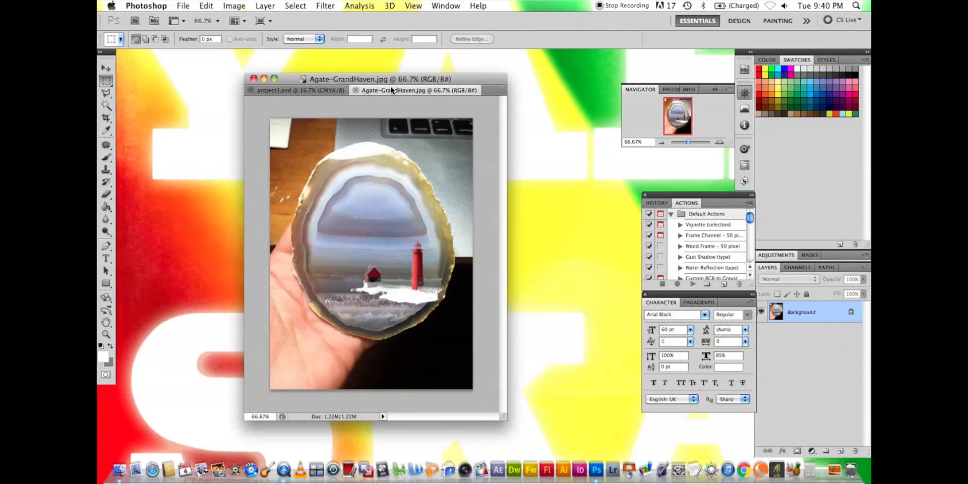
Step: Separate Agate-GrandHaven.jpg into a floating window and dock it back with project1.psd
click(320, 92)
click(382, 94)
drag(383, 92, 379, 153)
drag(354, 142, 353, 143)
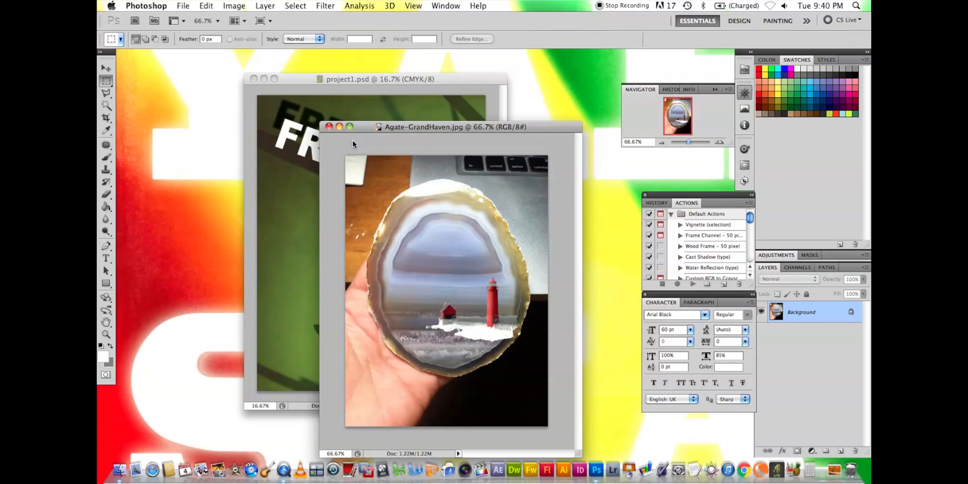
drag(371, 129, 379, 93)
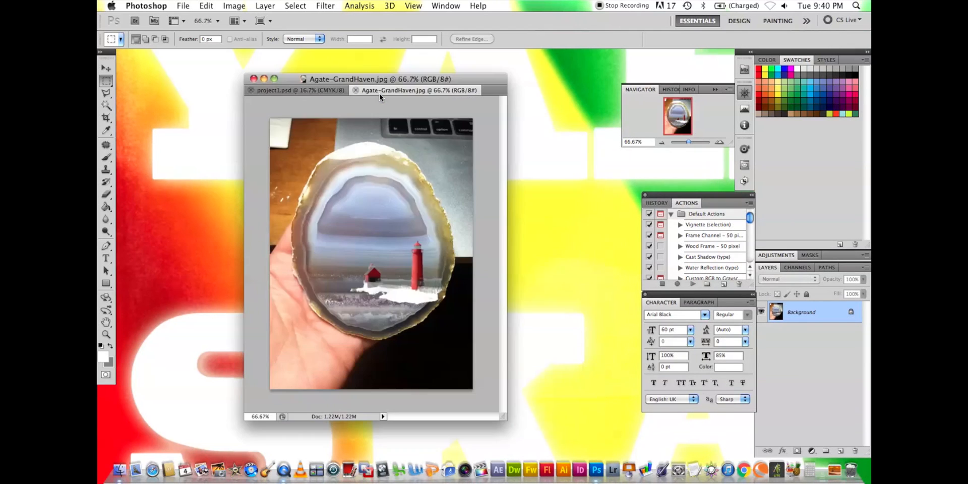
Step: Detach Agate-GrandHaven.jpg from the tabbed group into its own floating window, overlapping project1.psd
click(315, 89)
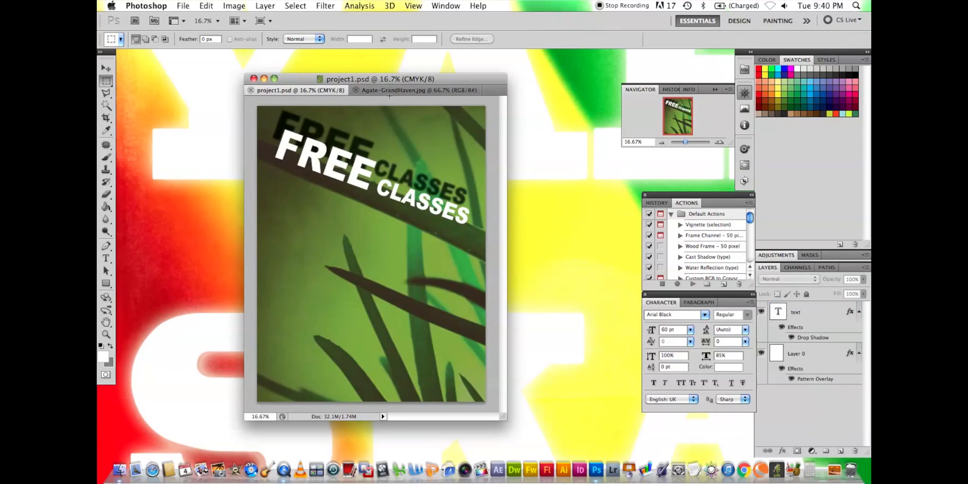
click(386, 92)
drag(387, 91, 393, 125)
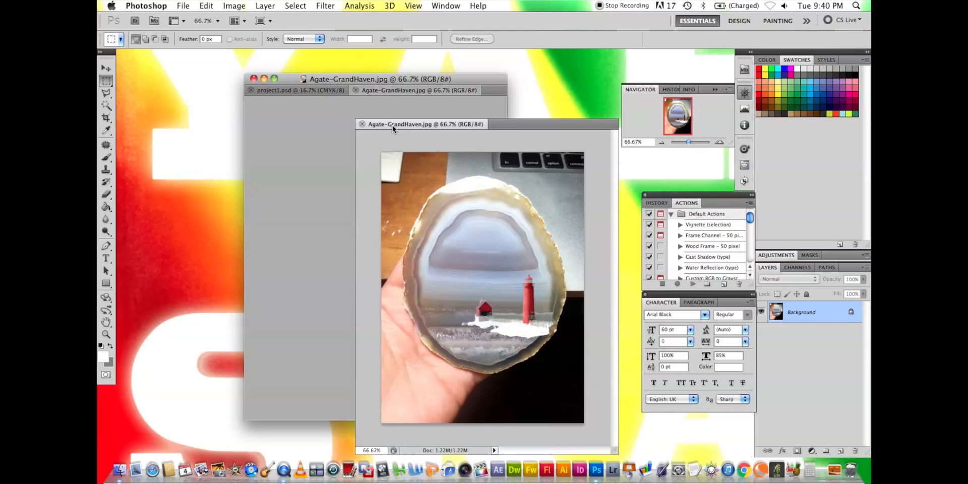
drag(392, 125, 392, 126)
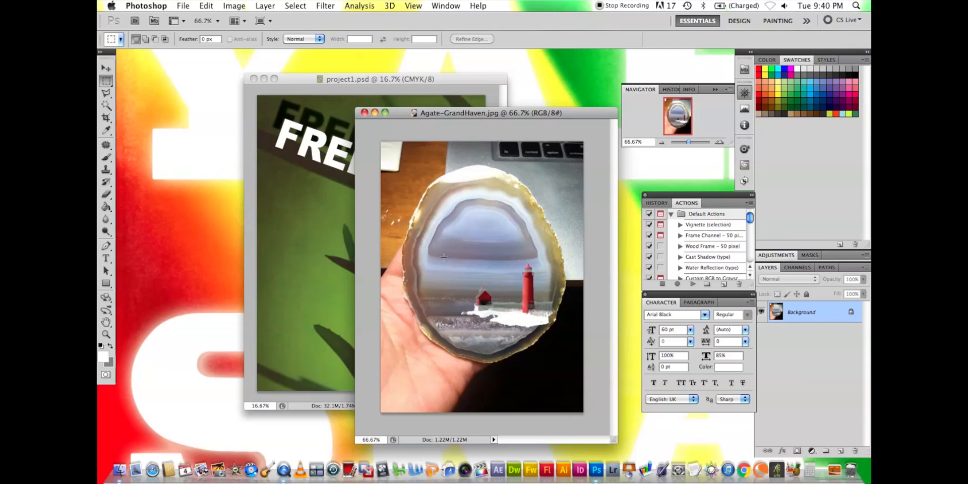
Step: Select the entire Agate-GrandHaven.jpg canvas and copy it
key(super+a)
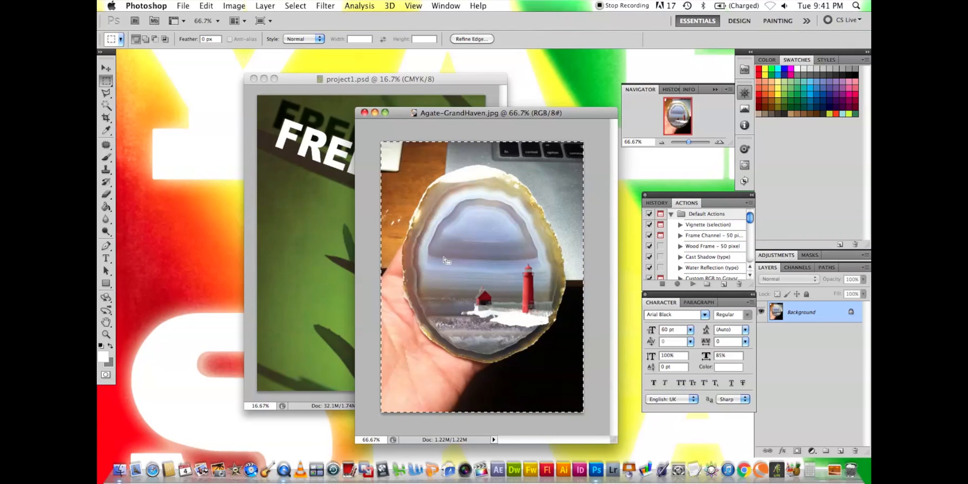
click(296, 5)
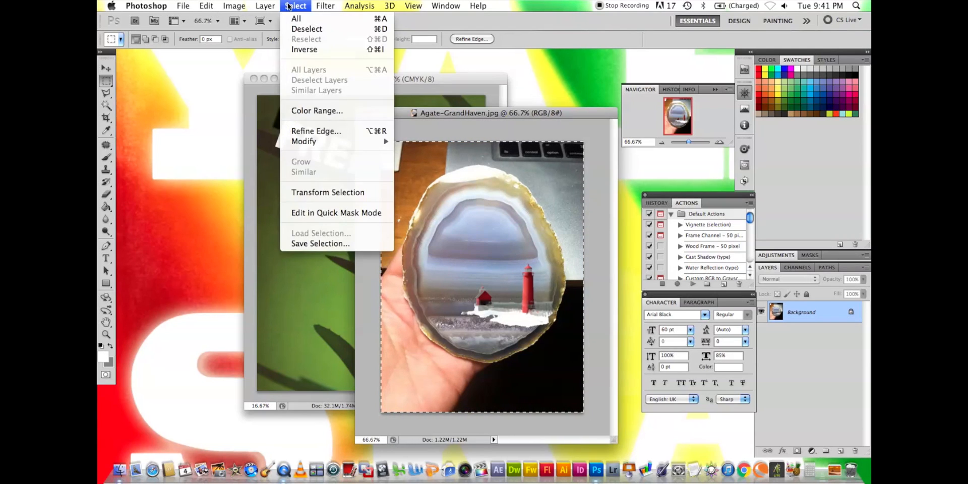
click(368, 22)
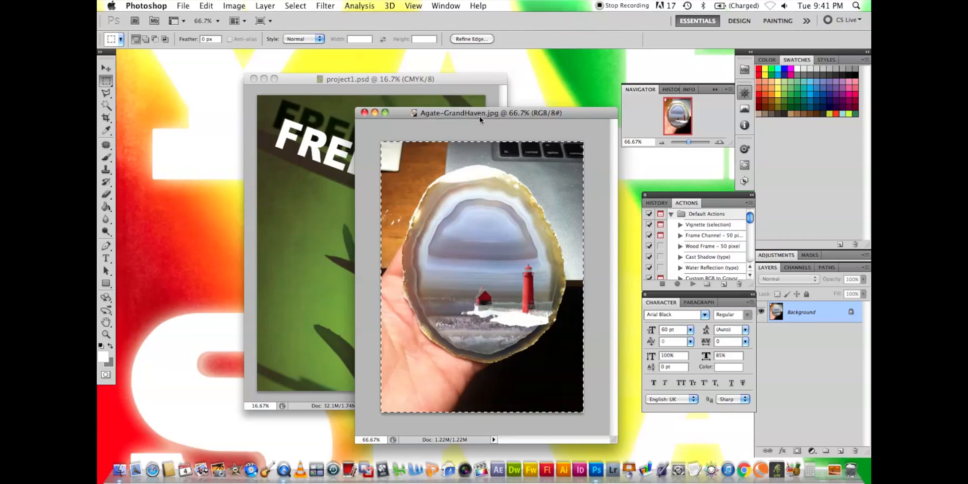
click(205, 6)
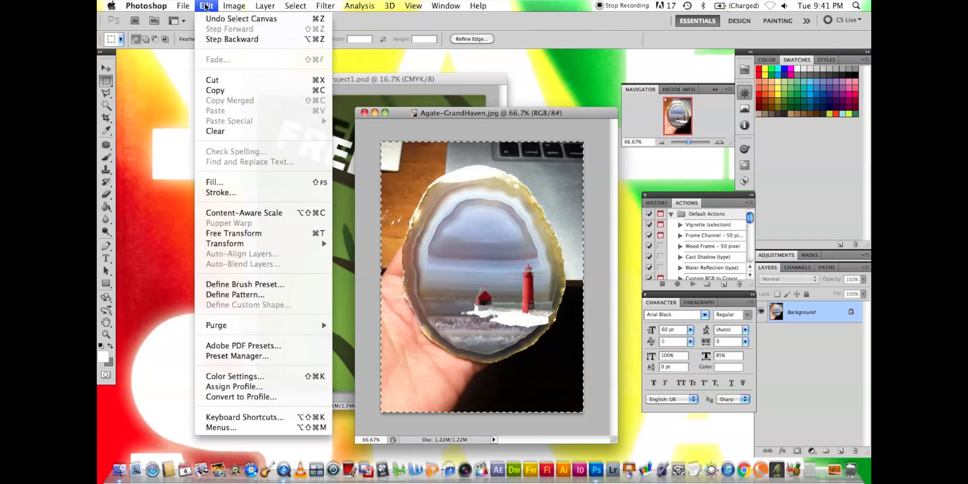
click(316, 91)
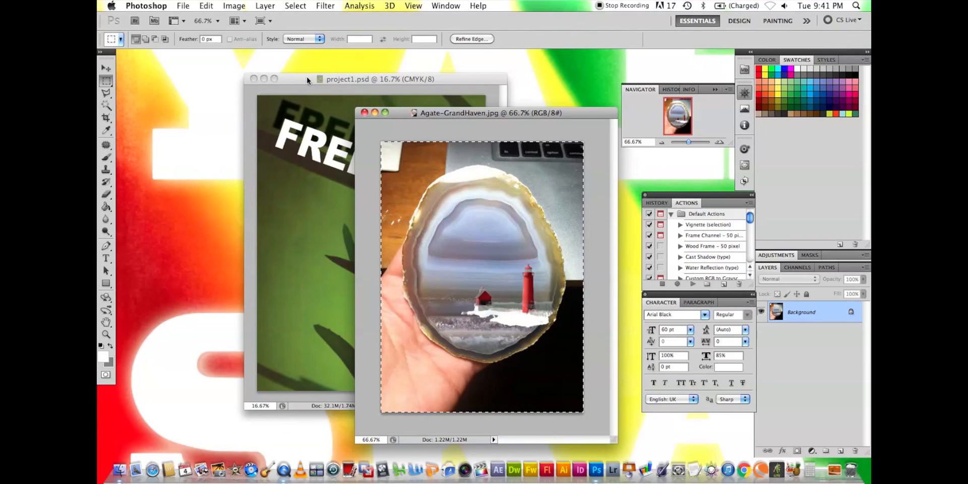
Step: Paste the copied agate photo into project1.psd as a new layer and move it slightly down and to the right
click(312, 152)
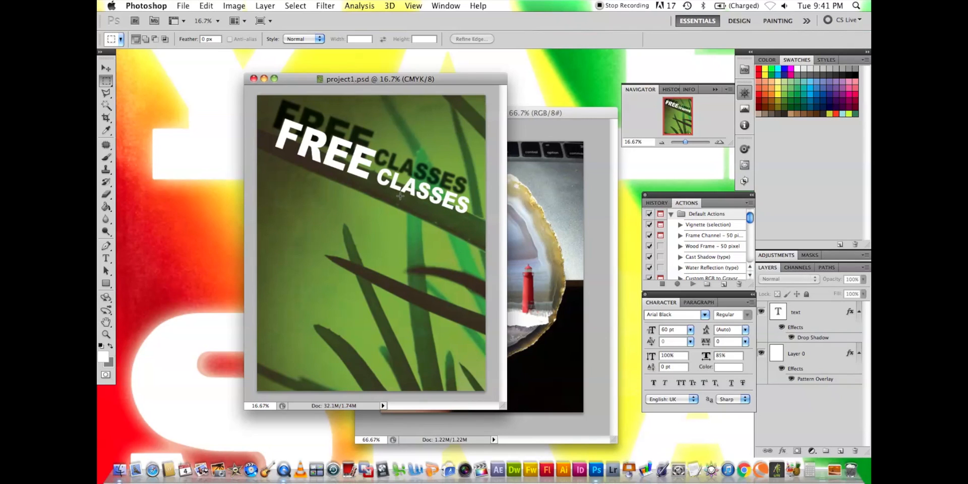
click(184, 6)
mouse_move(207, 6)
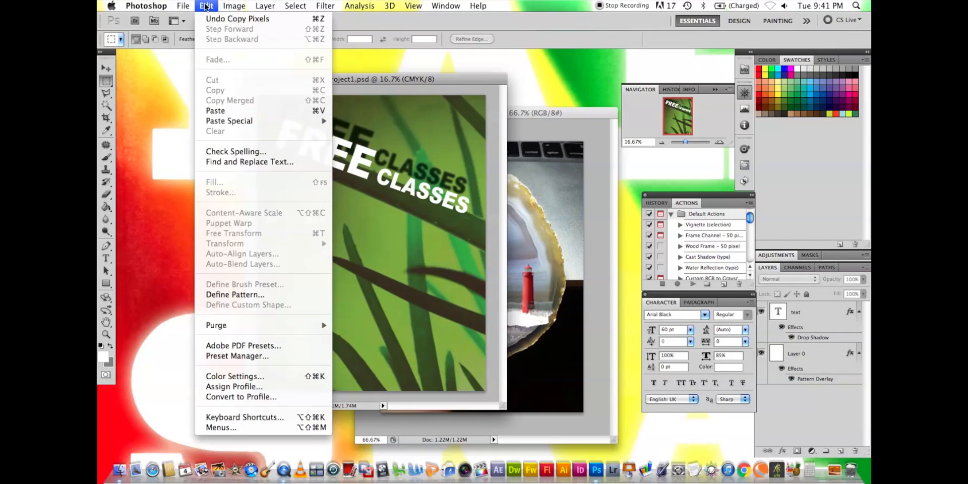
click(222, 110)
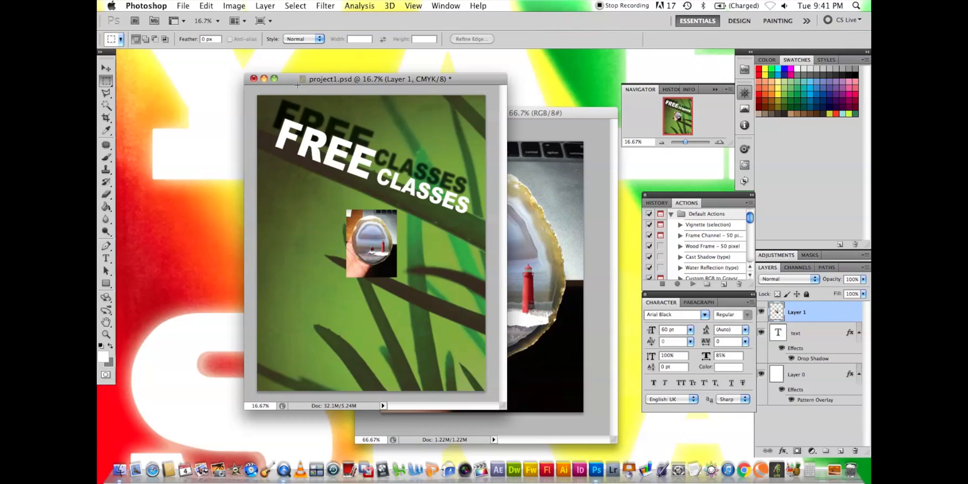
click(106, 69)
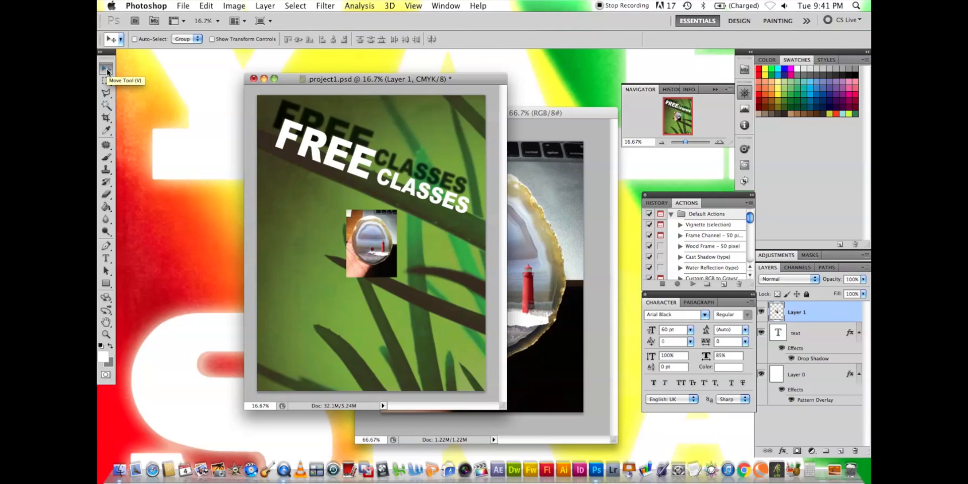
drag(368, 239, 383, 275)
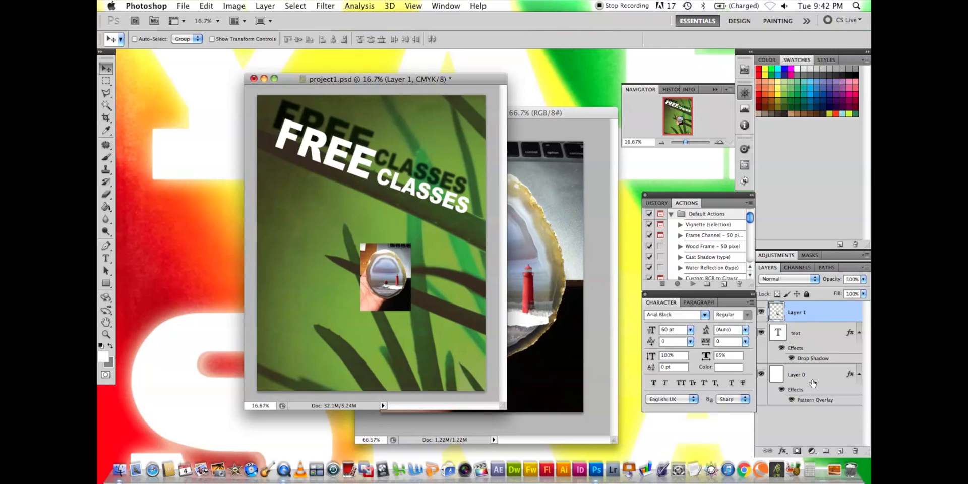
Step: Try moving the text layer by pulling over the photo on the canvas, and undo the move
click(810, 340)
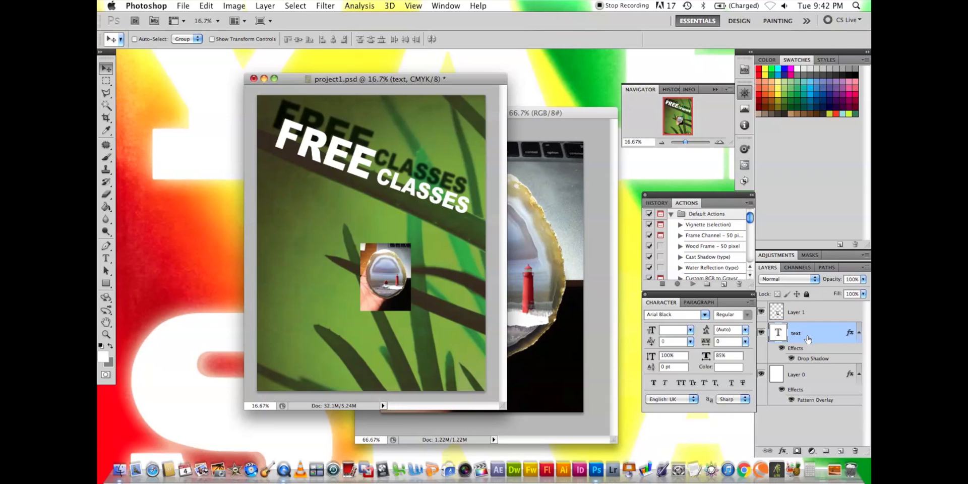
drag(398, 287, 368, 277)
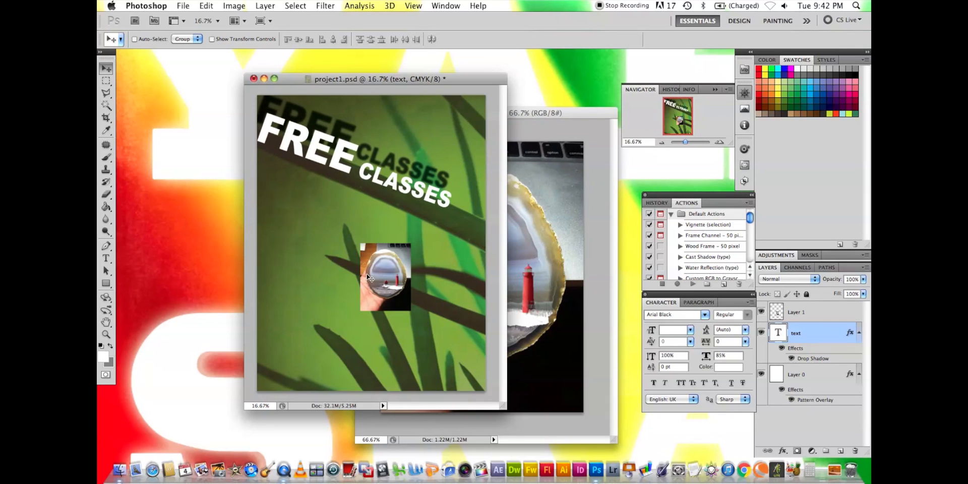
drag(366, 234, 382, 278)
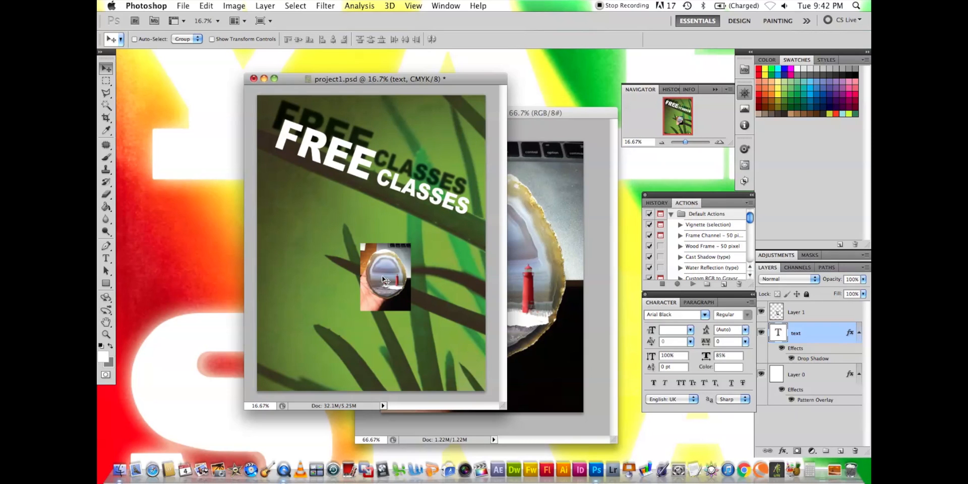
click(203, 6)
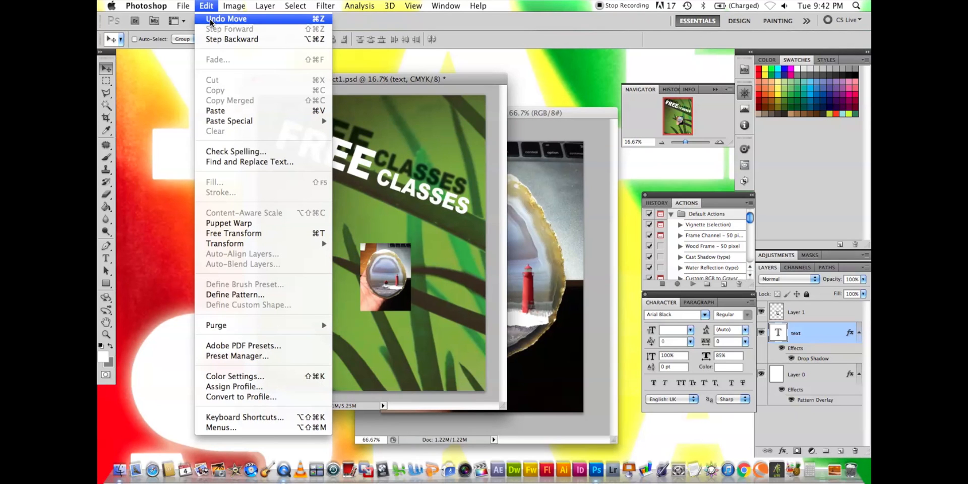
click(210, 19)
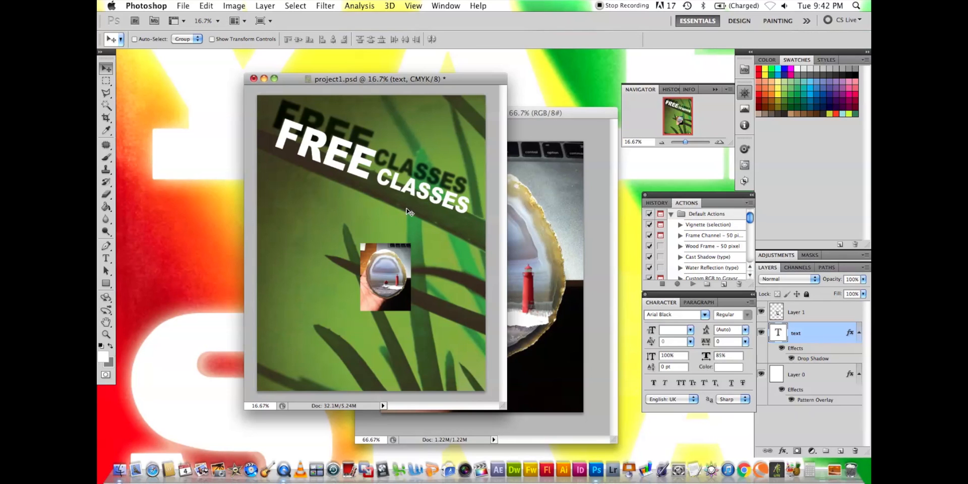
Step: Select Layer 1 and move the agate photo slightly to the left and down on the flyer
click(817, 315)
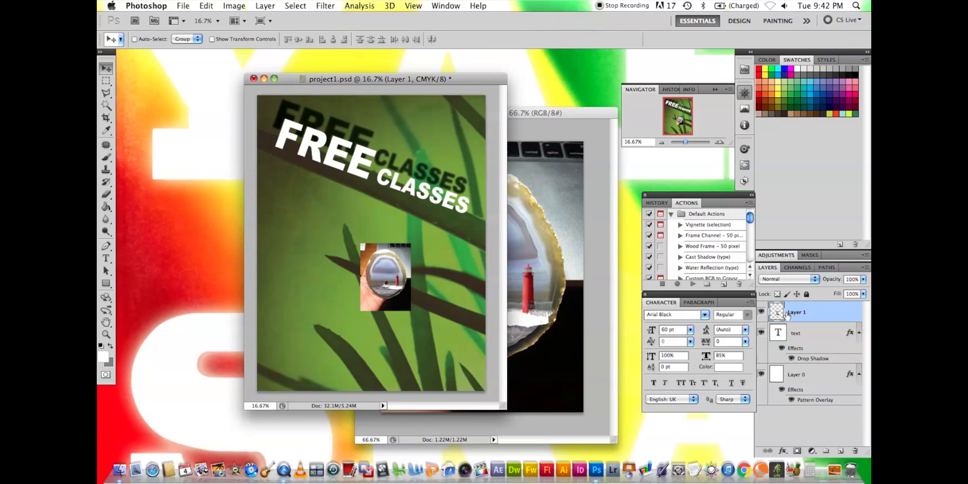
drag(399, 297, 377, 303)
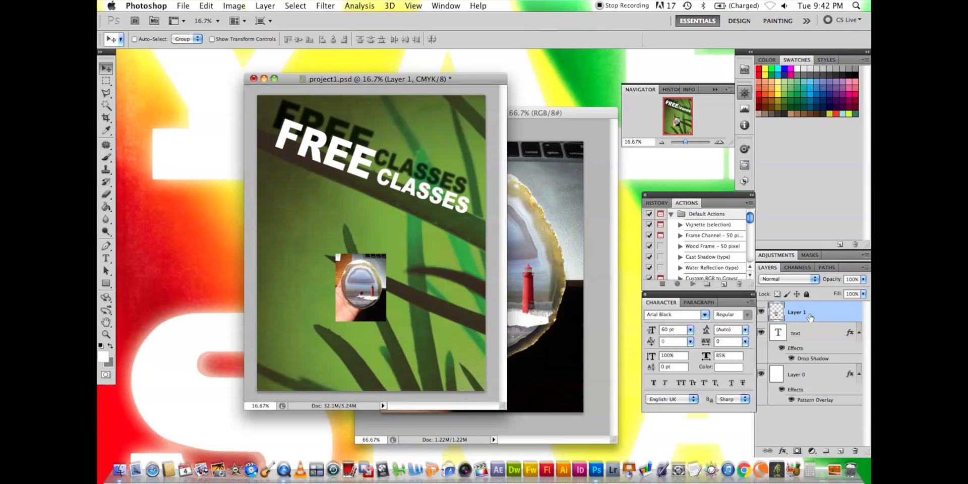
Step: Rename Layer 1 as photo-lighthouse
double_click(794, 313)
key(BackSpace)
text(photo-lighthouse)
click(822, 332)
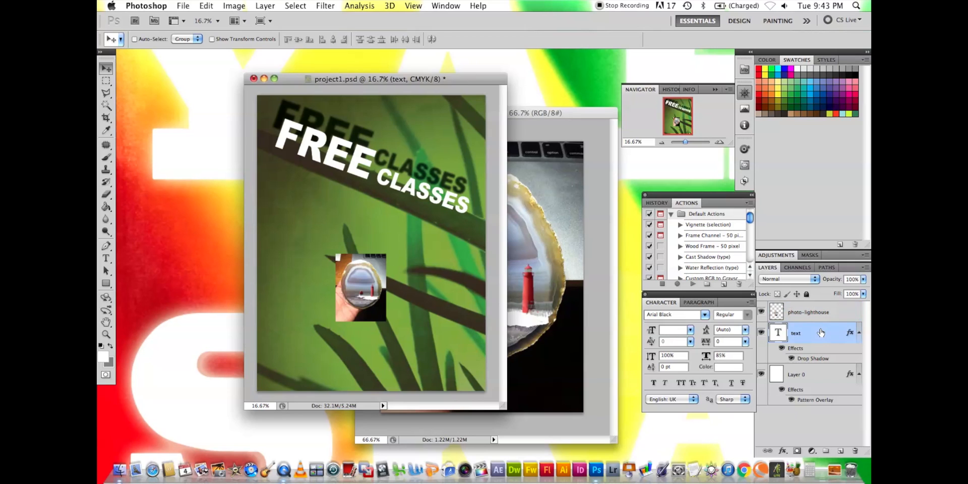
Step: Move the photo-lighthouse layer up and left to just below the FREE heading and scale it proportionally to about 288%
click(840, 316)
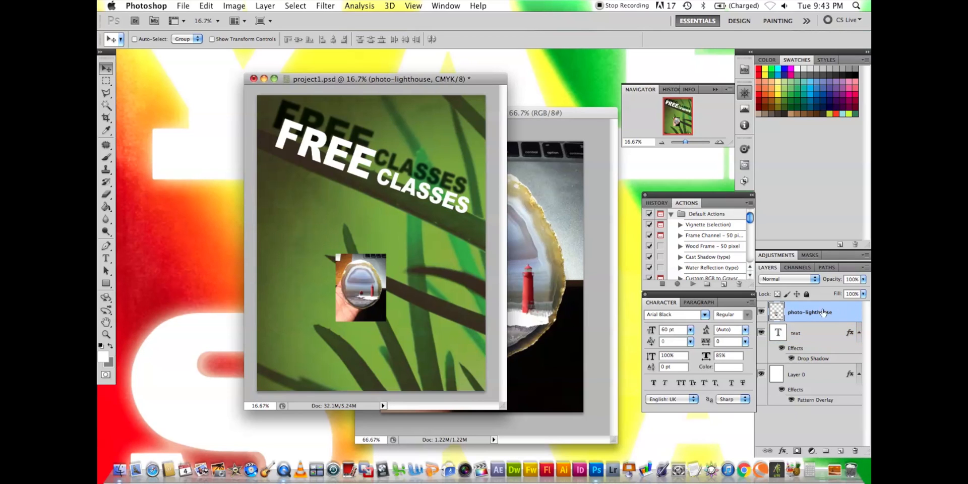
drag(356, 277, 296, 212)
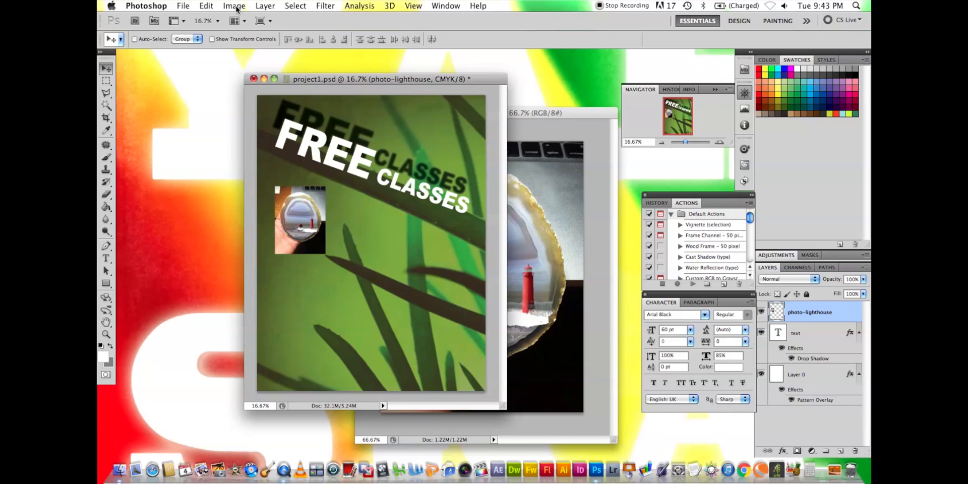
click(206, 6)
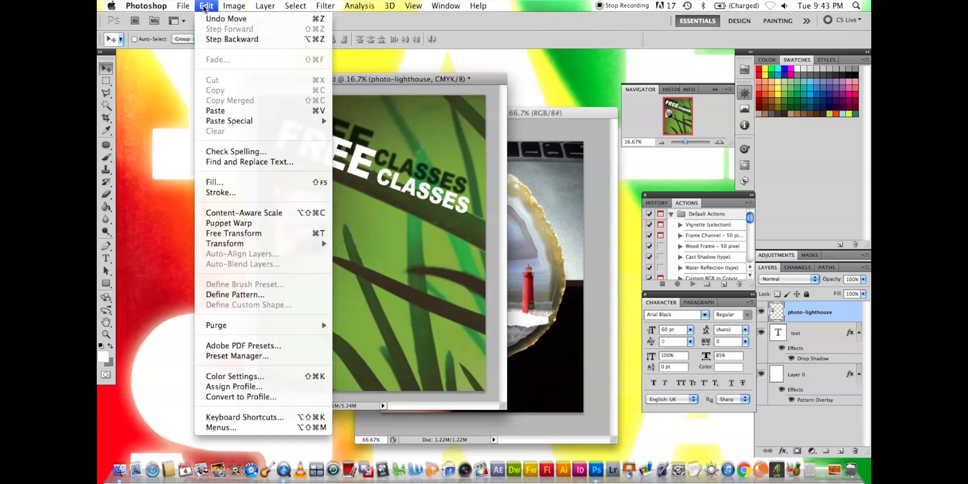
mouse_move(217, 245)
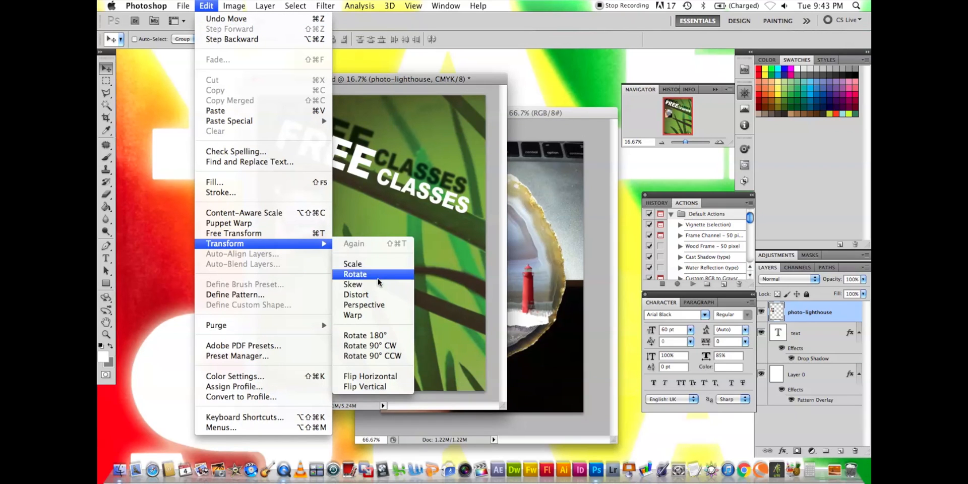
click(374, 266)
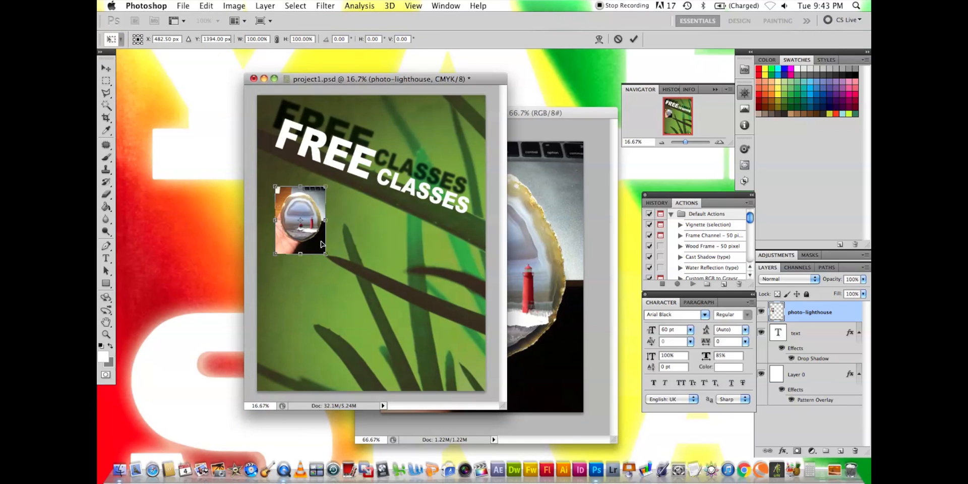
drag(327, 256, 448, 355)
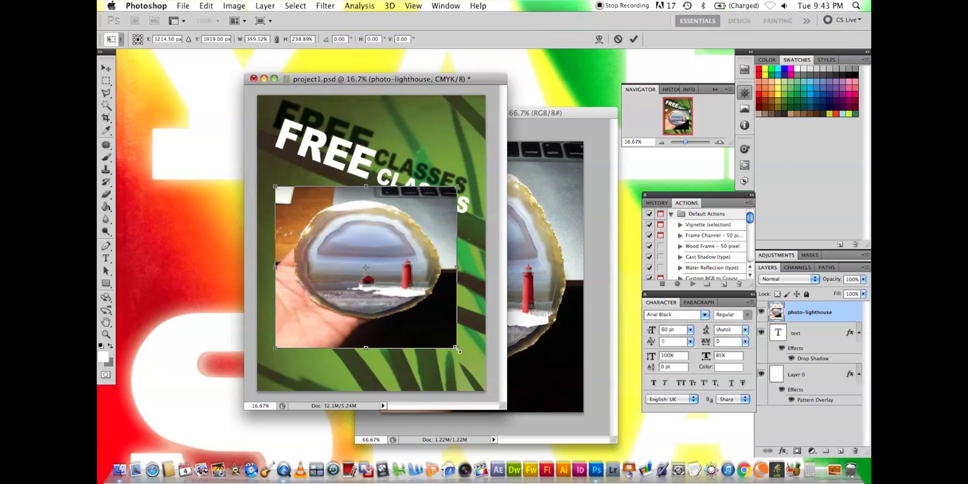
drag(457, 349, 529, 301)
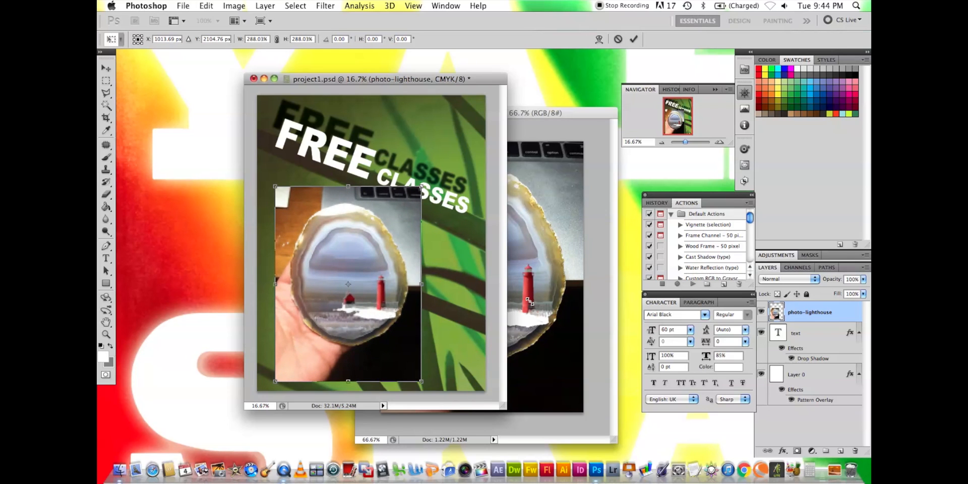
drag(529, 301, 529, 302)
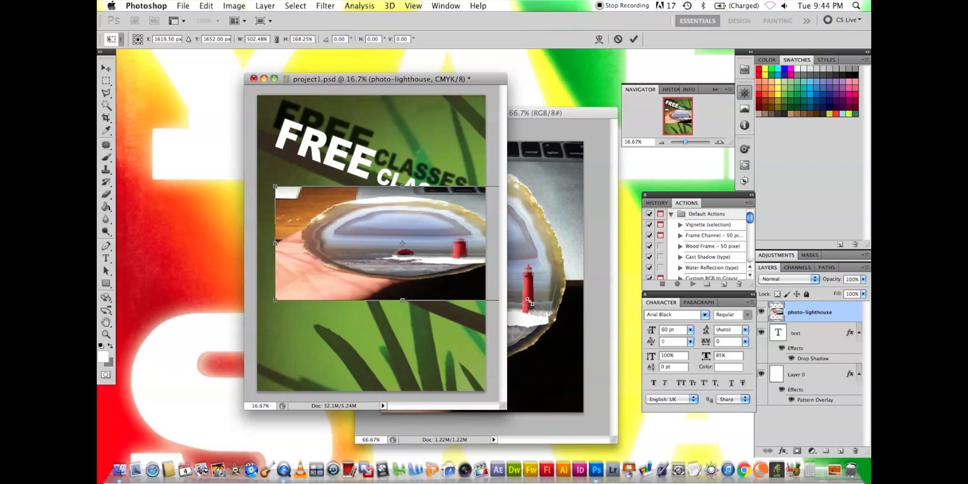
key(super+z)
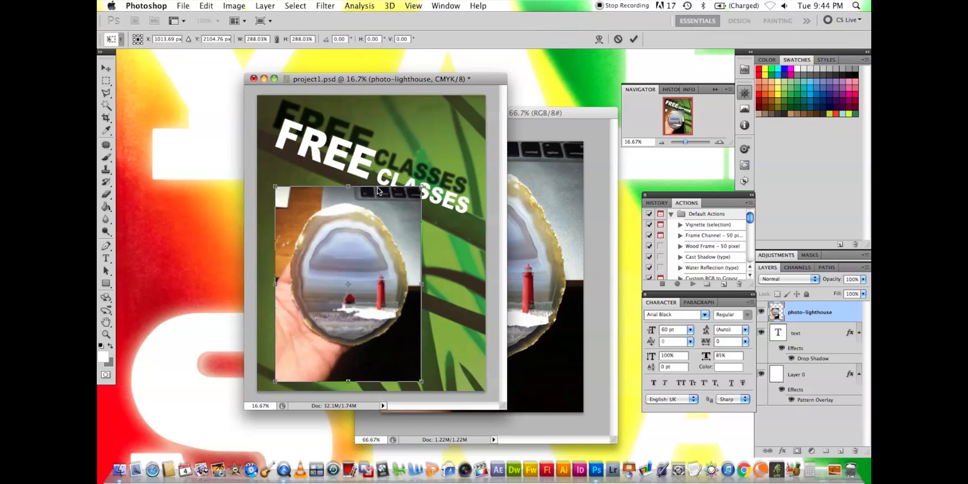
click(633, 40)
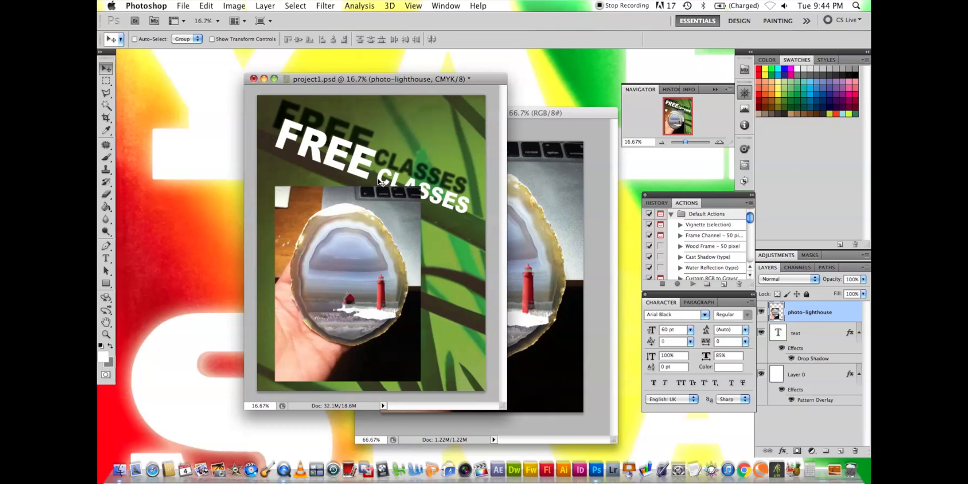
Step: Try the text layer at different stacking positions, including beneath Layer 0, and place it above the photo-lighthouse layer
click(808, 333)
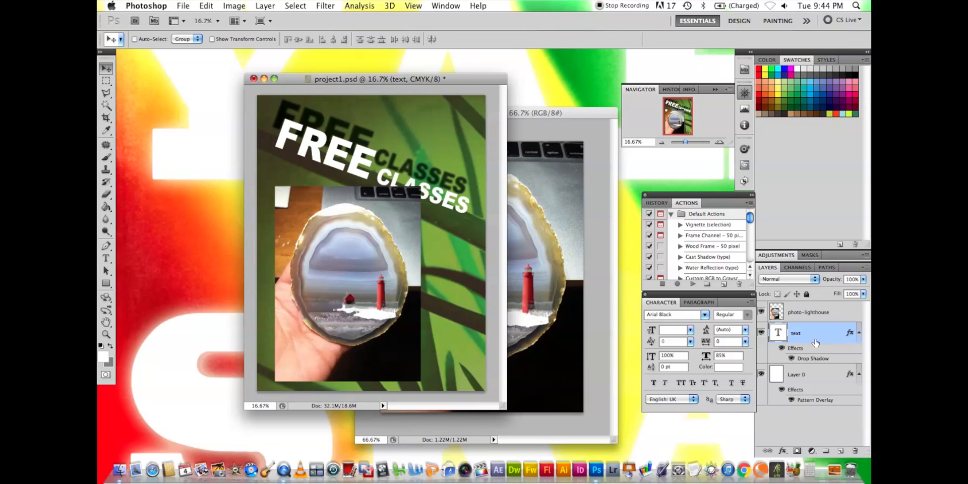
drag(825, 335, 823, 305)
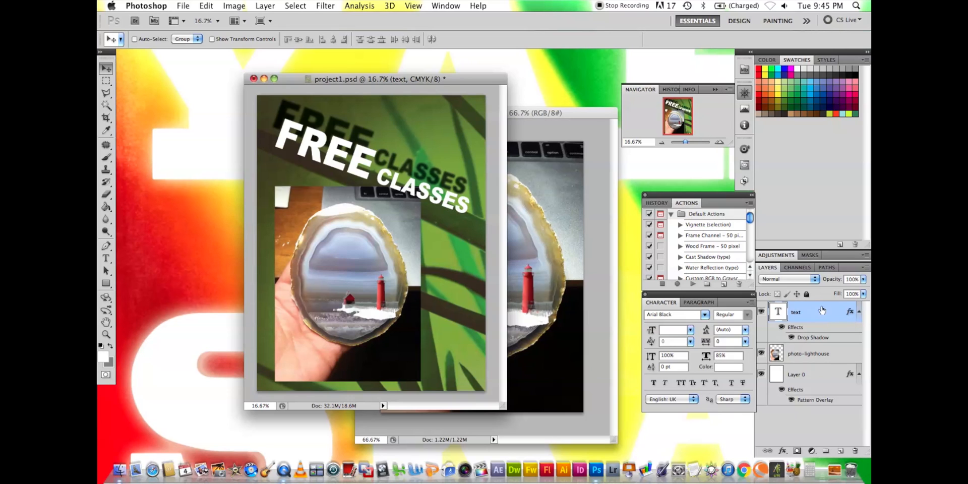
drag(813, 314, 817, 402)
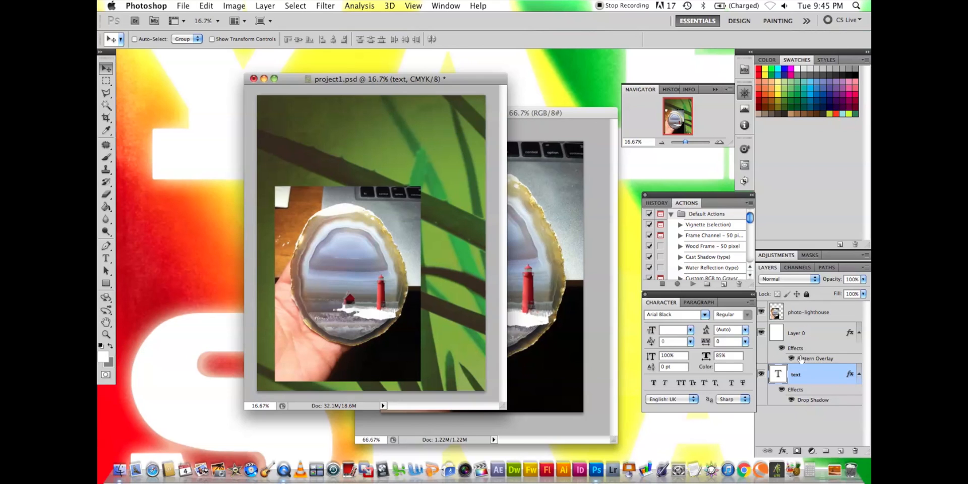
drag(810, 379, 811, 333)
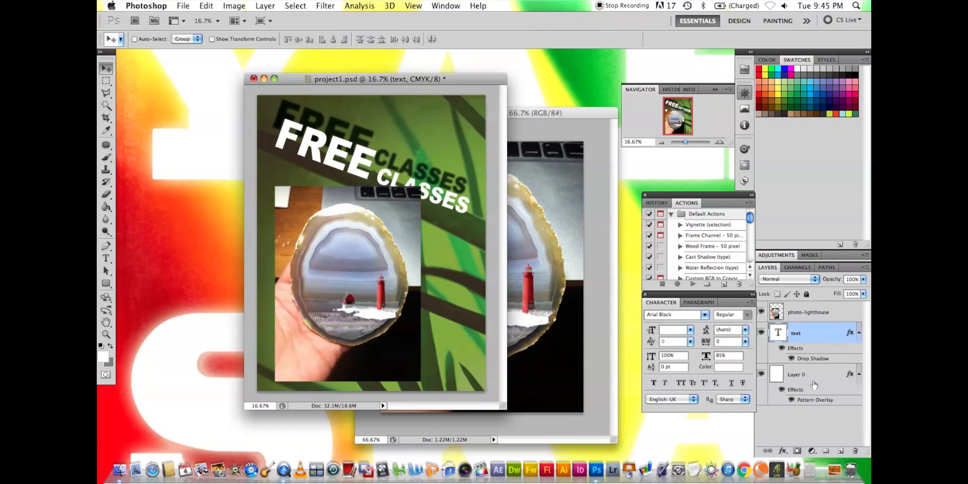
drag(820, 342, 811, 303)
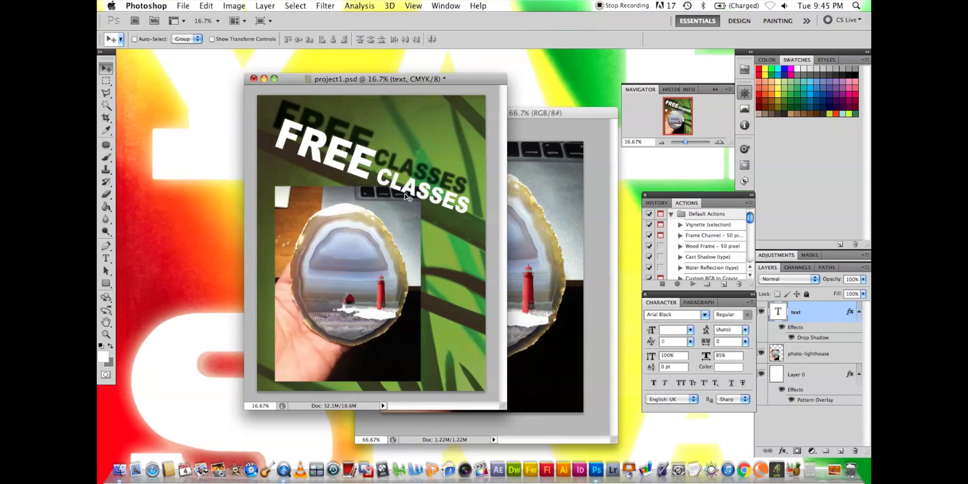
Step: Create a new layer group and place the text and photo-lighthouse layers inside it
click(790, 424)
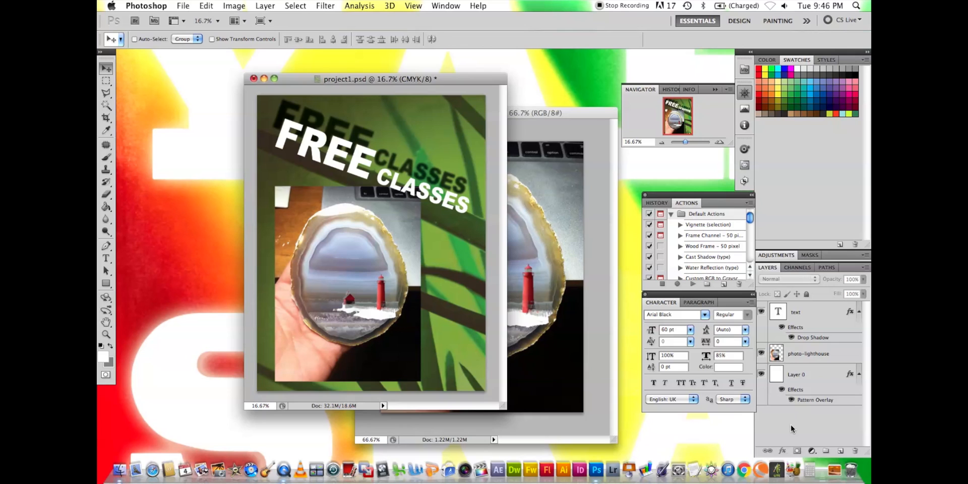
click(826, 451)
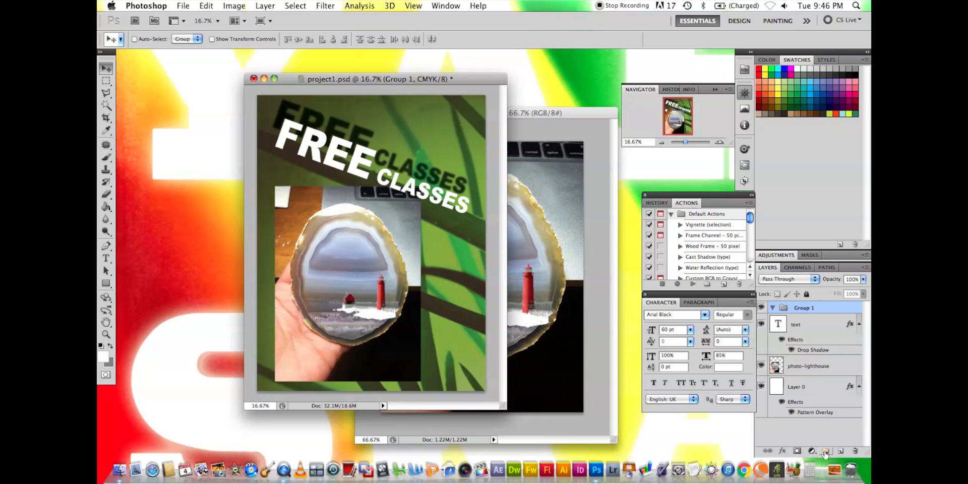
click(824, 332)
shift+click(824, 361)
drag(824, 361, 809, 309)
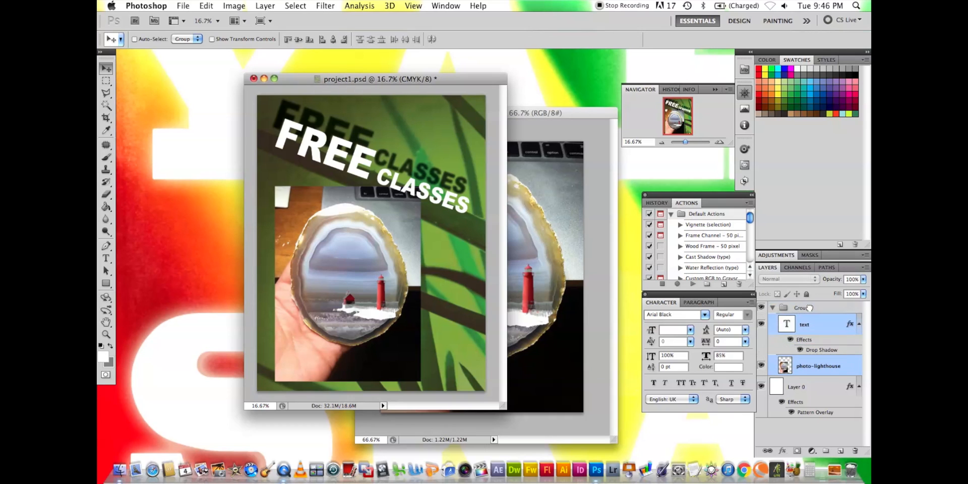
Step: Collapse the new layer group and rename it as text and photo
click(772, 309)
double_click(802, 308)
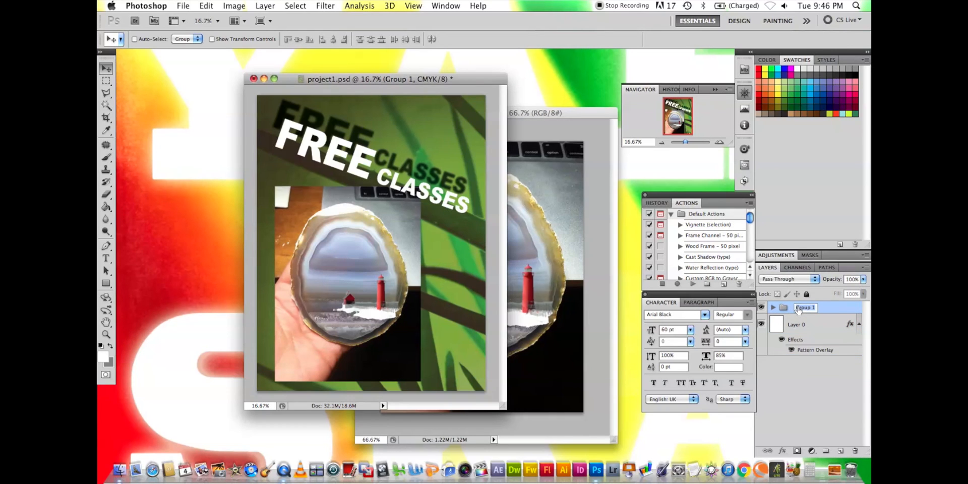
text(text and photo)
click(797, 323)
Step: Hide and show the text and photo group, and reposition the whole group slightly on the flyer
click(761, 308)
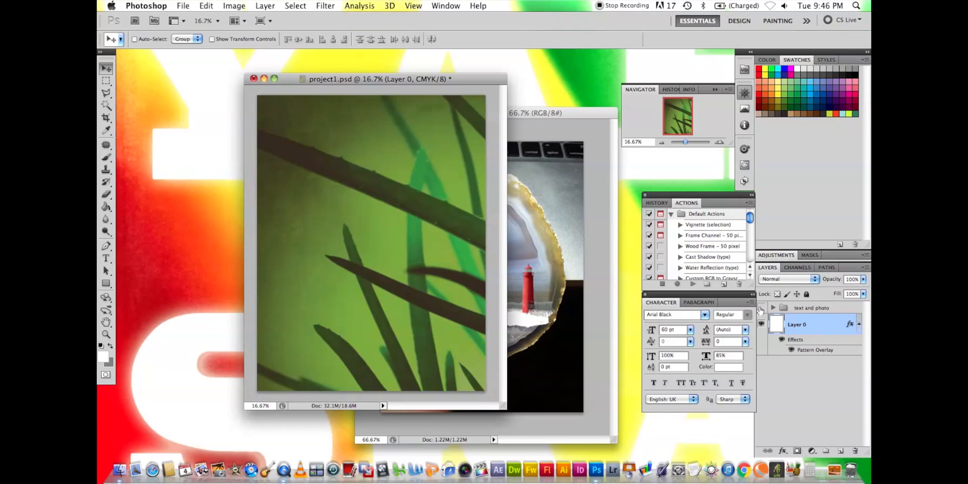
click(761, 307)
click(810, 308)
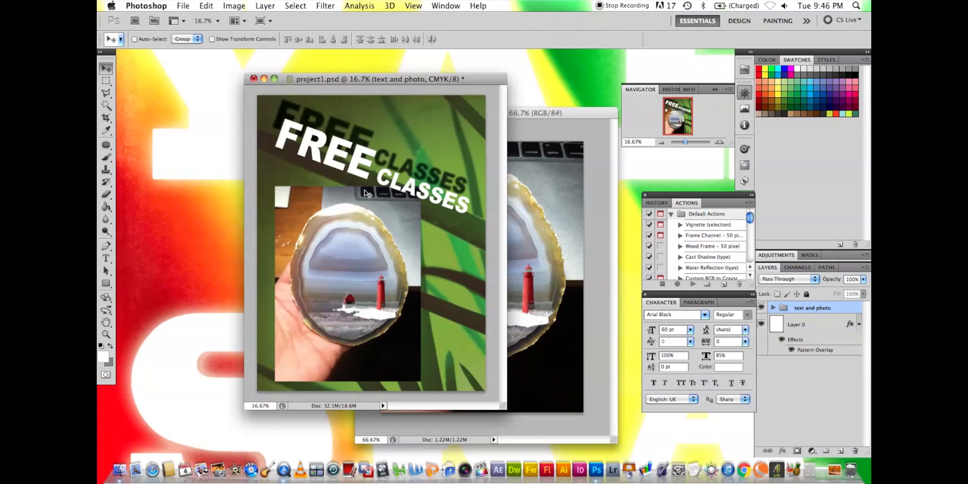
mouse_move(344, 177)
mouse_down()
mouse_move(383, 181)
mouse_move(283, 191)
mouse_move(342, 162)
mouse_move(332, 195)
mouse_move(364, 177)
mouse_move(349, 188)
mouse_move(344, 176)
mouse_move(346, 186)
mouse_up()
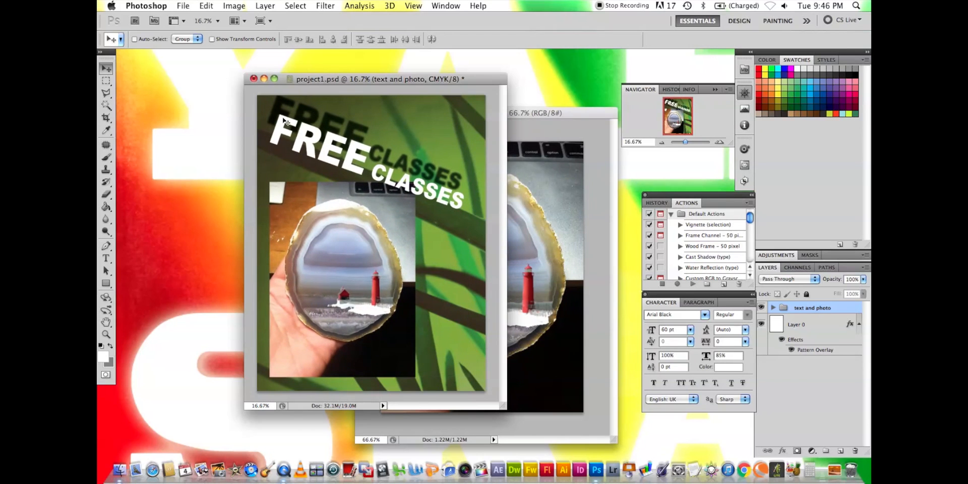
drag(364, 240, 373, 245)
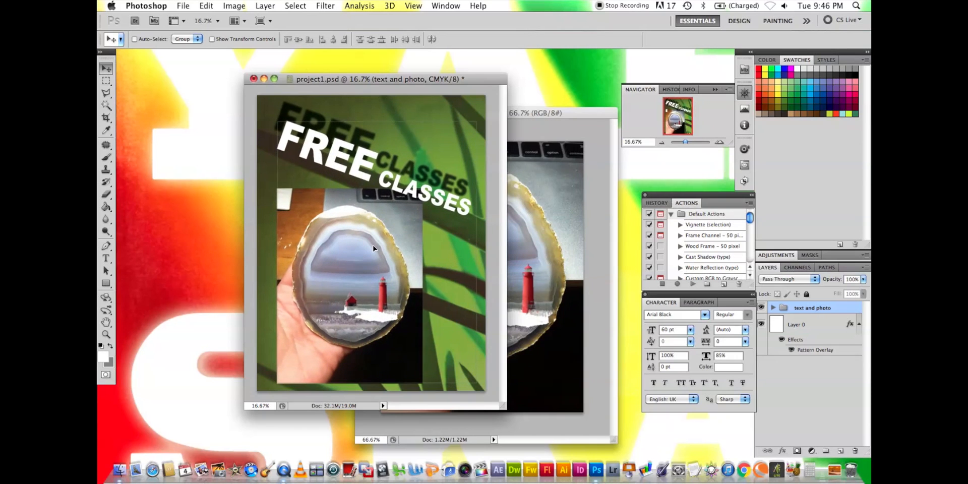